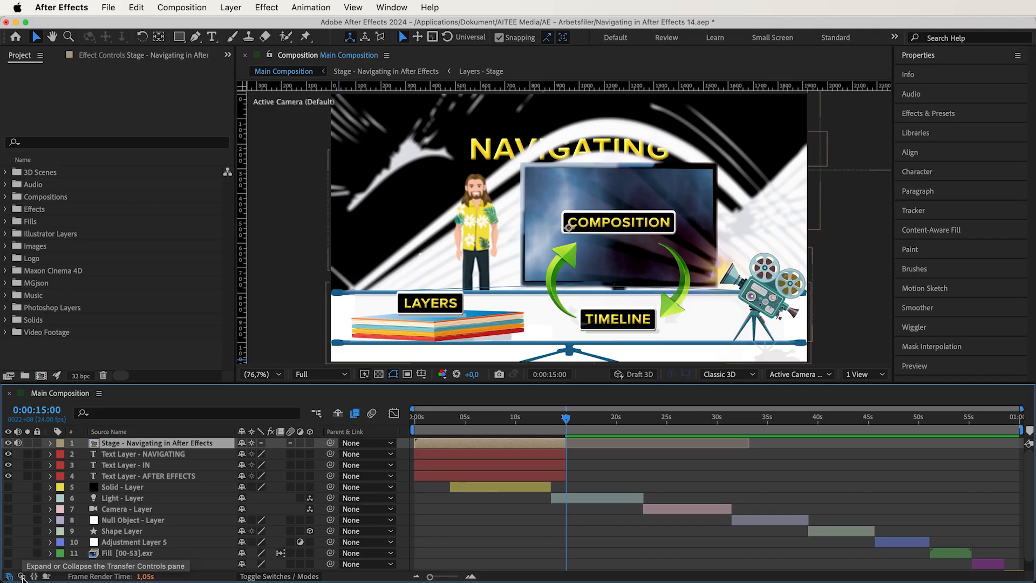
click(21, 577)
- Swap the timeline's layer switches for the blending mode and track matte columns
click(279, 577)
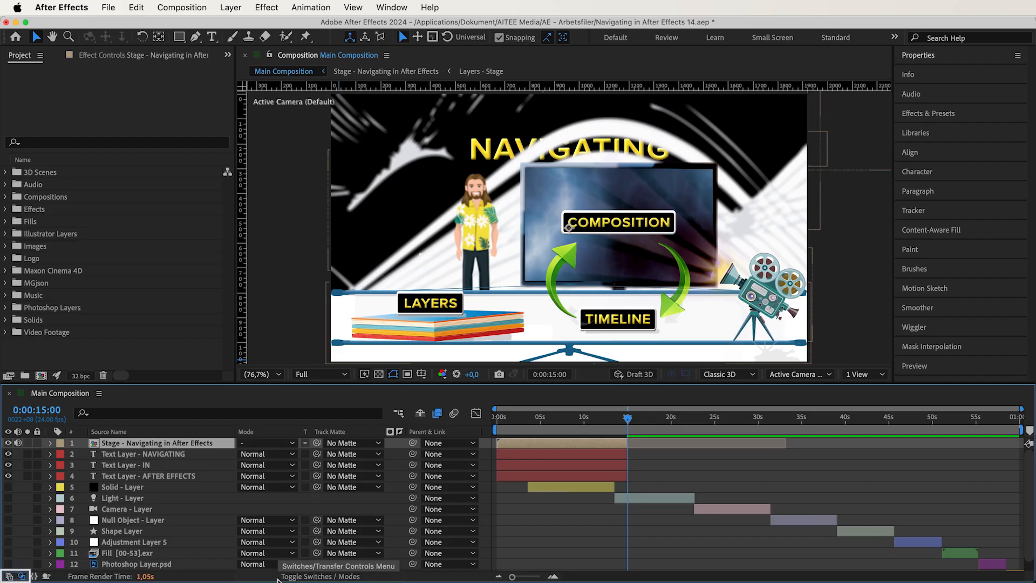
click(305, 577)
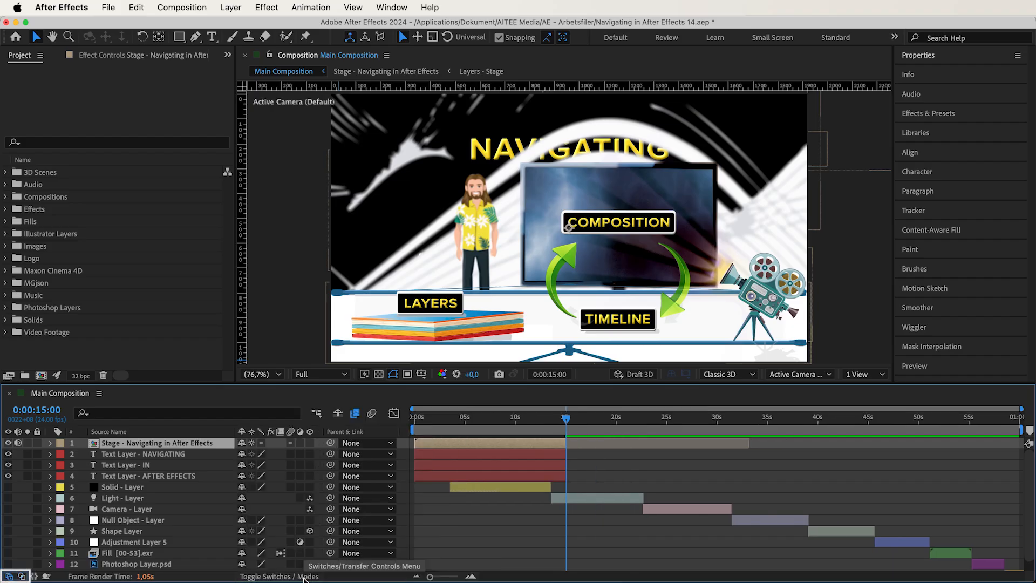
click(302, 577)
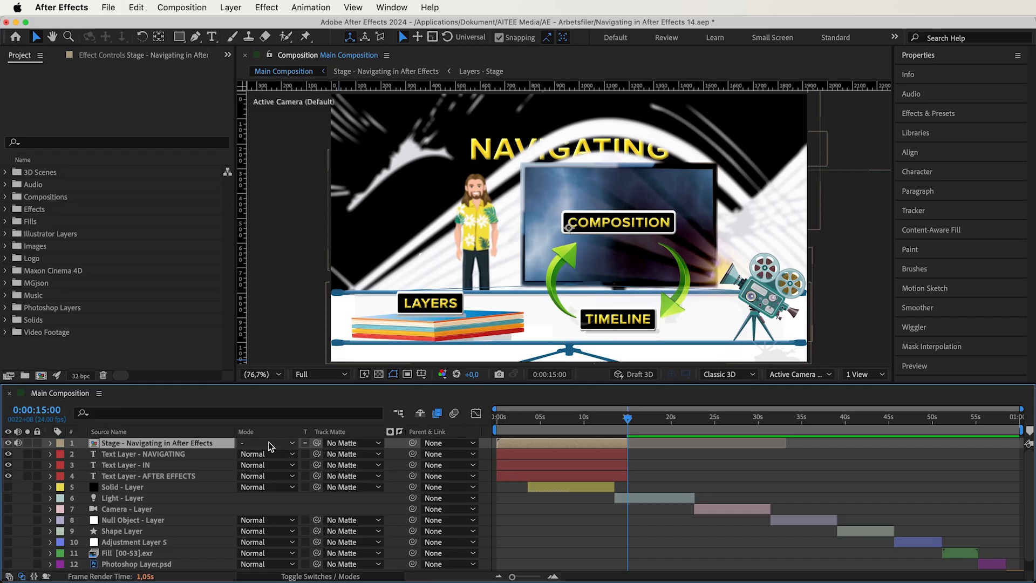
- Look through the available blending mode groups for the Stage - Navigating in After Effects layer without choosing one
click(270, 445)
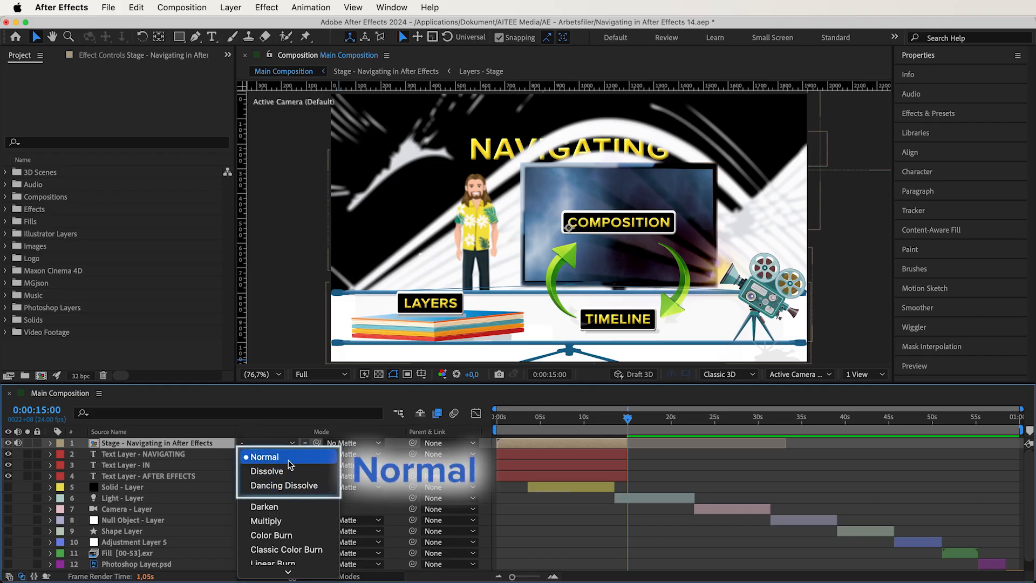
scroll(286, 501, down, 5)
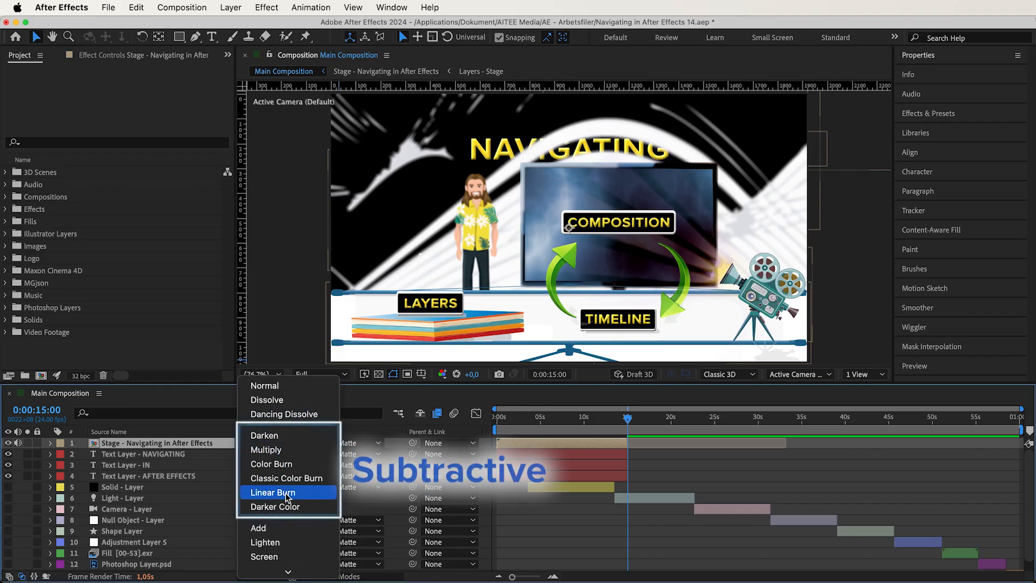
scroll(262, 457, down, 4)
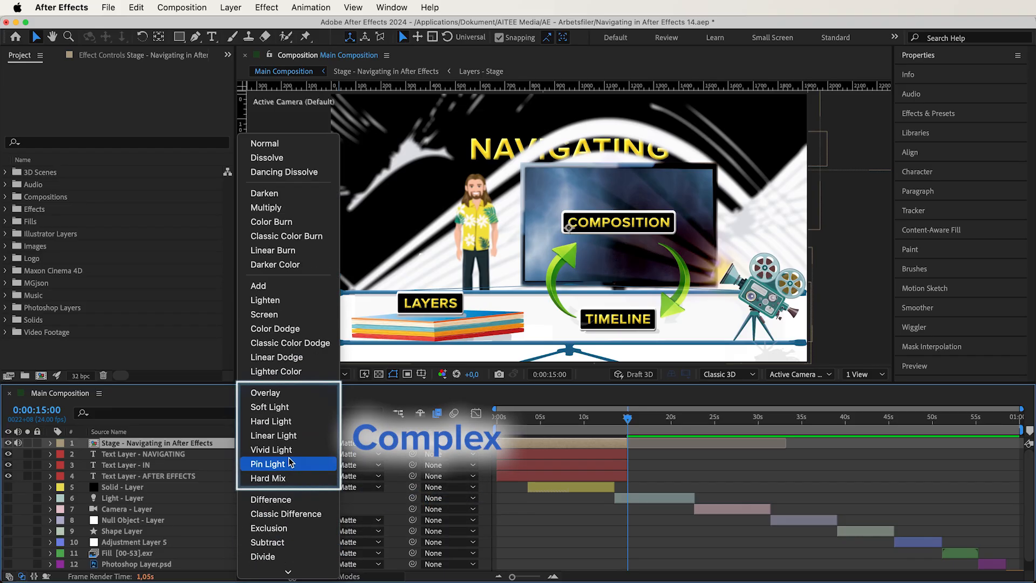
scroll(277, 399, down, 3)
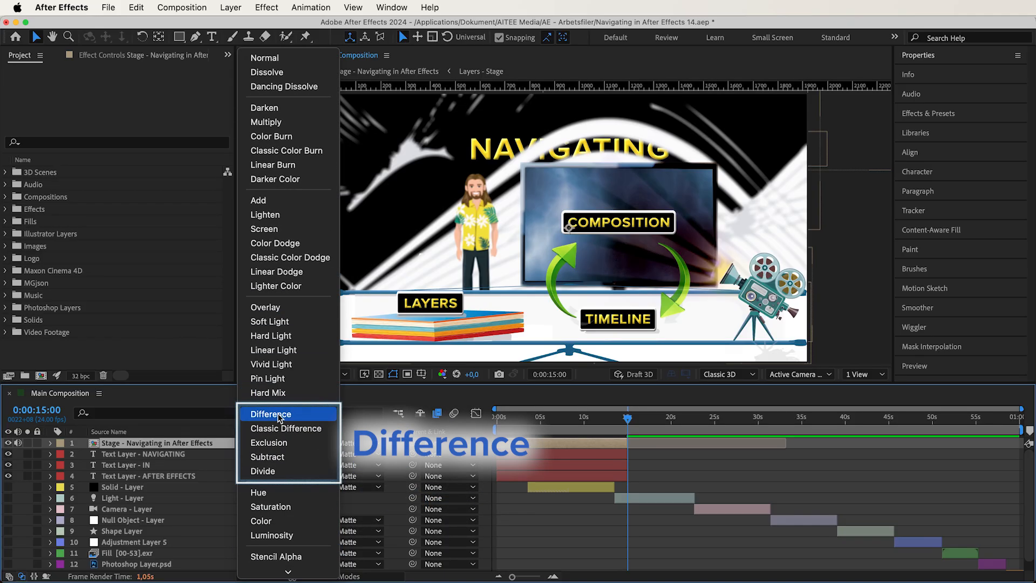
scroll(286, 419, down, 3)
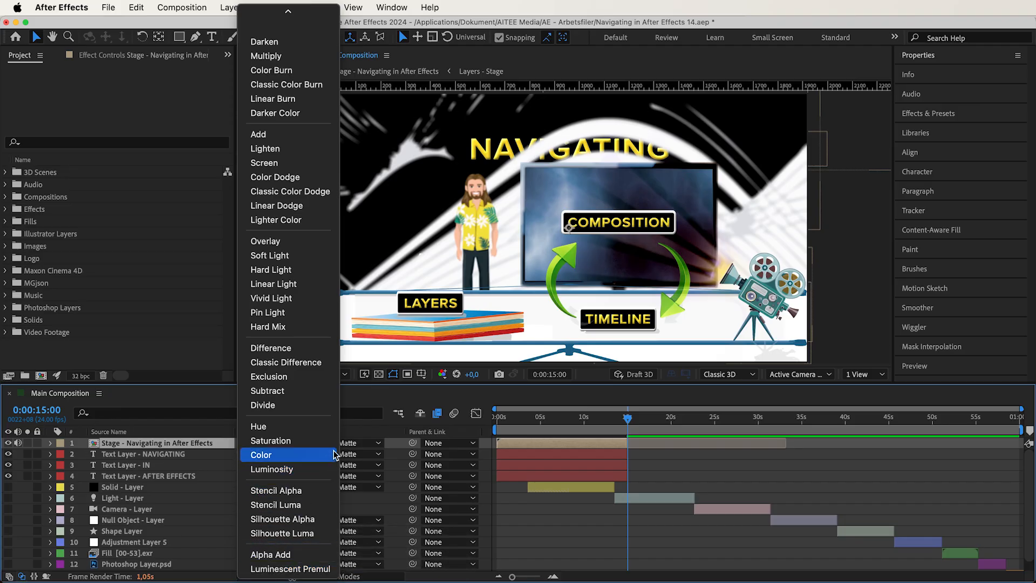
click(357, 430)
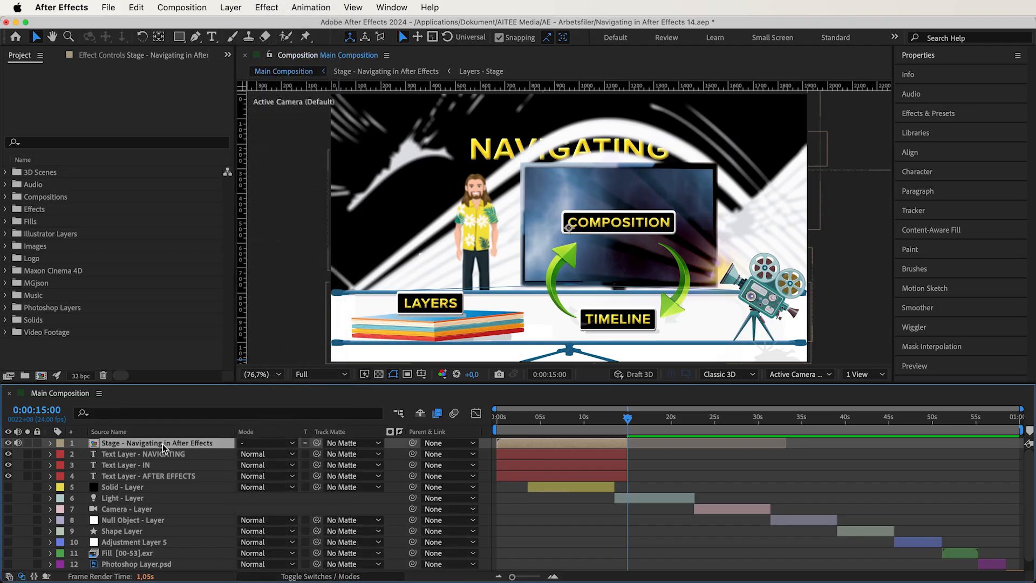
- Delete the Stage - Navigating in After Effects layer and hide the AFTER EFFECTS text layer
key(Delete)
click(8, 465)
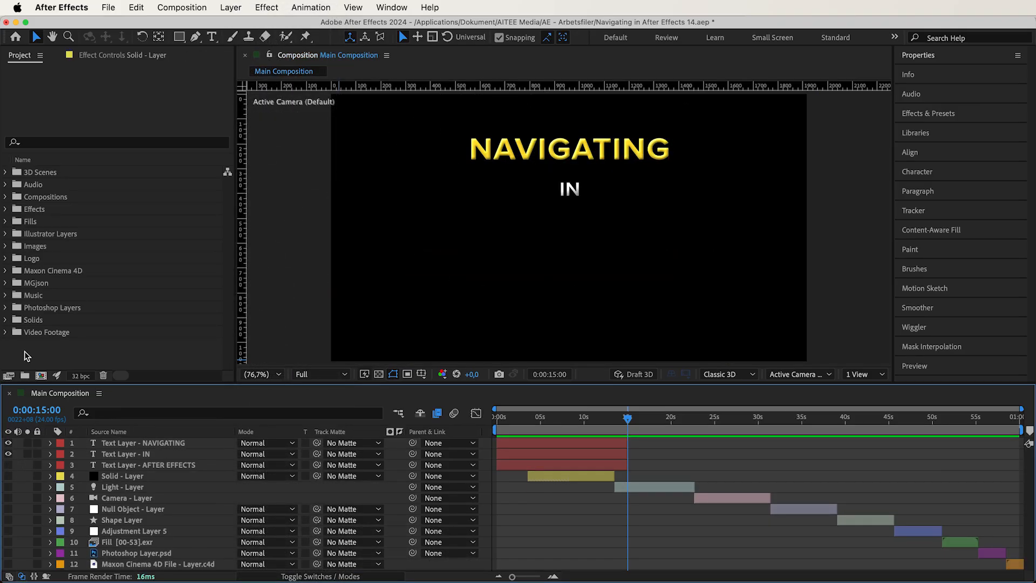
- Add the Youtube Bakgrundsbilder image from the AI - Images folder to the composition, directly below the IN text layer
click(5, 246)
scroll(70, 289, down, 2)
drag(135, 283, 110, 466)
- Scale the Youtube Bakgrundsbilder image layer to 280% and move it down to position 960, 660
click(50, 465)
click(63, 476)
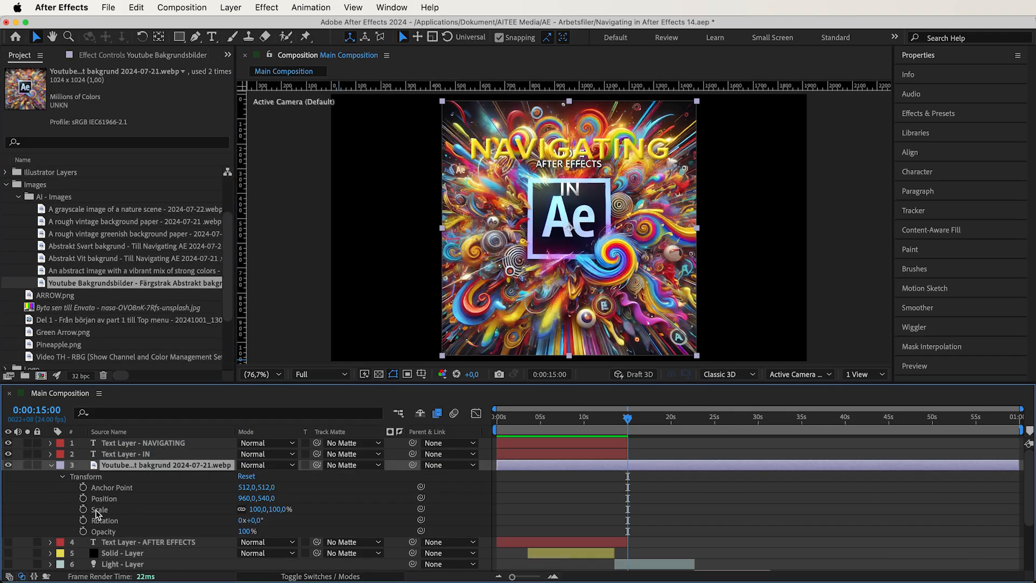
drag(255, 510, 267, 508)
key(Return)
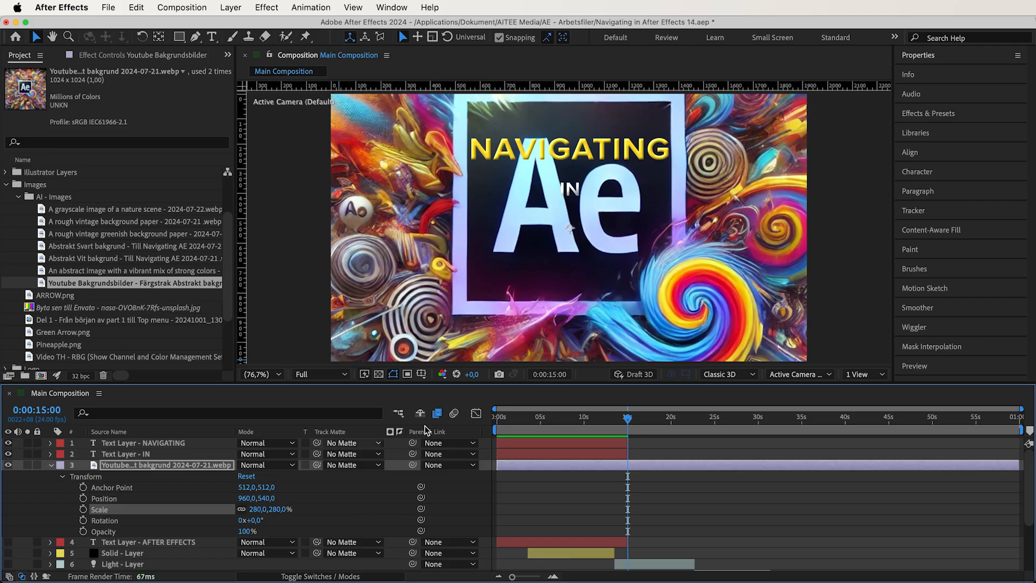
drag(599, 235, 608, 264)
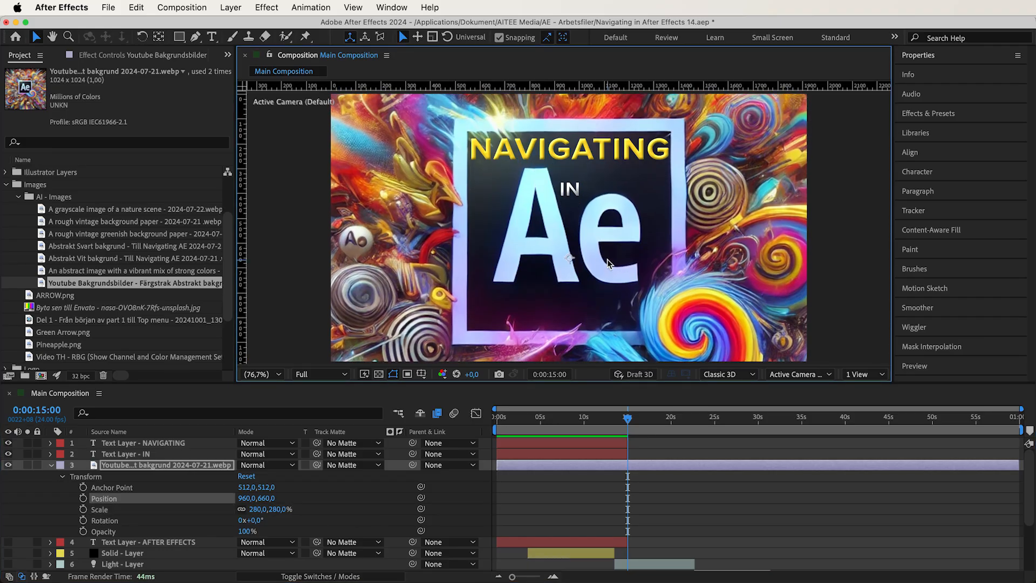
- Set the background image layer to Dissolve at 70% opacity and preview it from the start of the composition
drag(629, 419, 487, 411)
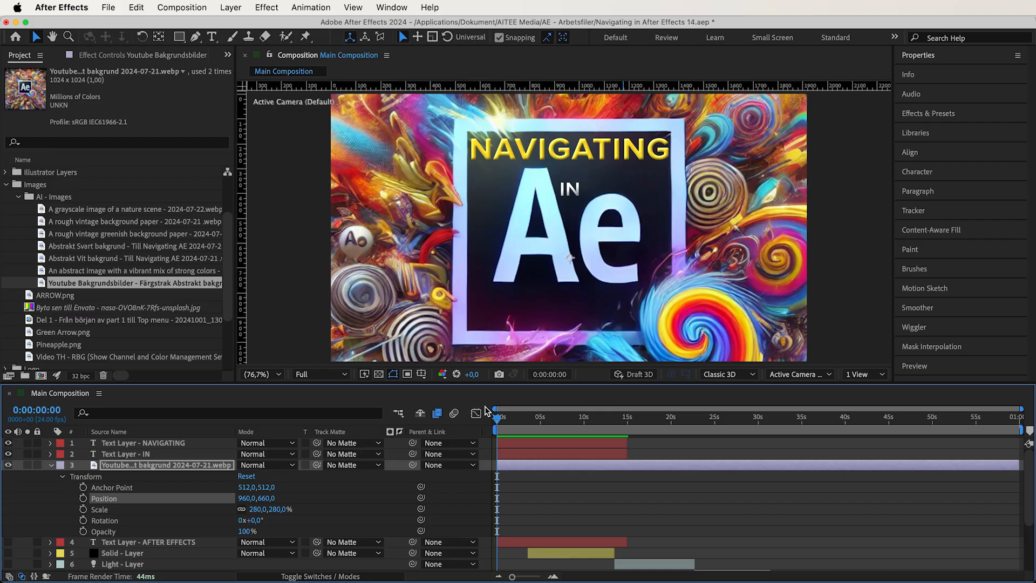
click(267, 466)
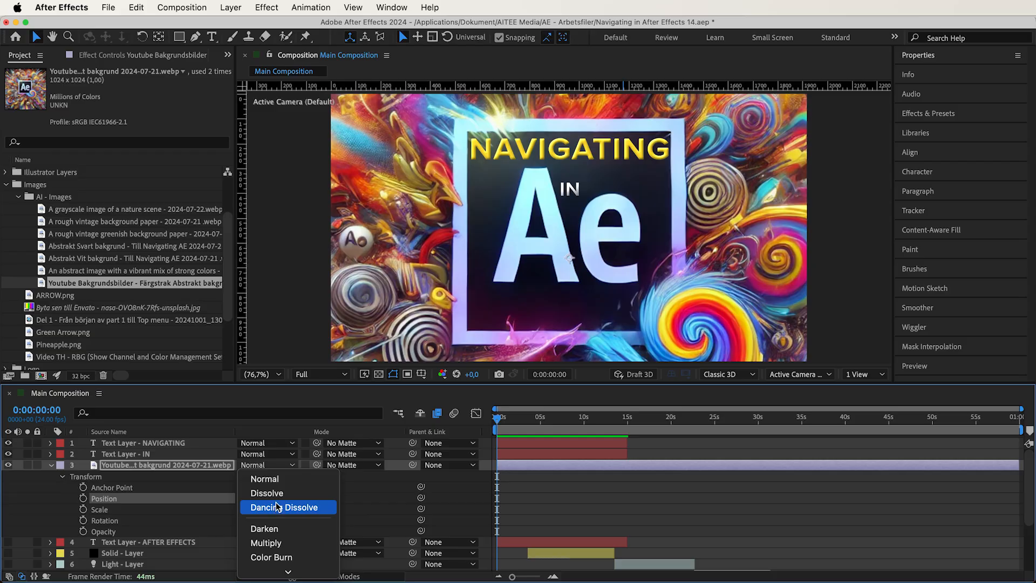
click(277, 494)
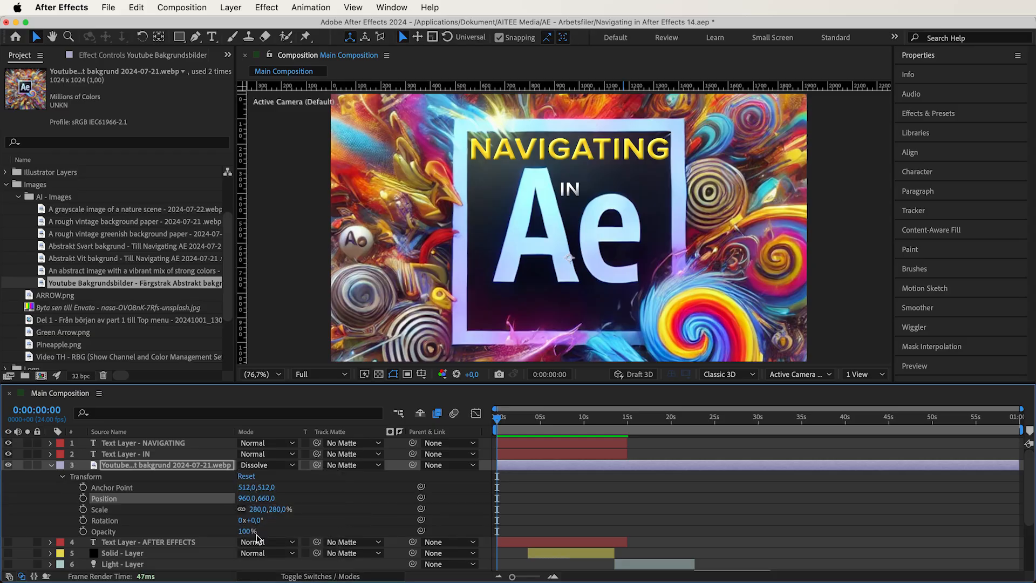
mouse_move(247, 532)
mouse_down()
mouse_move(218, 535)
mouse_move(229, 535)
mouse_up()
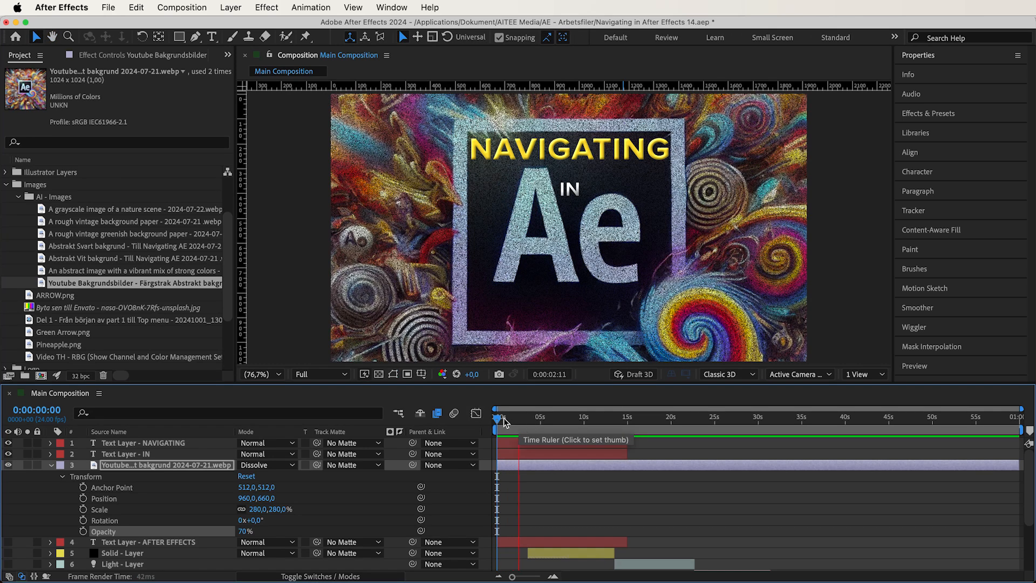
key(space)
- Preview the background image layer with the Dancing Dissolve mode, and restore its opacity to 100%
click(275, 465)
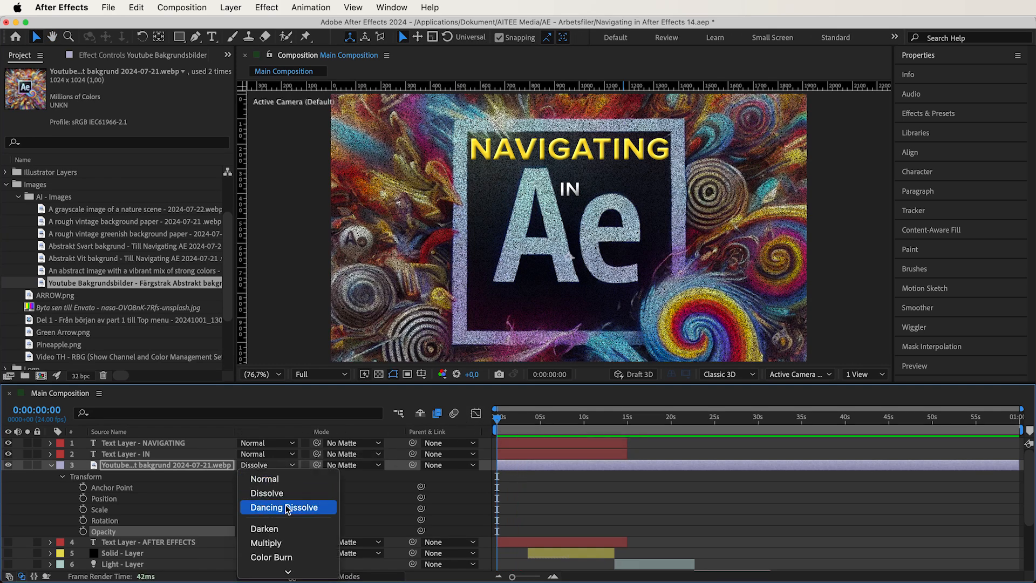
click(286, 509)
key(space)
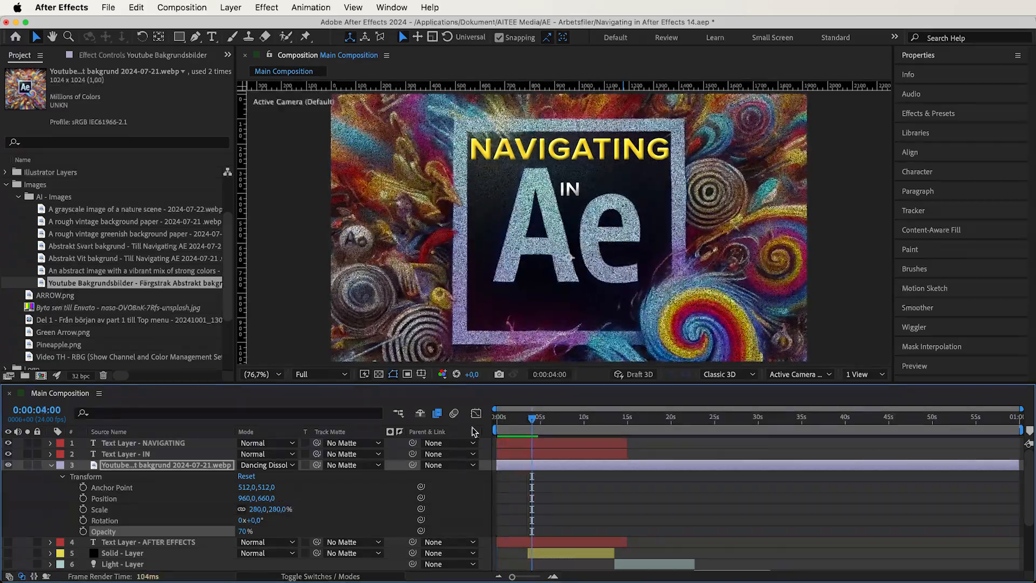
drag(244, 531, 304, 531)
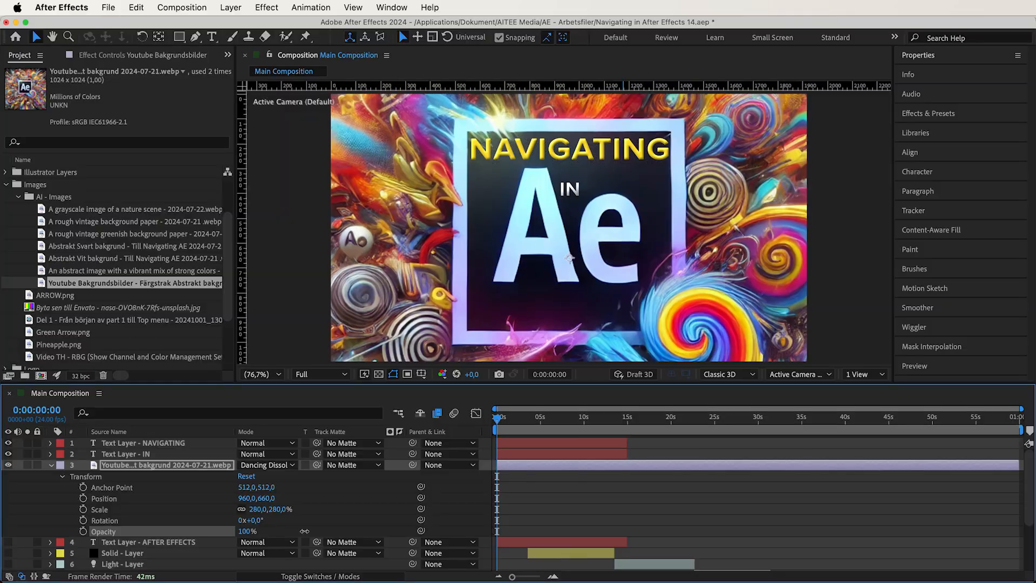
- Compare the NAVIGATING text layer in Normal and Darken blending modes, leaving it on Darken
click(266, 443)
click(291, 507)
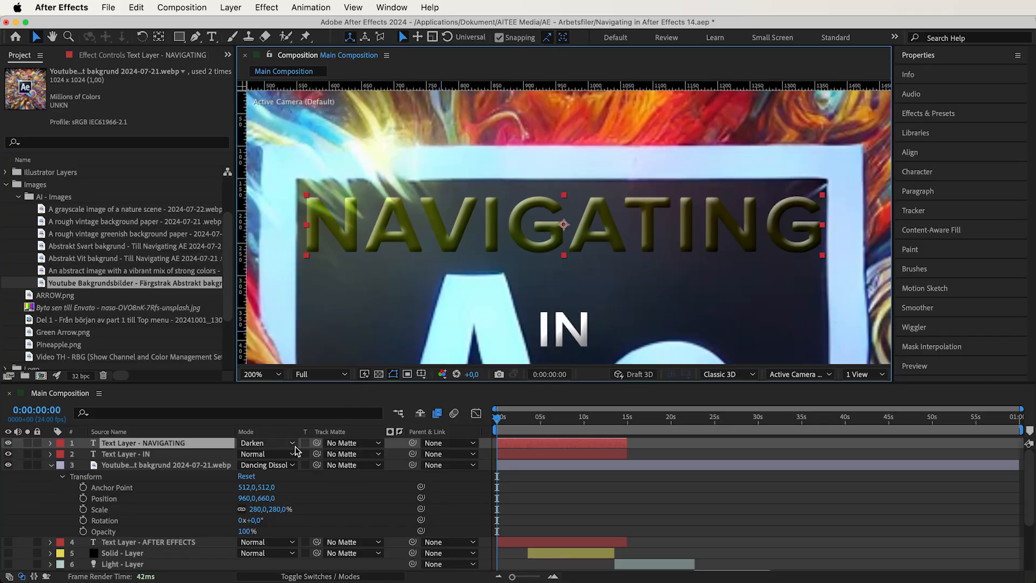
click(280, 443)
click(290, 456)
click(270, 443)
click(264, 506)
- Alternate the NAVIGATING text layer between Multiply and Darken to compare them, ending on Multiply
click(265, 445)
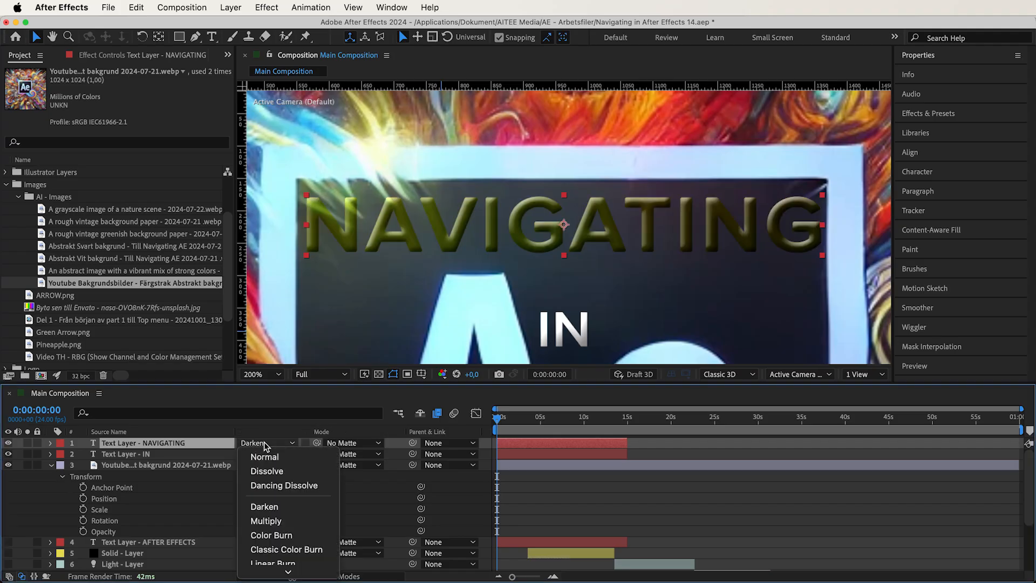
click(272, 521)
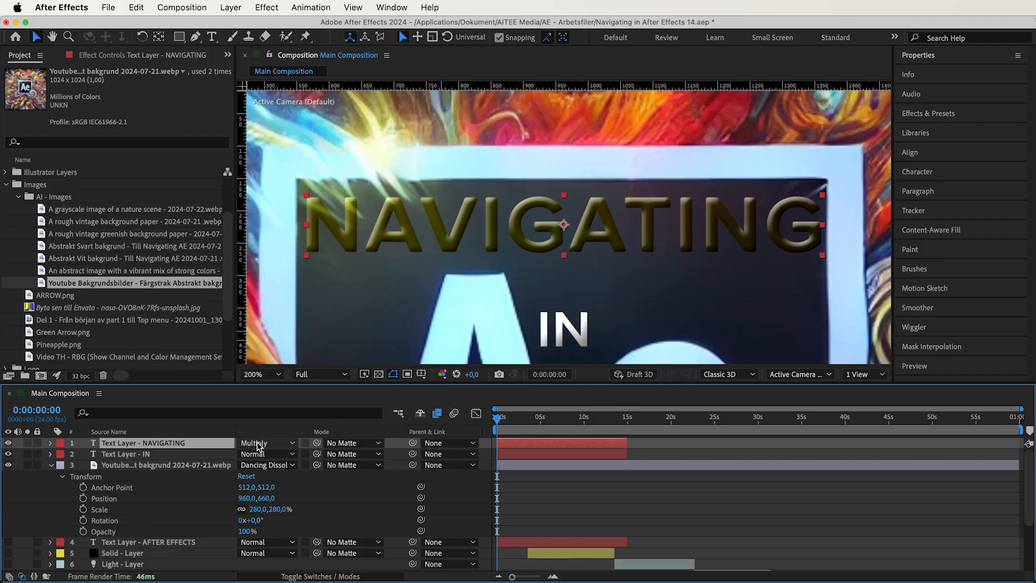
click(258, 446)
click(283, 512)
click(280, 445)
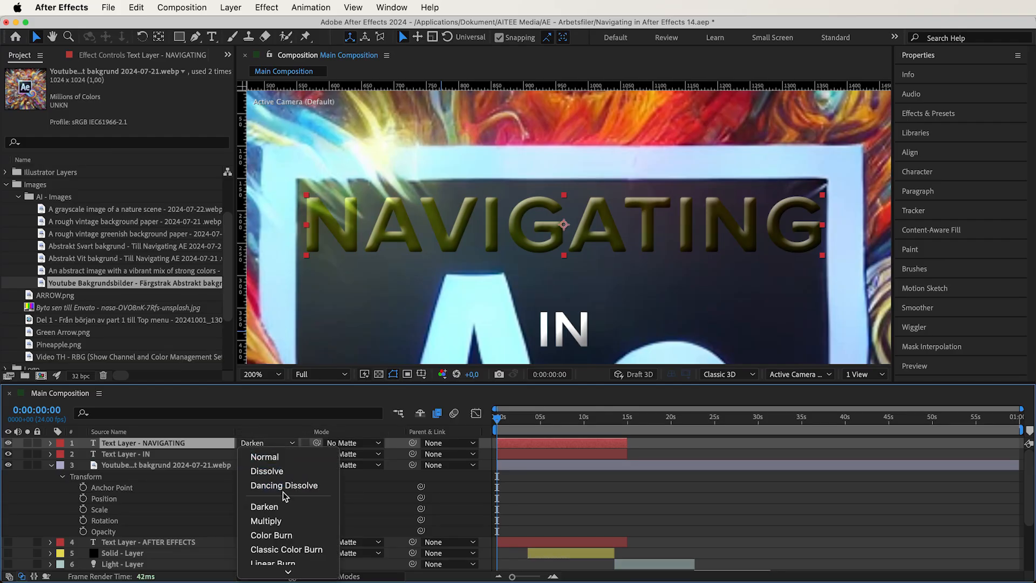
click(289, 522)
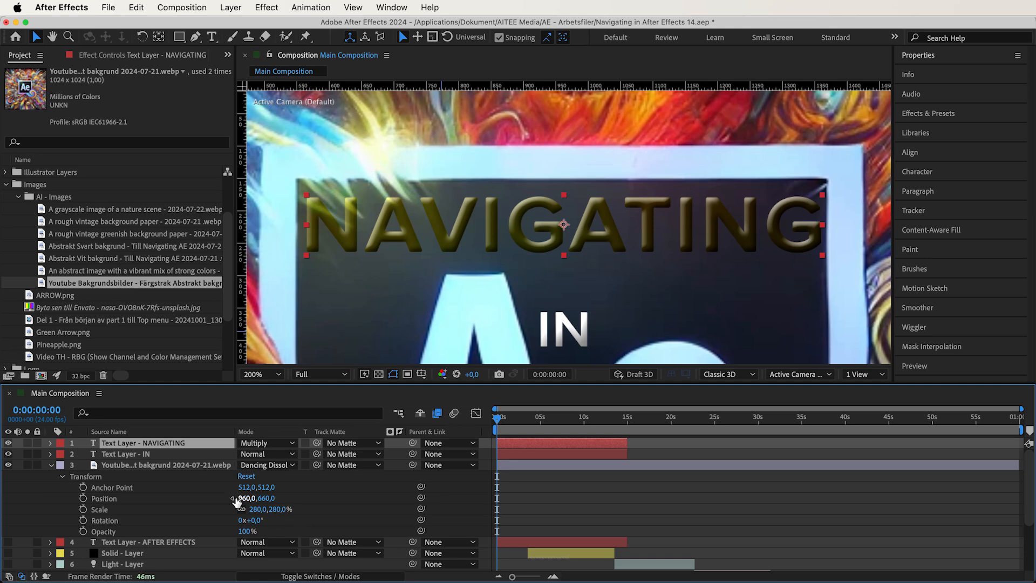
- Set the project's color bit depth to 8 bits per channel
click(81, 377)
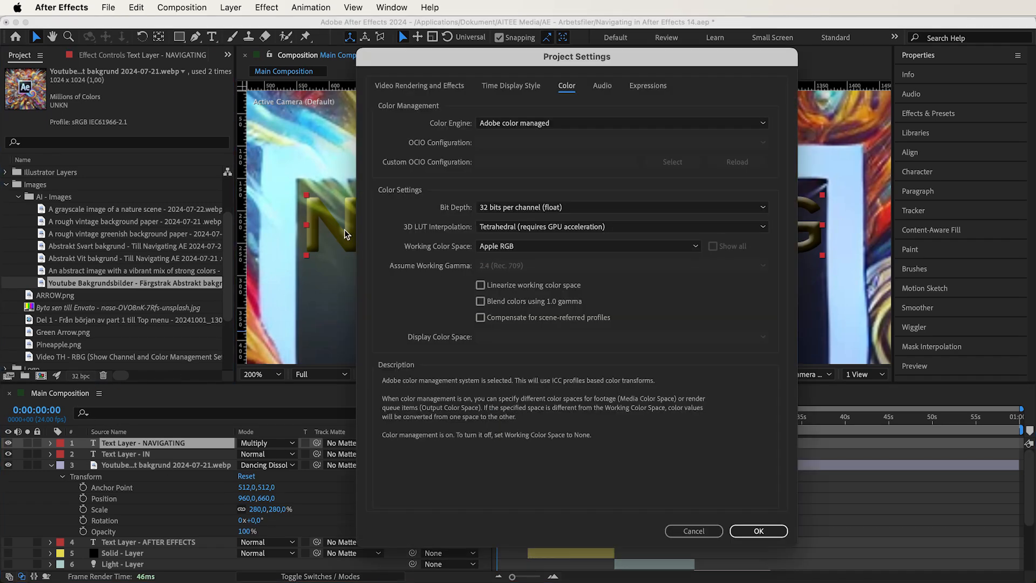
click(492, 208)
click(497, 206)
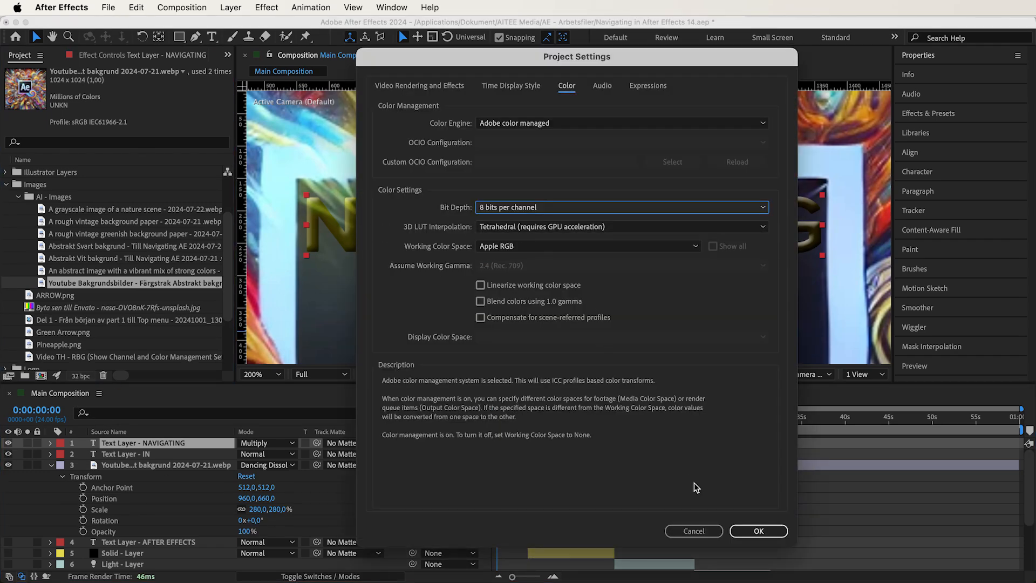
click(758, 531)
- Fit the composition in the viewer and reset the NAVIGATING text and background image layers to Normal blending
click(267, 374)
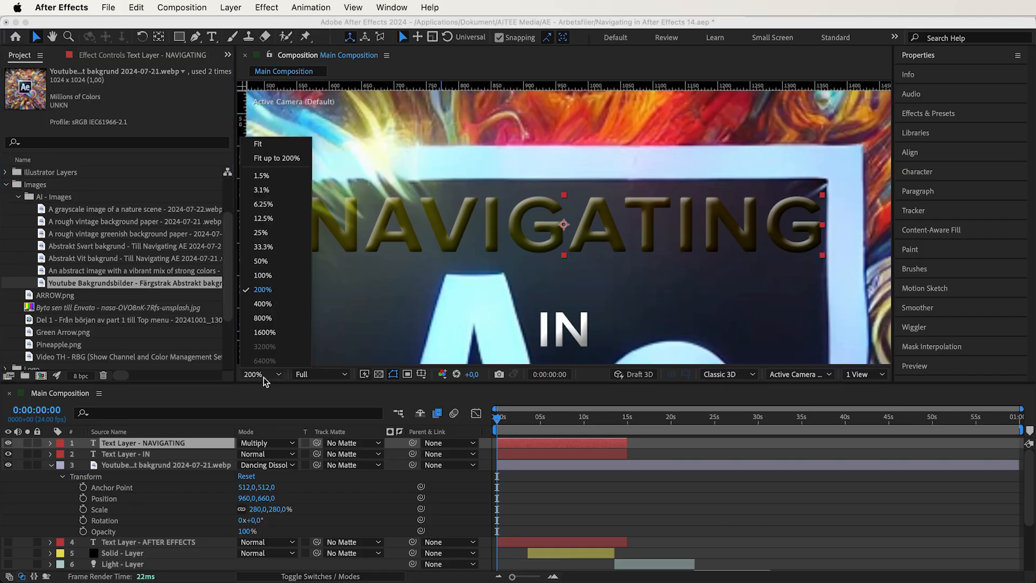
click(258, 145)
click(272, 443)
click(265, 456)
click(267, 465)
click(283, 475)
- Place the Abstrakt Vit bakgrund image as the top layer over the background's square frame, scaled to 91%
click(99, 260)
drag(99, 262, 552, 212)
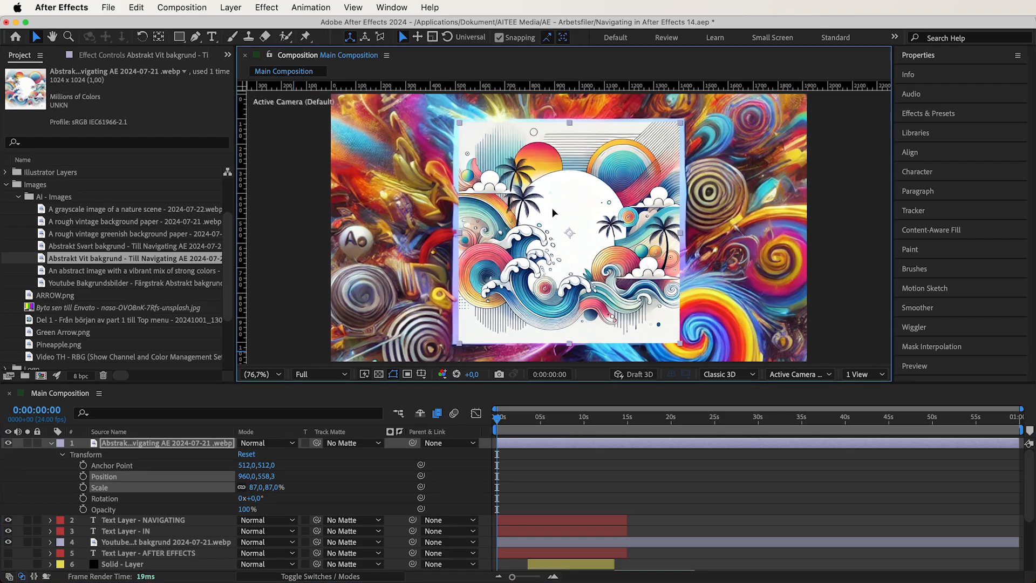
drag(253, 488, 255, 488)
- Step the Abstrakt Vit bakgrund image layer through Multiply and Color Burn blending, ending on Classic Color Burn
click(267, 443)
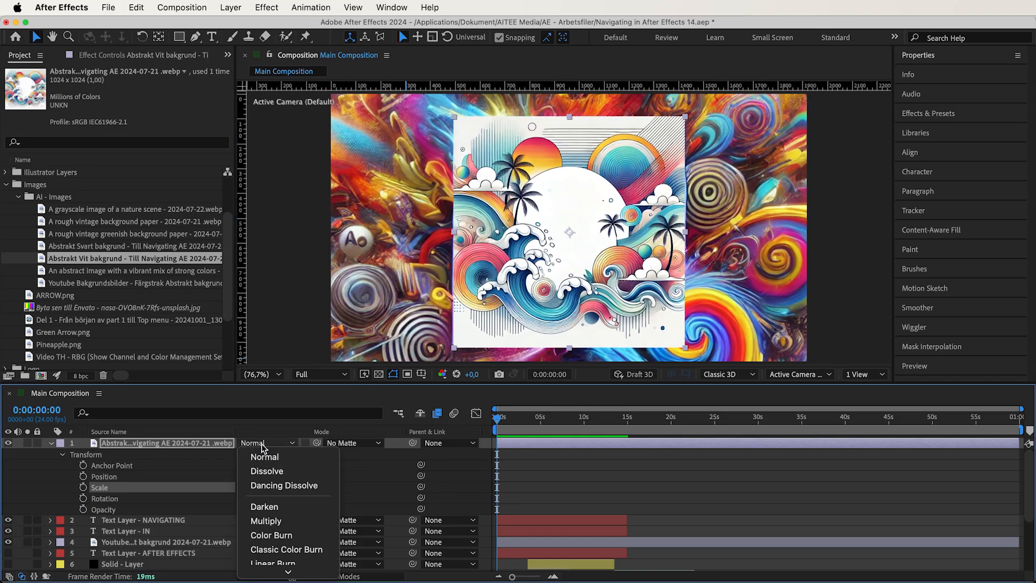
click(293, 518)
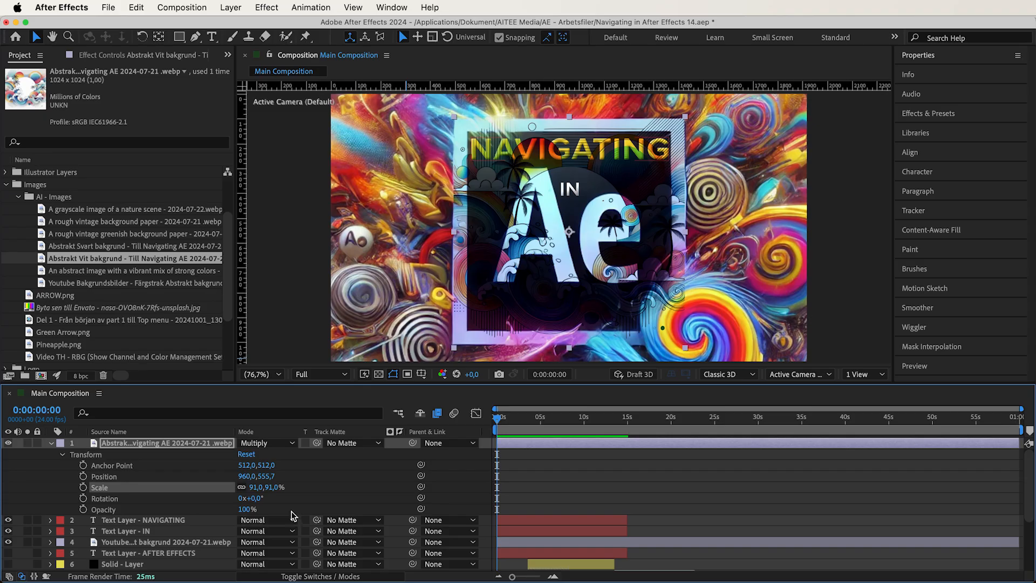
click(275, 445)
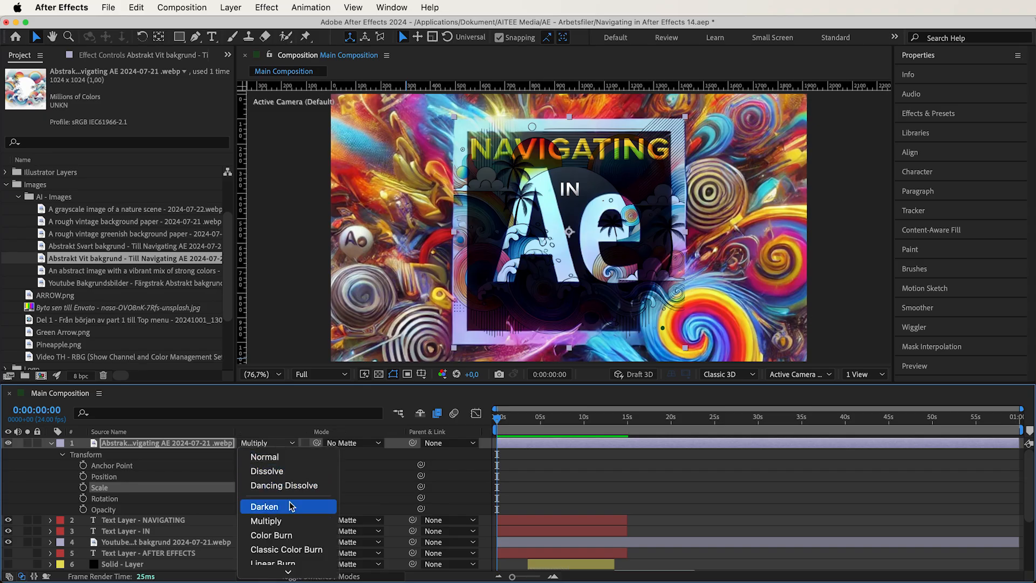
click(294, 534)
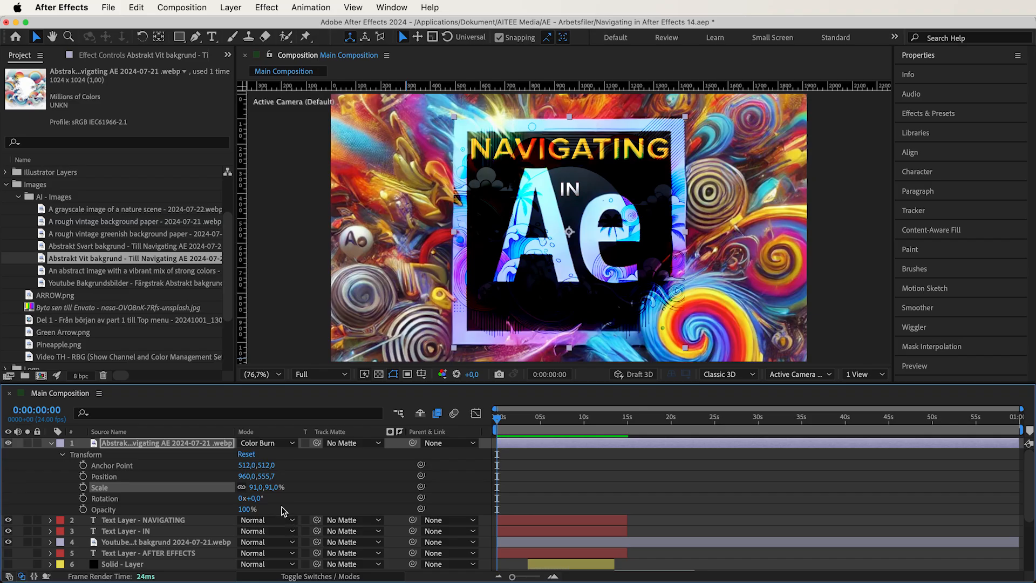
click(264, 445)
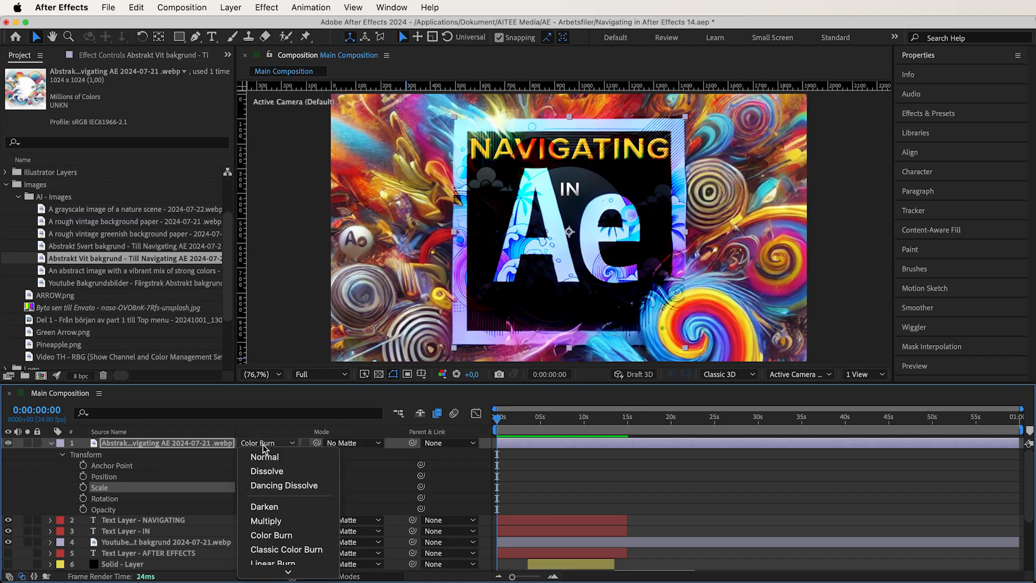
click(305, 550)
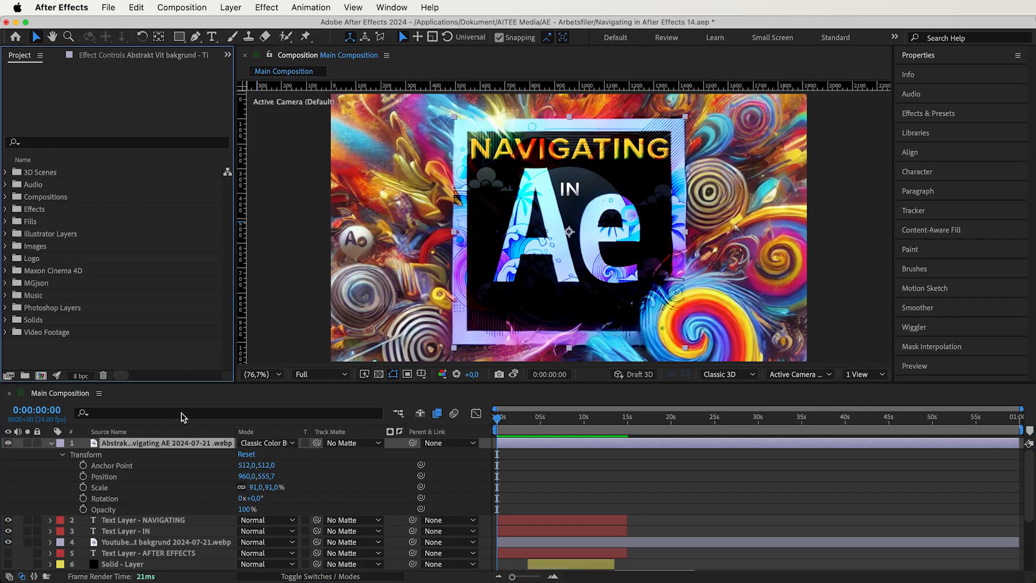
- Add the cinematic-downhill-longboard clip from Video Footage as the top layer, scaled to fit the composition, and play a preview
click(5, 332)
drag(108, 283, 116, 446)
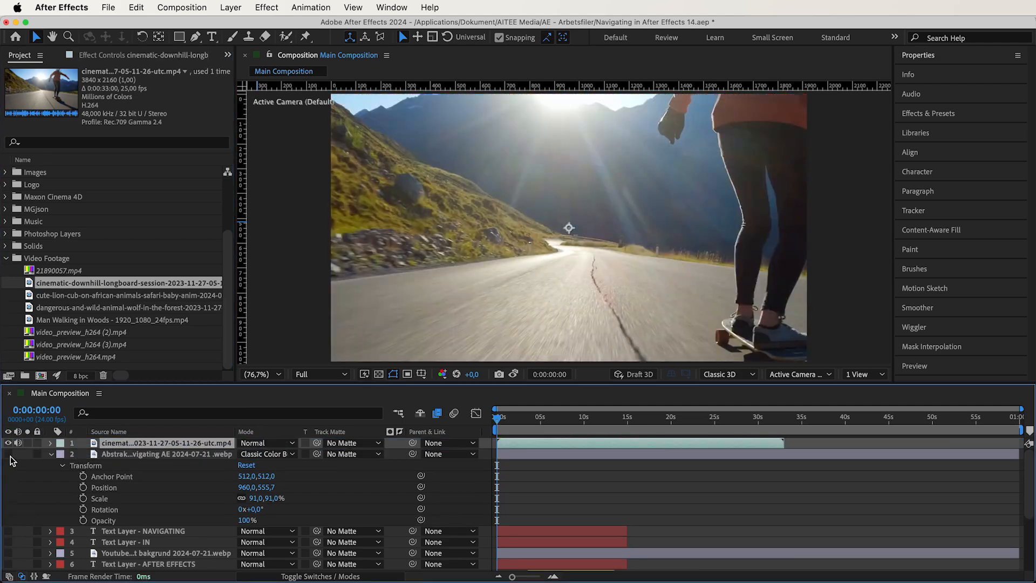
right_click(120, 441)
mouse_move(232, 241)
click(345, 420)
key(space)
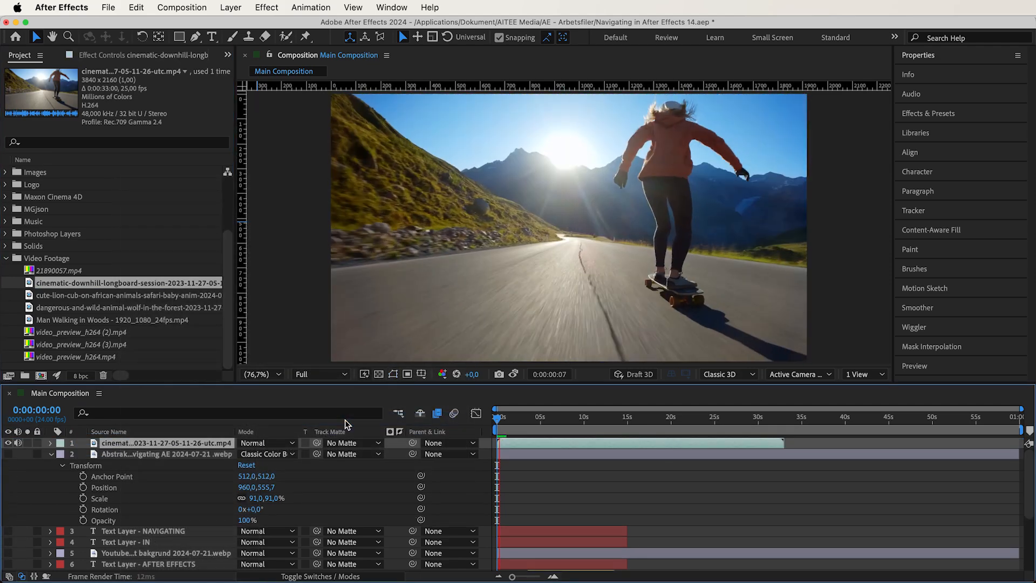
click(4, 265)
click(5, 261)
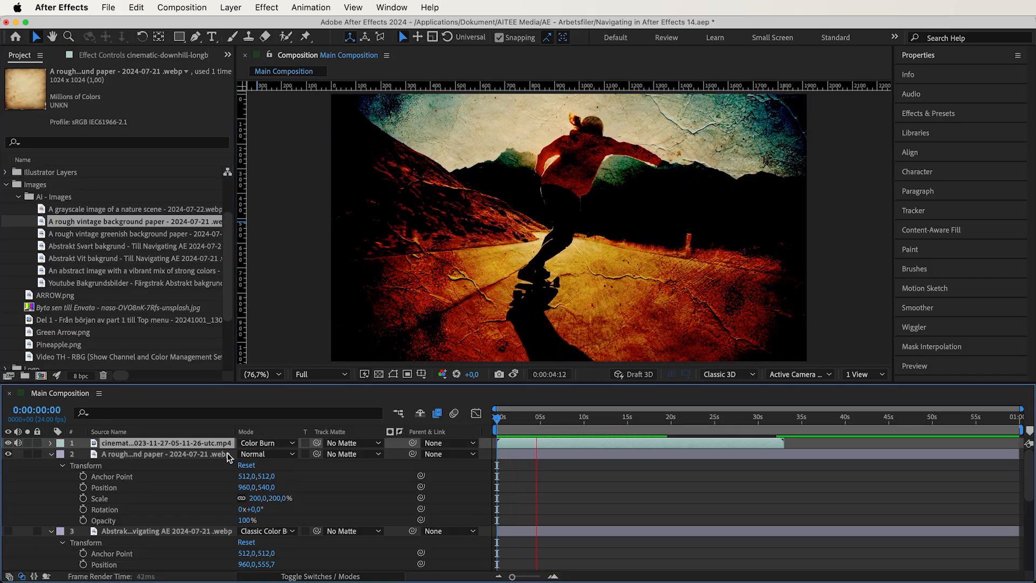
- Reset the longboard video to Normal blending and stack the rough vintage paper layer above it with Color Burn
click(268, 443)
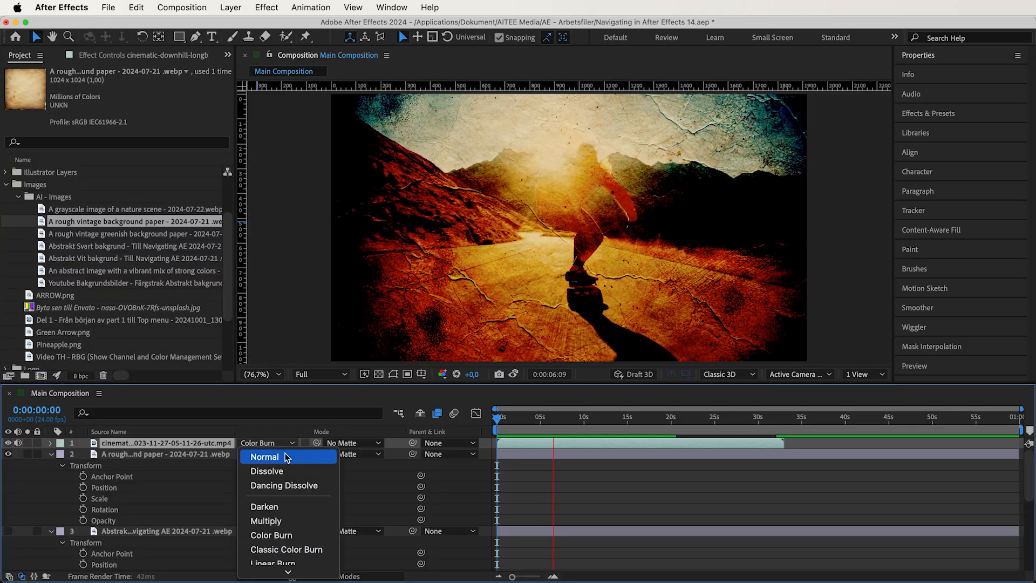
click(285, 456)
drag(216, 453, 211, 440)
click(258, 443)
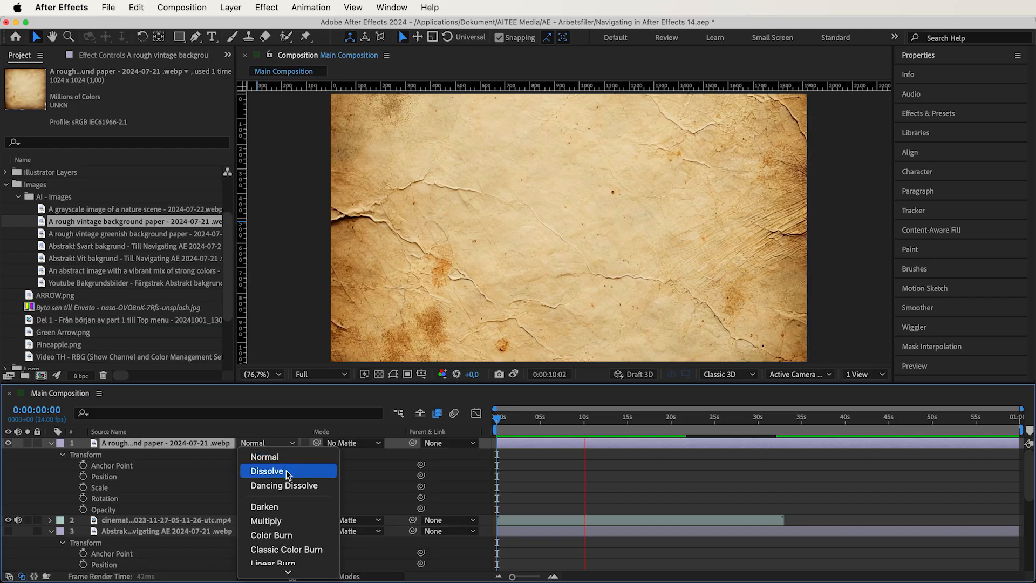
click(303, 536)
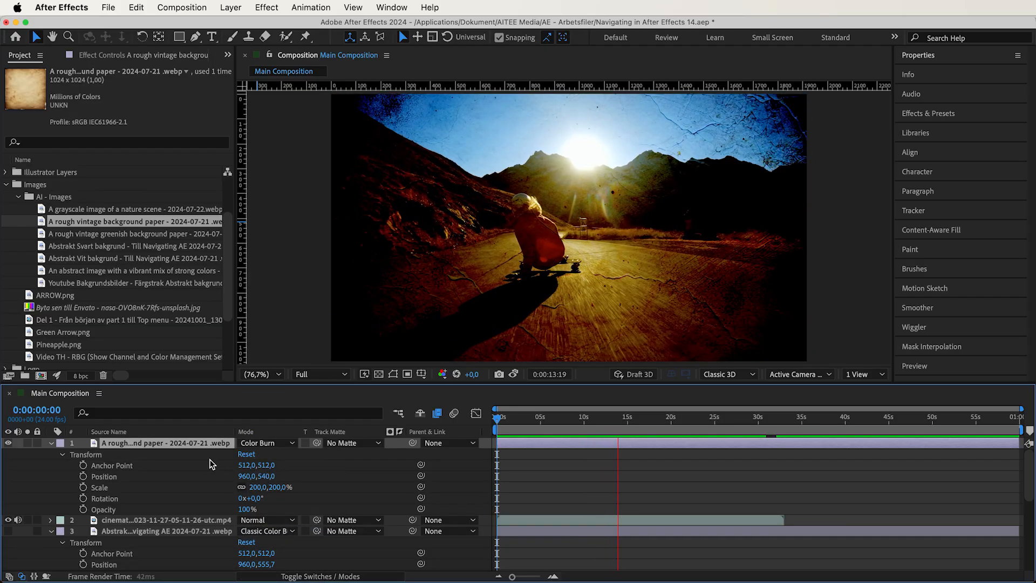
- Compare Linear Burn and Darker Color on the rough vintage paper layer, ending on Darker Color
click(252, 443)
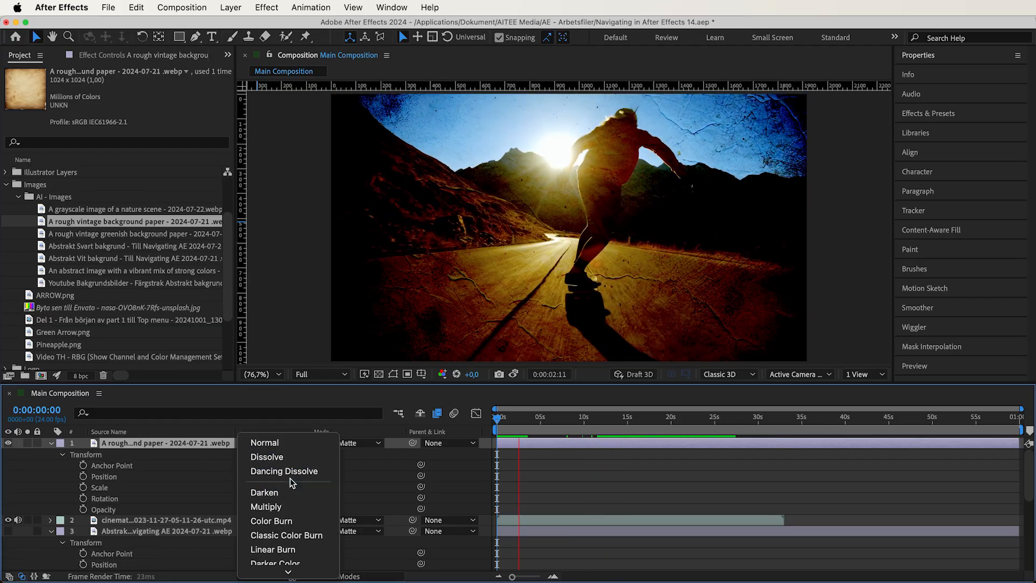
scroll(290, 478, down, 2)
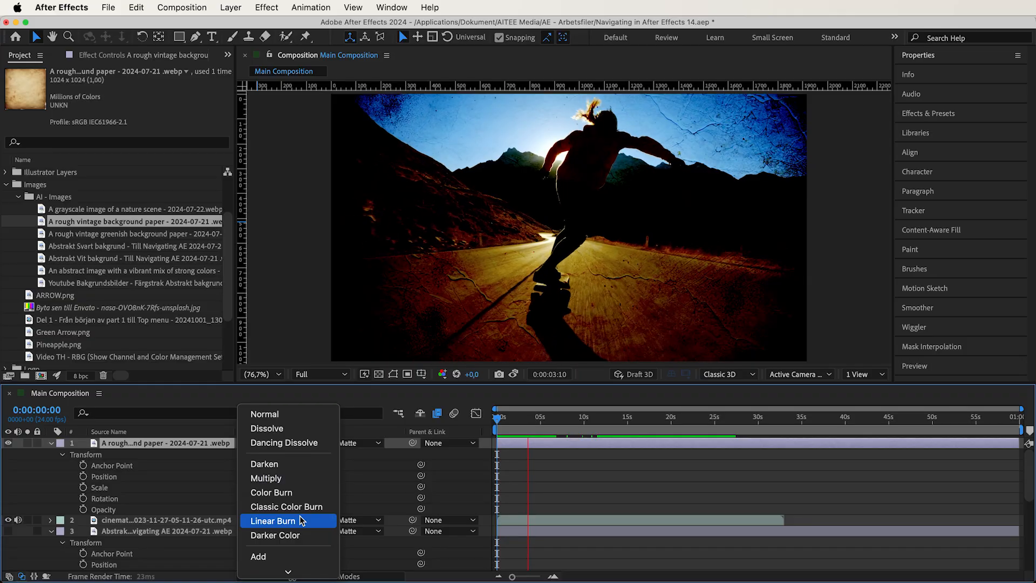
click(302, 521)
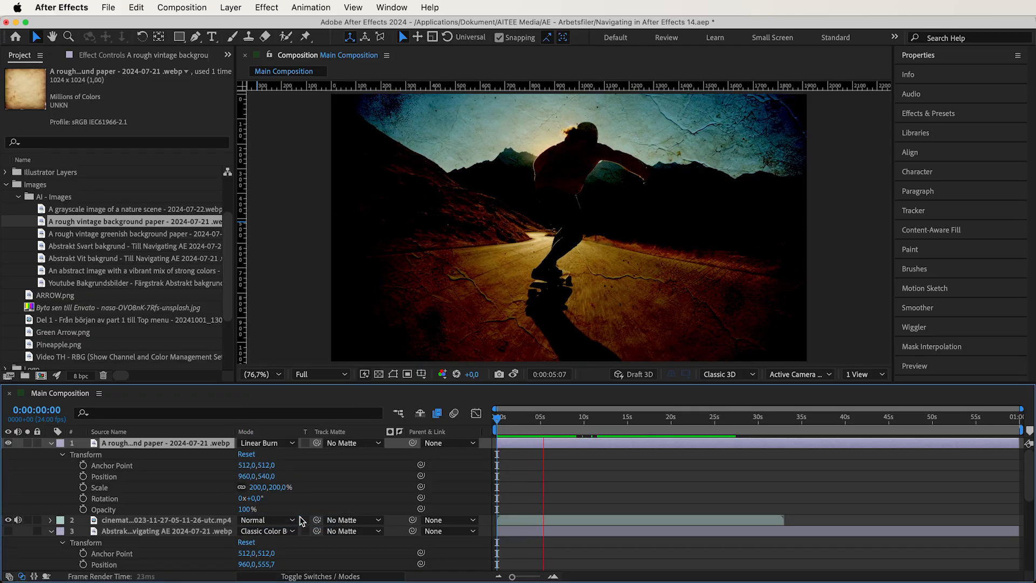
click(264, 442)
scroll(286, 486, down, 2)
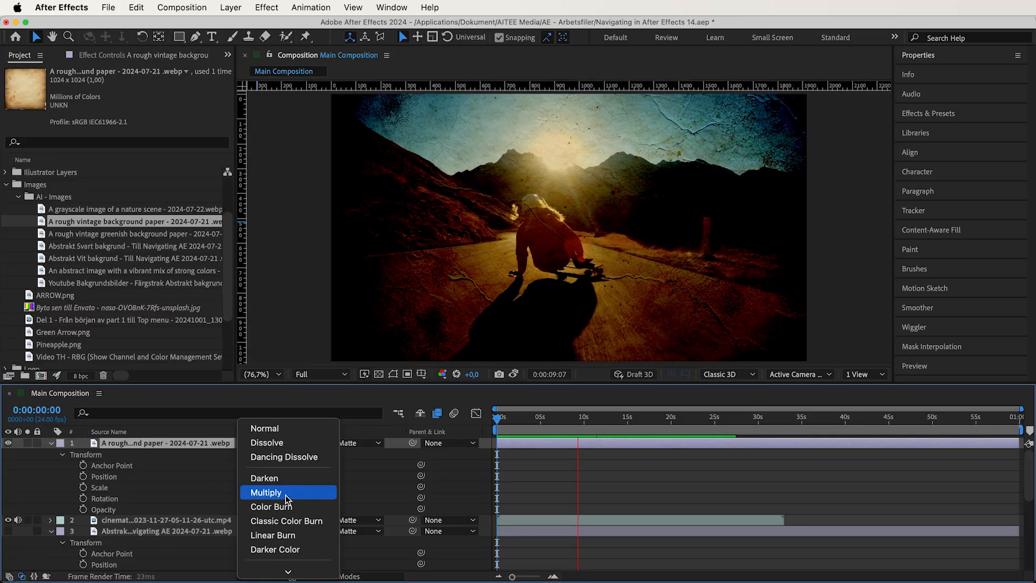
scroll(291, 549, down, 1)
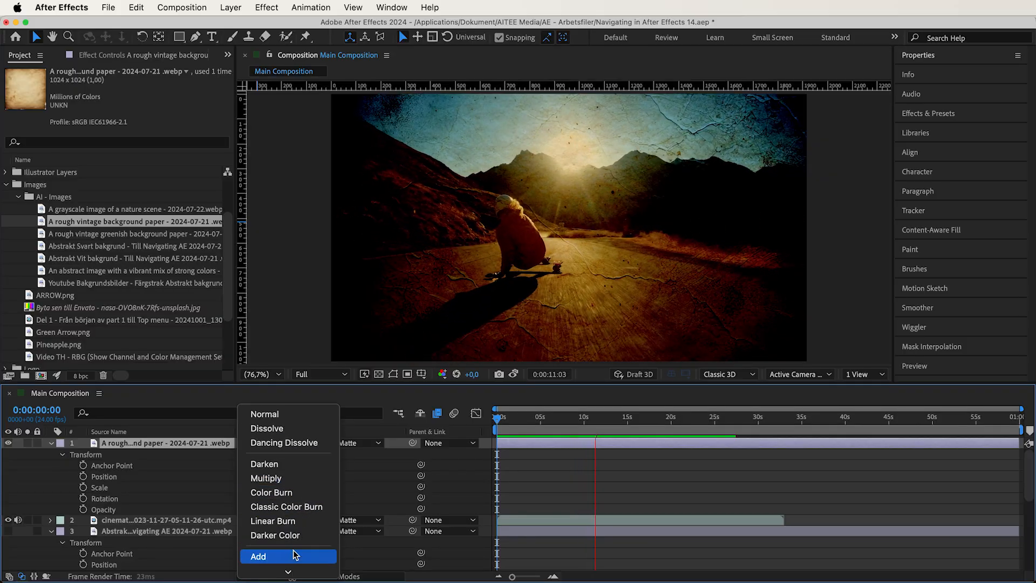
click(287, 538)
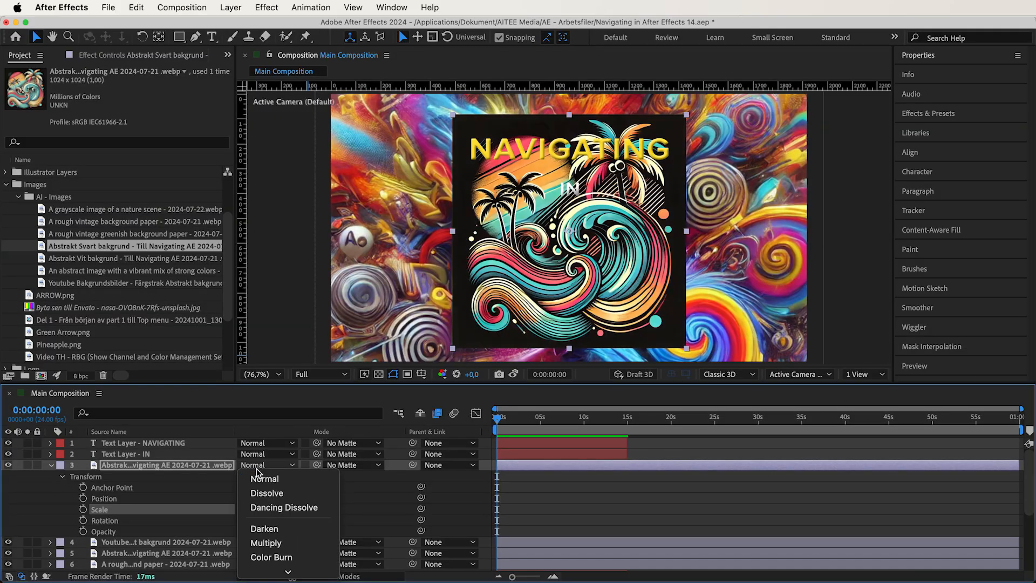
- Set the Abstrakt Svart bakgrund image layer to Add blending and move it to the top of the layer stack
scroll(265, 486, down, 3)
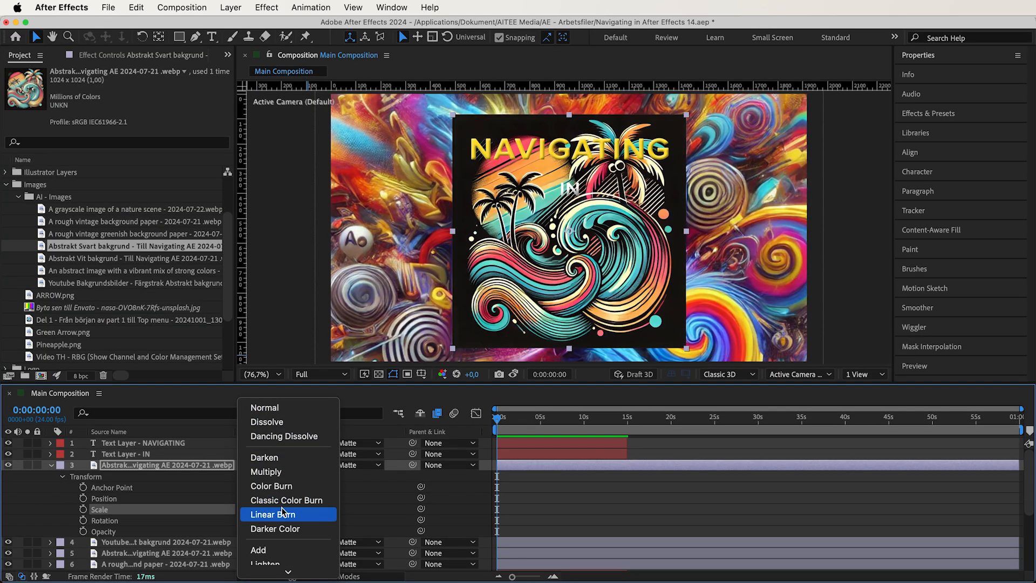
click(286, 541)
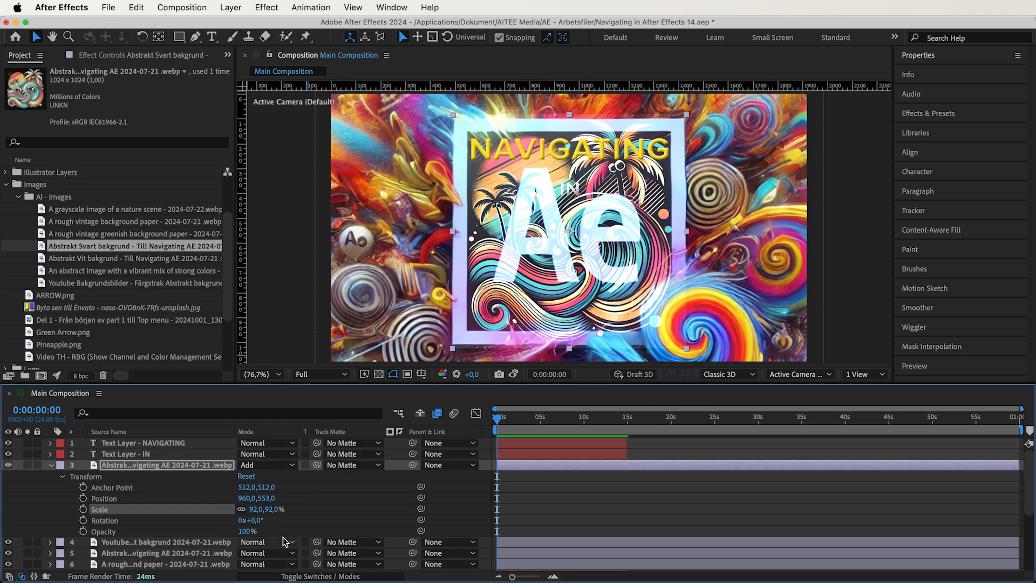
drag(189, 473, 186, 439)
- Try the lightening blend modes on the Abstrakt Svart bakgrund layer, applying Screen and ending on Add
click(270, 443)
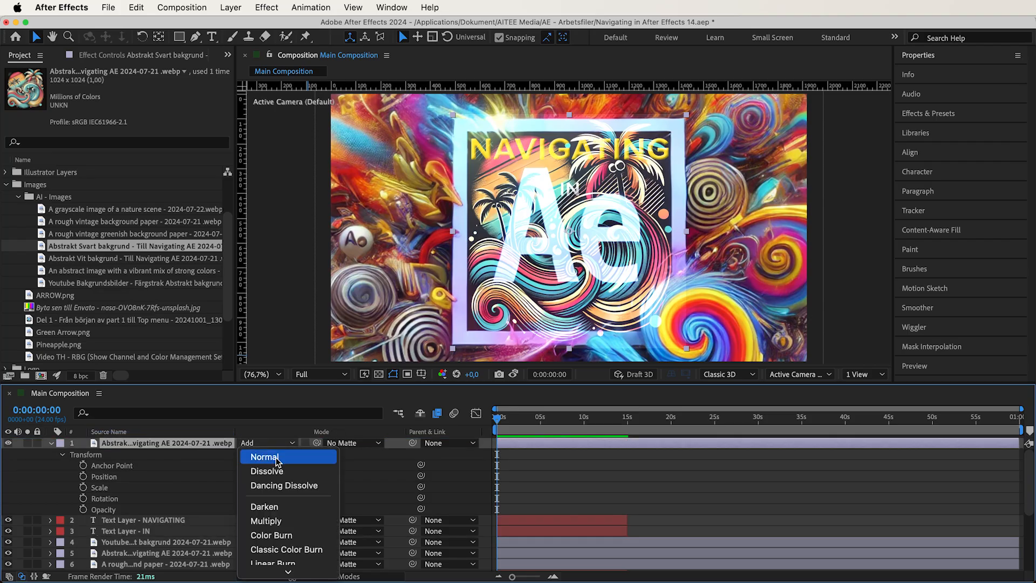
scroll(286, 485, down, 1)
click(300, 529)
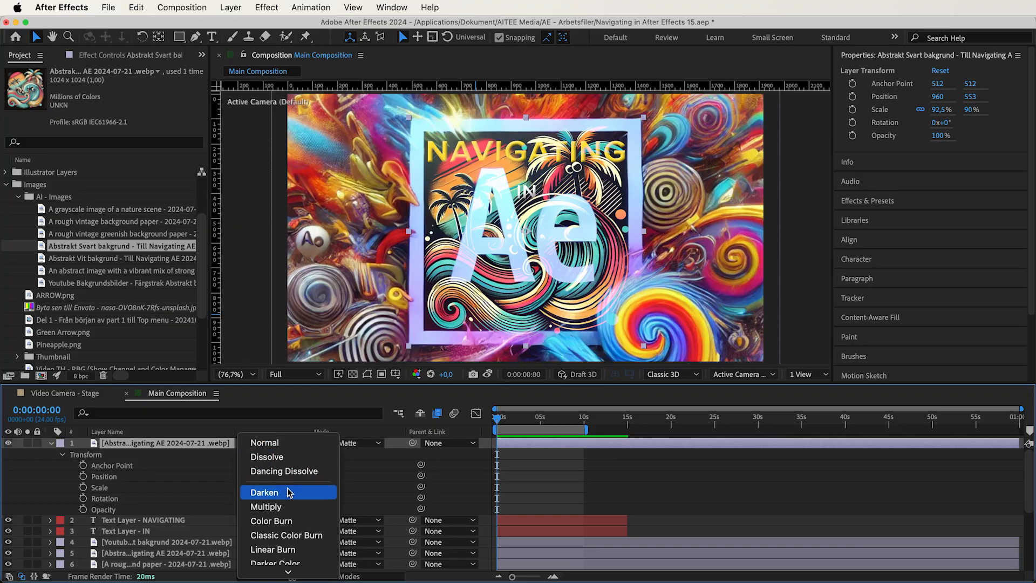
scroll(290, 492, down, 3)
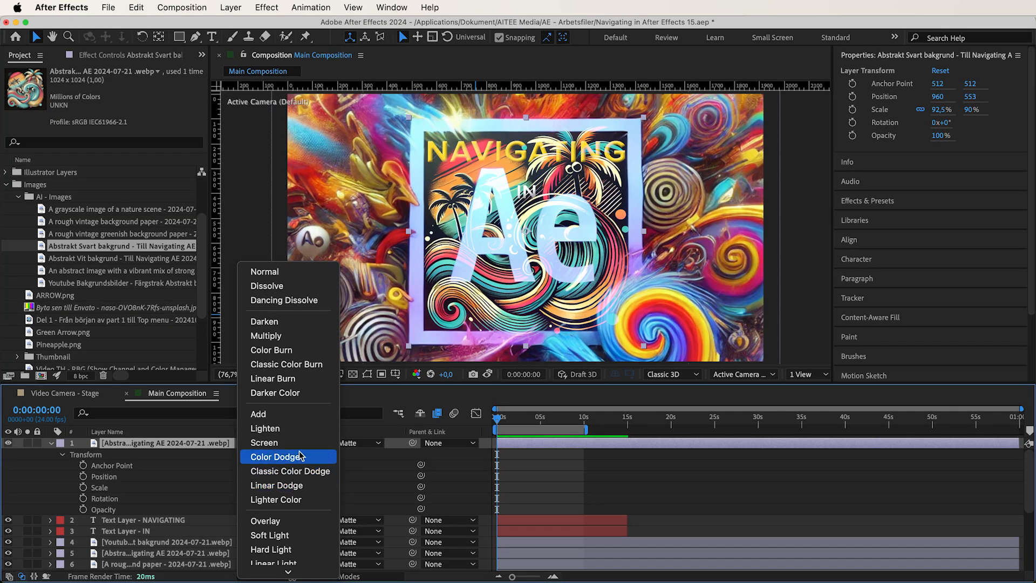
click(277, 443)
click(277, 449)
scroll(286, 483, down, 3)
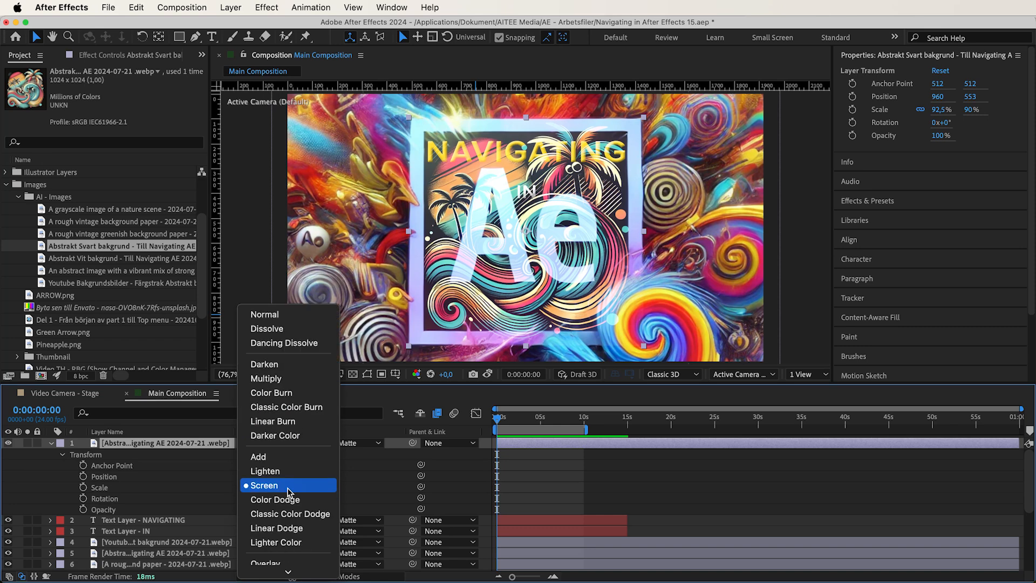
click(284, 457)
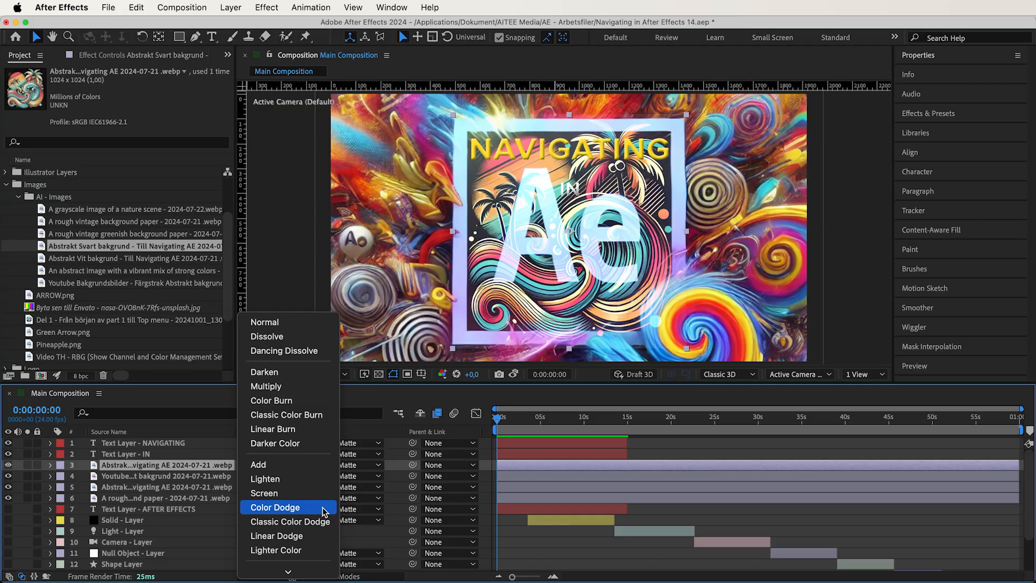
- Apply Color Dodge to the Abstrakt Svart bakgrund image as the top layer and inspect the blend at 200% before refitting the view
click(324, 508)
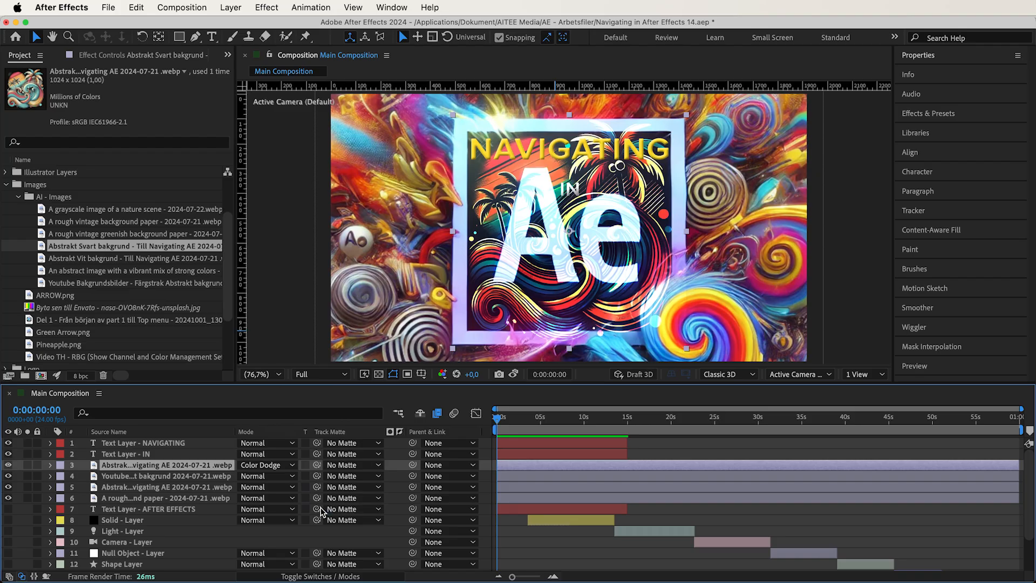
drag(191, 470, 172, 445)
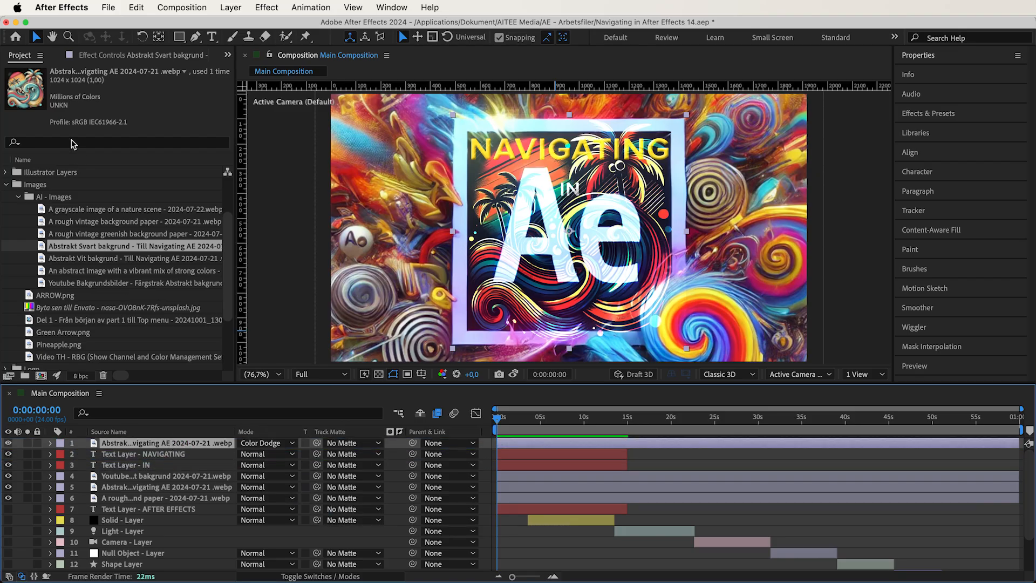
click(69, 36)
click(570, 225)
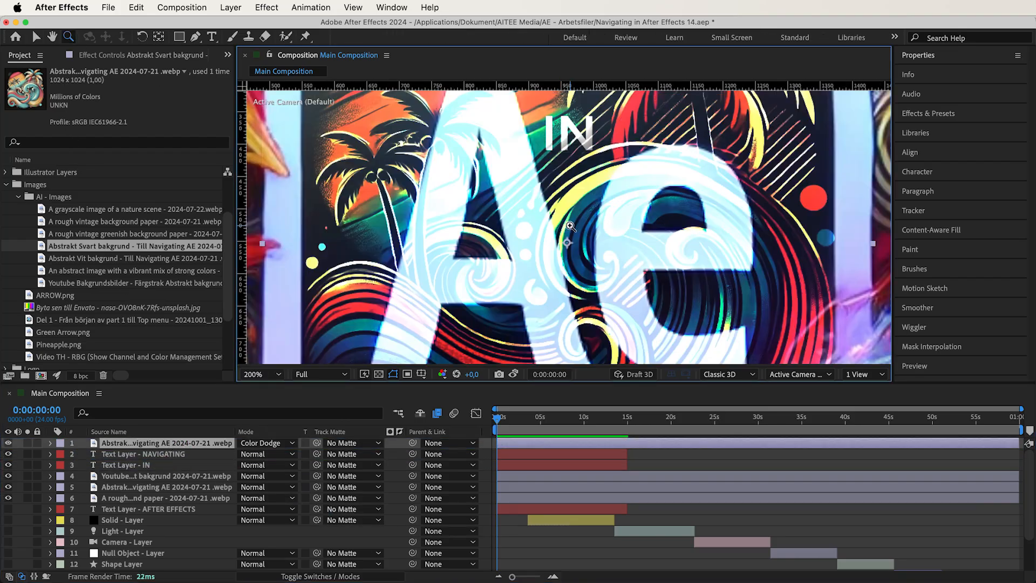
drag(570, 225, 570, 341)
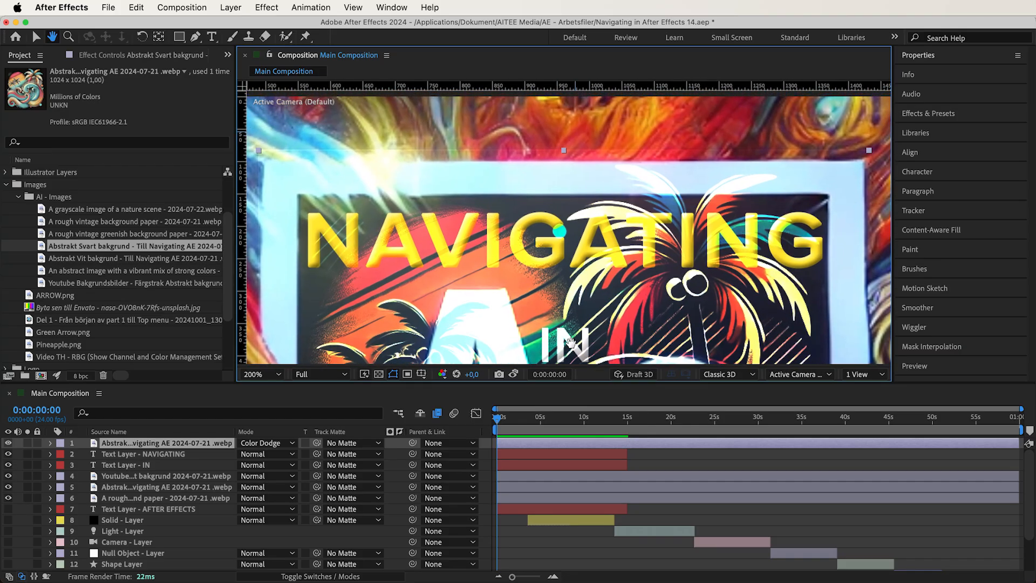
click(261, 374)
click(265, 144)
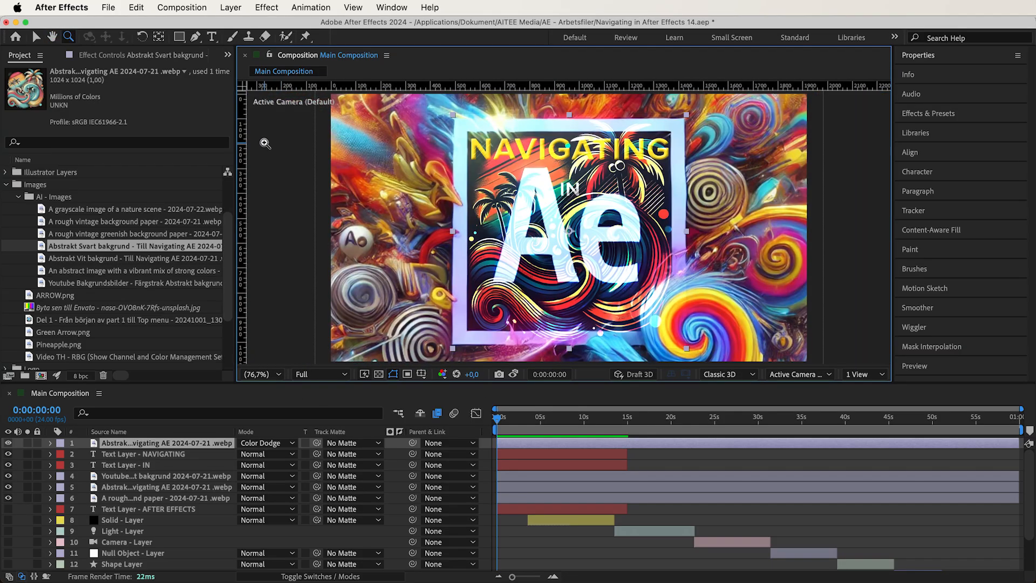
key(v)
- Switch the Abstrakt Svart bakgrund layer to Classic Color Dodge, followed by Linear Dodge
click(283, 442)
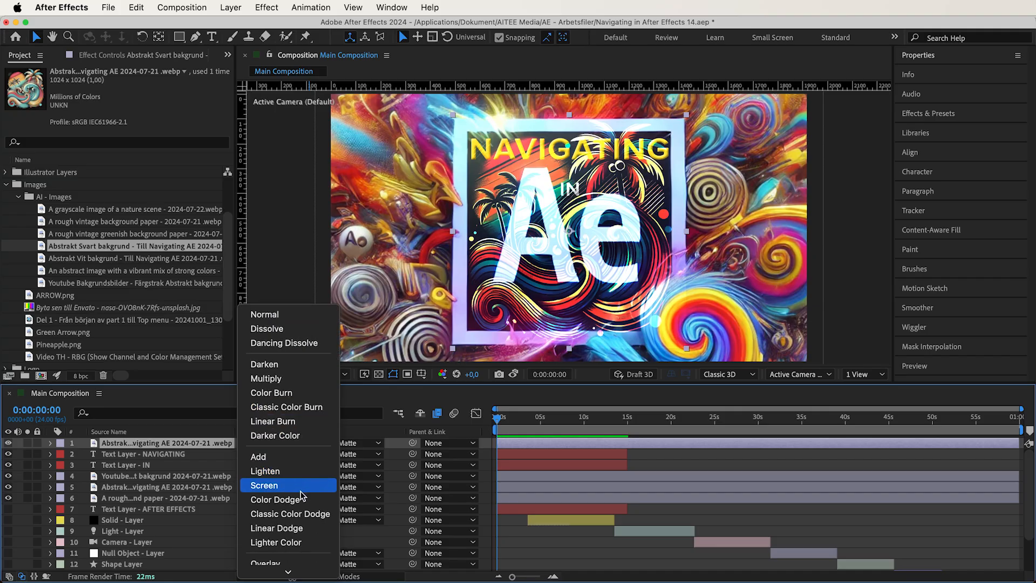
click(314, 515)
click(272, 444)
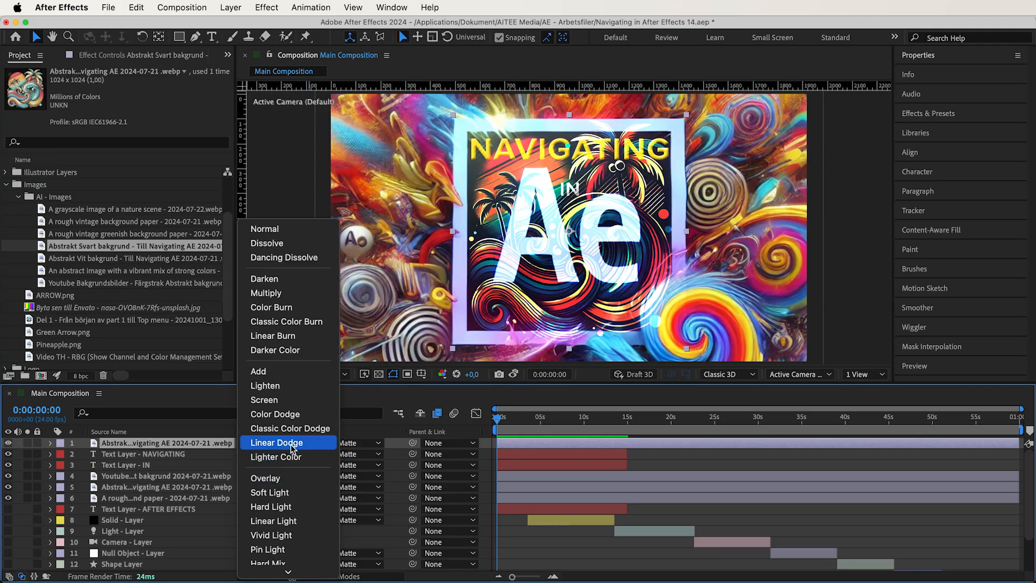
click(291, 444)
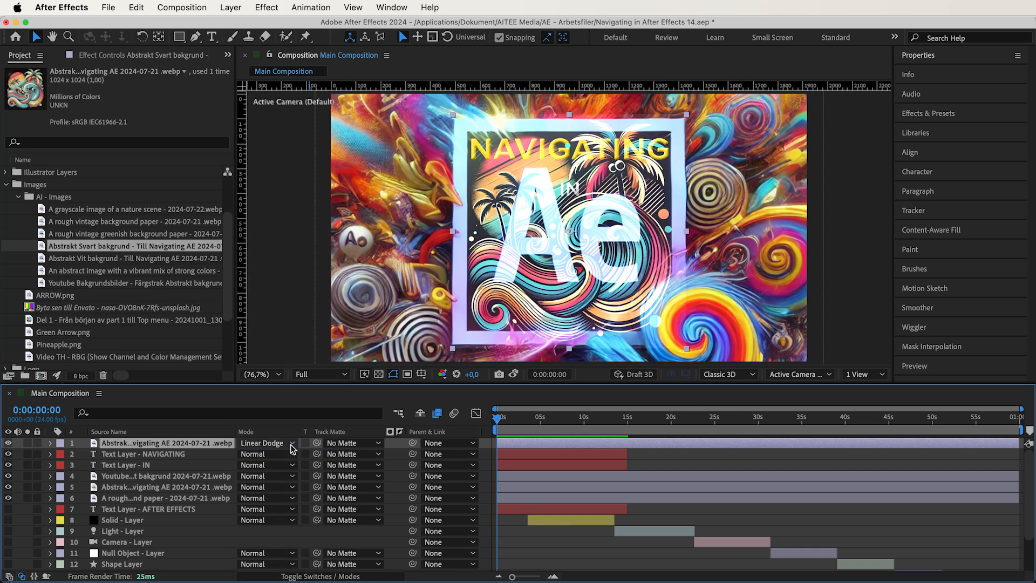
- Examine the Linear Dodge blend at 200% zoom and change the Abstrakt Svart bakgrund layer to Add for comparison
key(z)
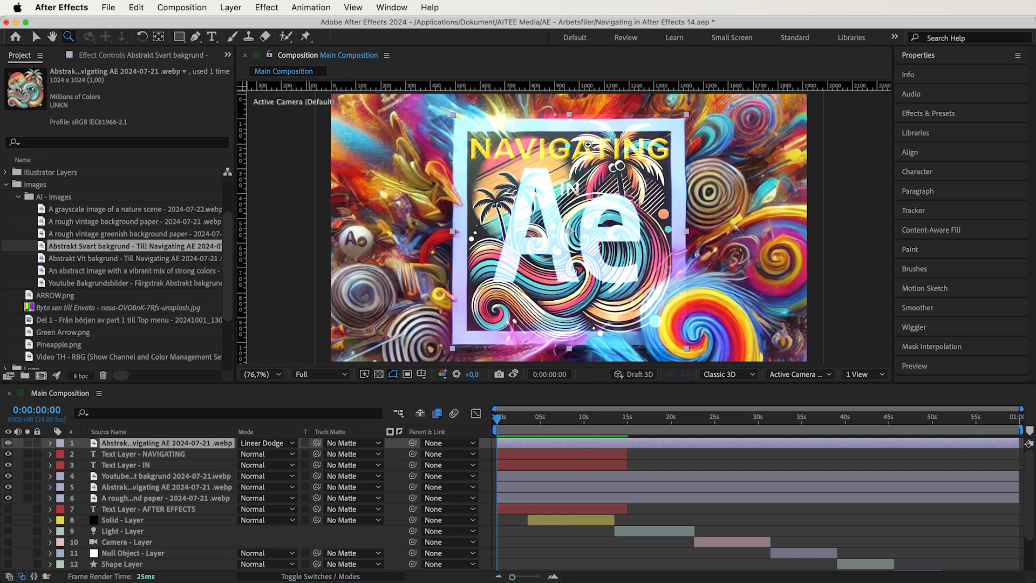
click(494, 287)
click(276, 443)
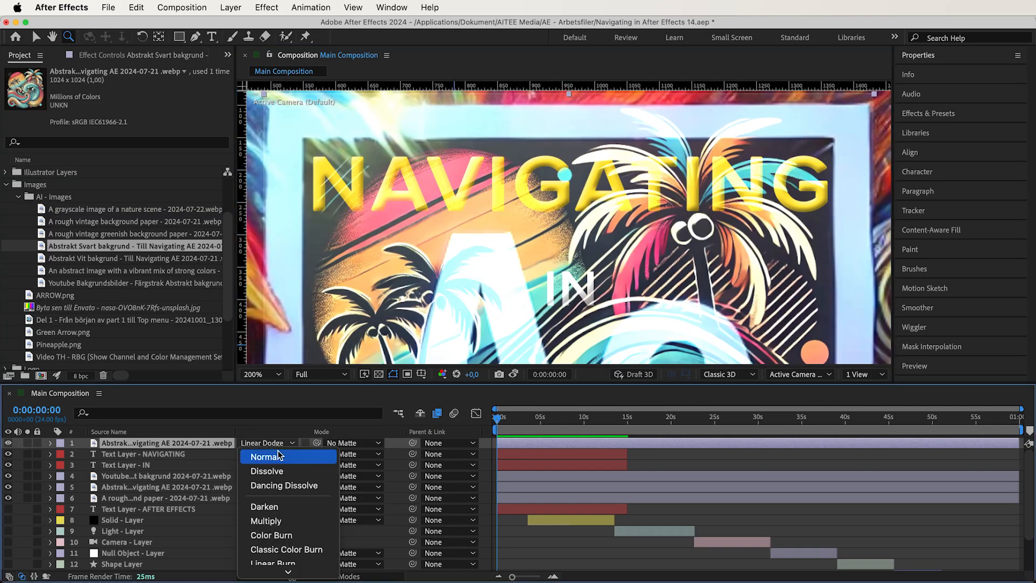
click(280, 518)
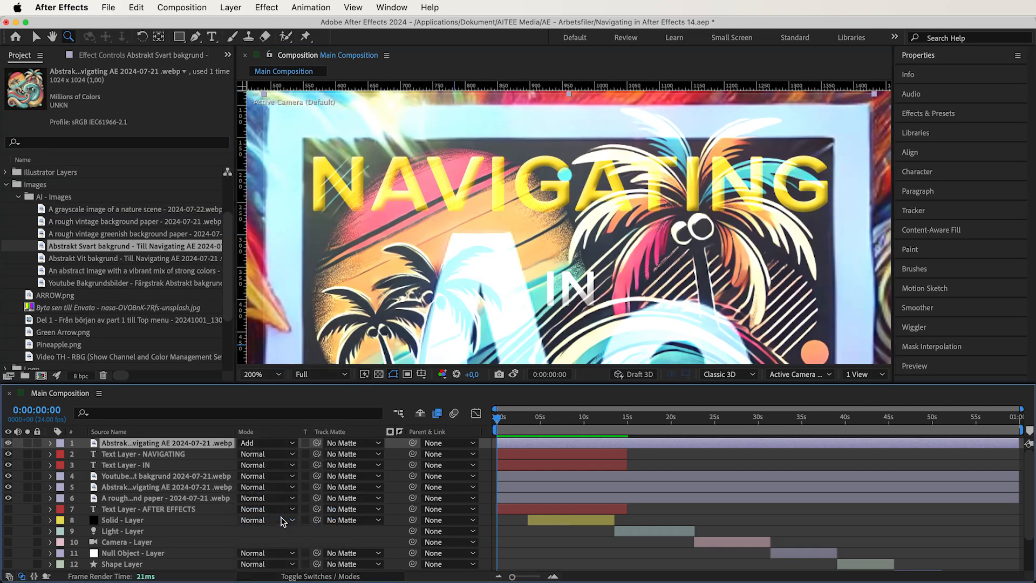
- Try Lighter Color as the blend mode of the Abstrakt Svart bakgrund layer and fit the composition in the view
click(280, 446)
click(300, 520)
click(269, 443)
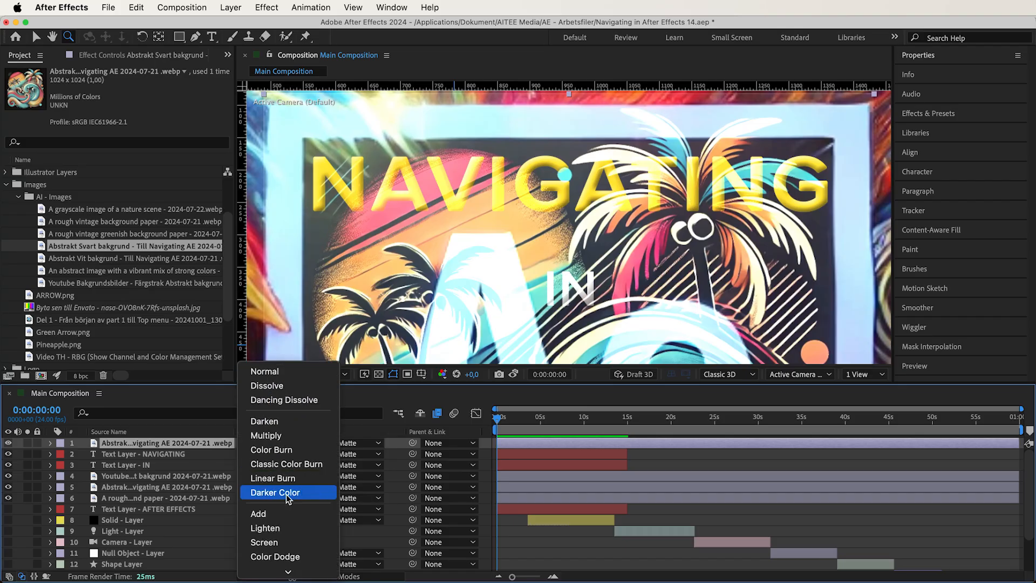
scroll(288, 499, down, 2)
click(306, 538)
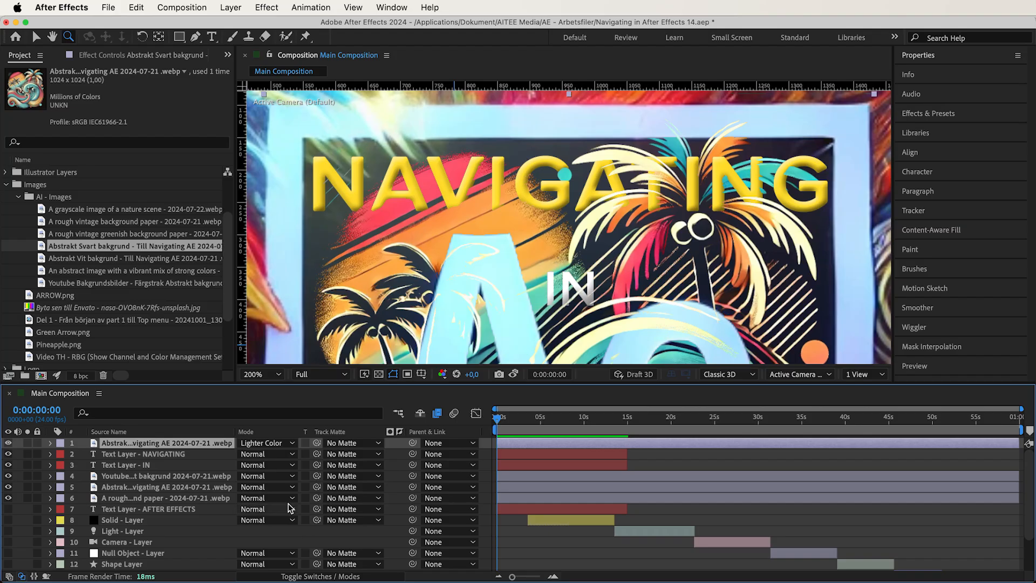
click(257, 374)
click(274, 156)
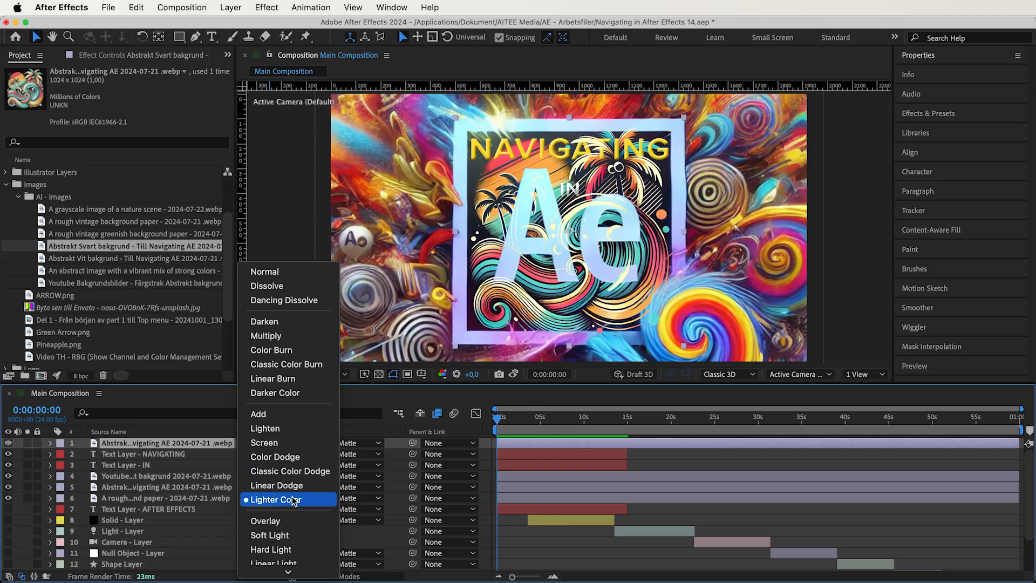
- Set Abstrakt Svart bakgrund to Overlay and hide it, and move Abstrakt Vit bakgrund above the text layers with Overlay as well
click(296, 521)
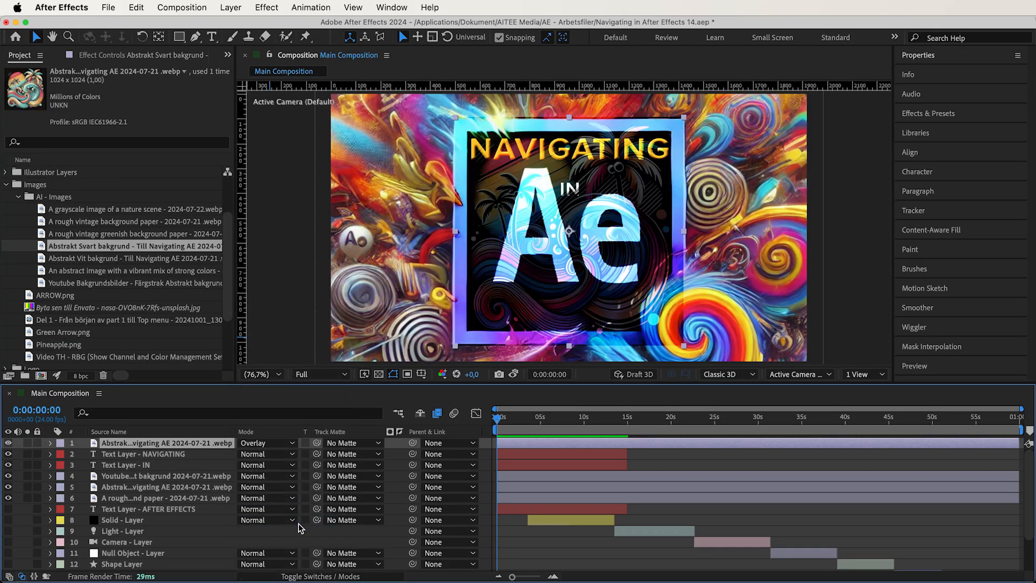
click(8, 443)
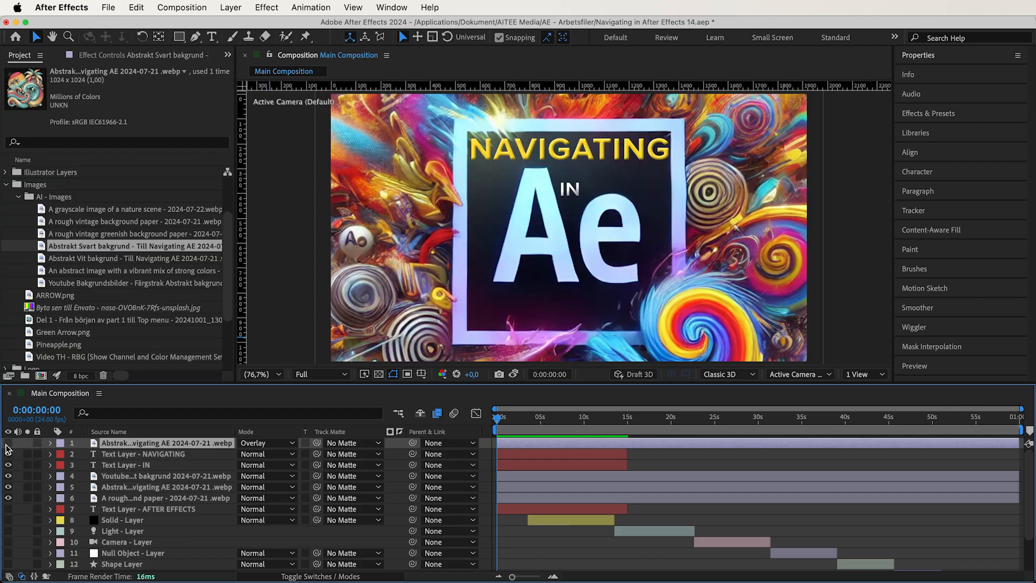
drag(151, 492, 225, 458)
click(263, 459)
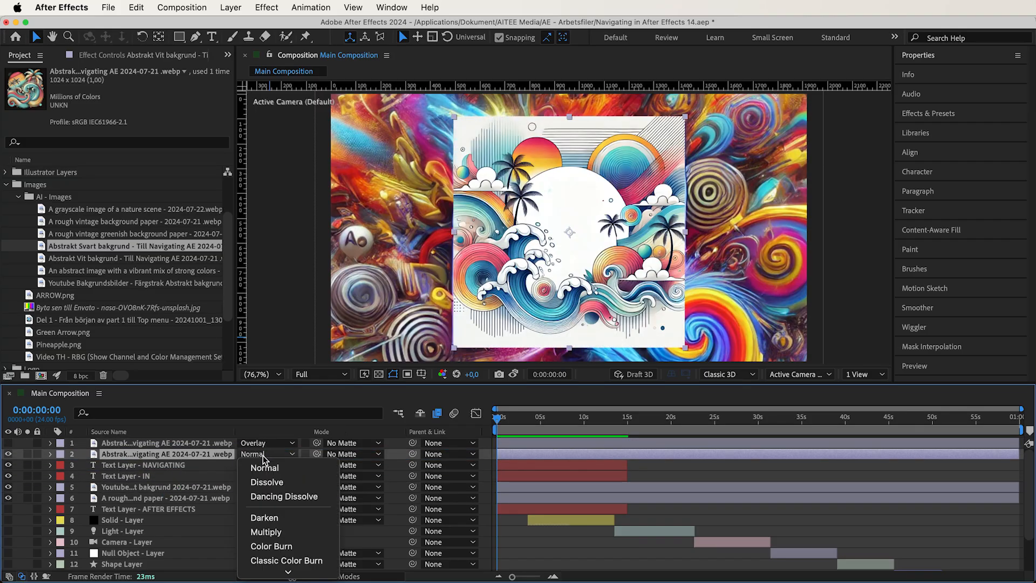
click(296, 489)
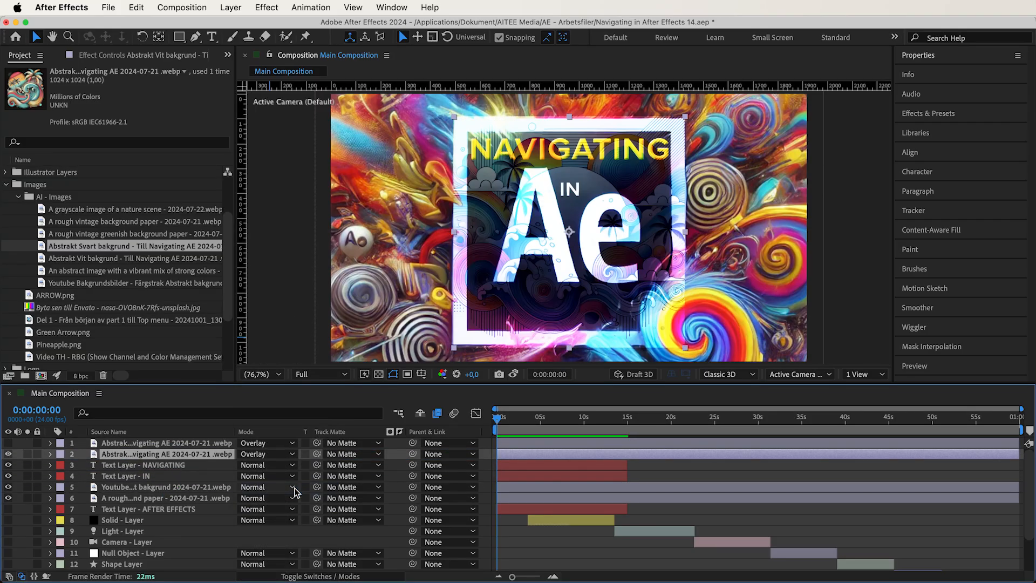
- Compare the Overlay blends of the two abstract background layers by toggling their visibility, at full view and at 200% zoom
click(8, 454)
click(8, 443)
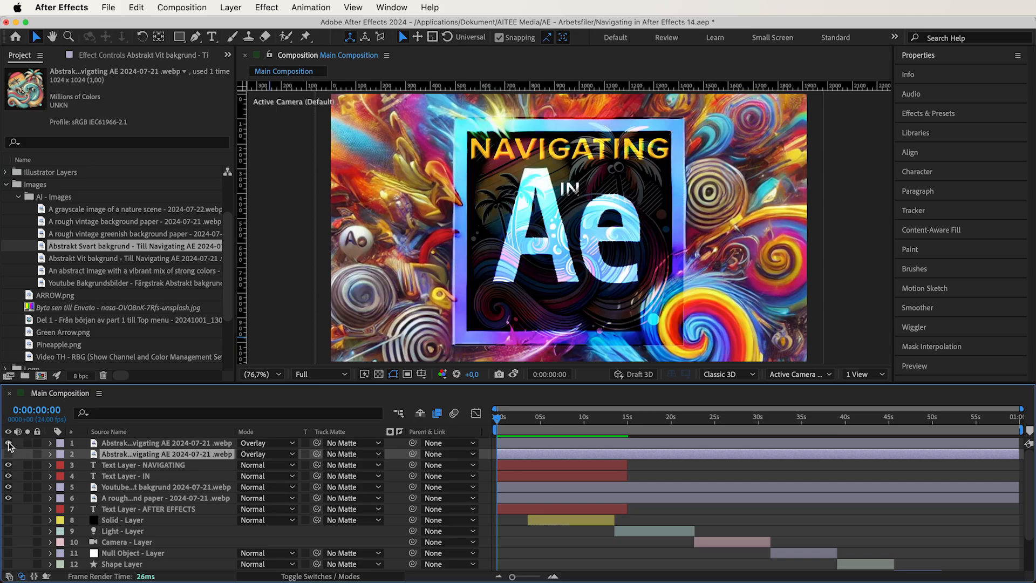
click(9, 443)
click(71, 36)
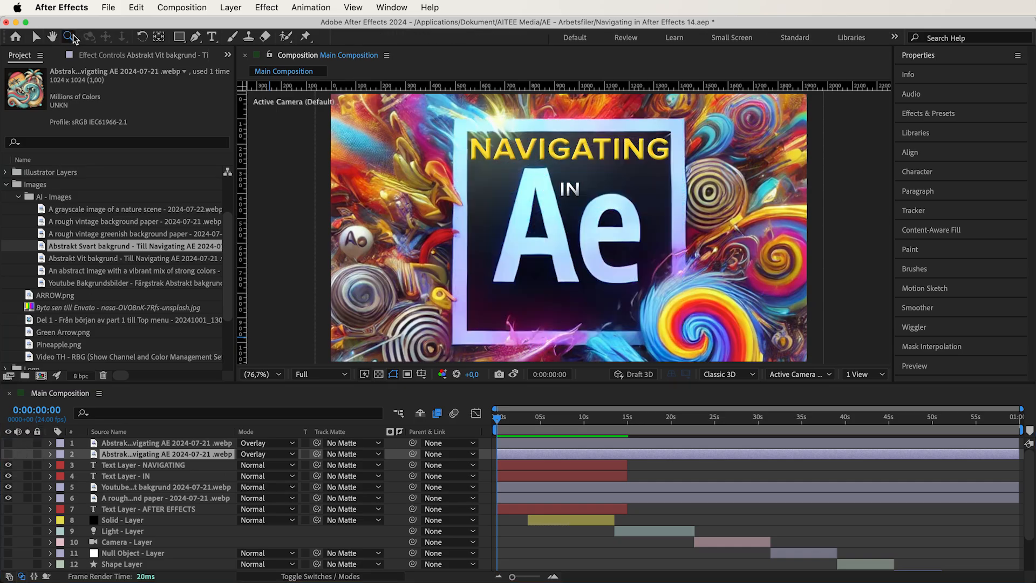
click(579, 153)
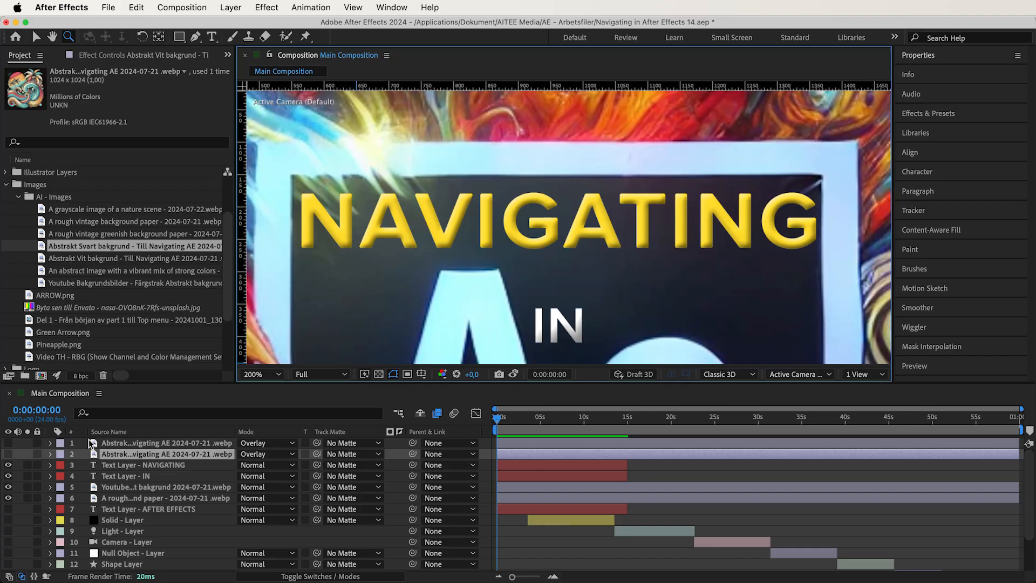
click(8, 445)
click(8, 445)
click(9, 454)
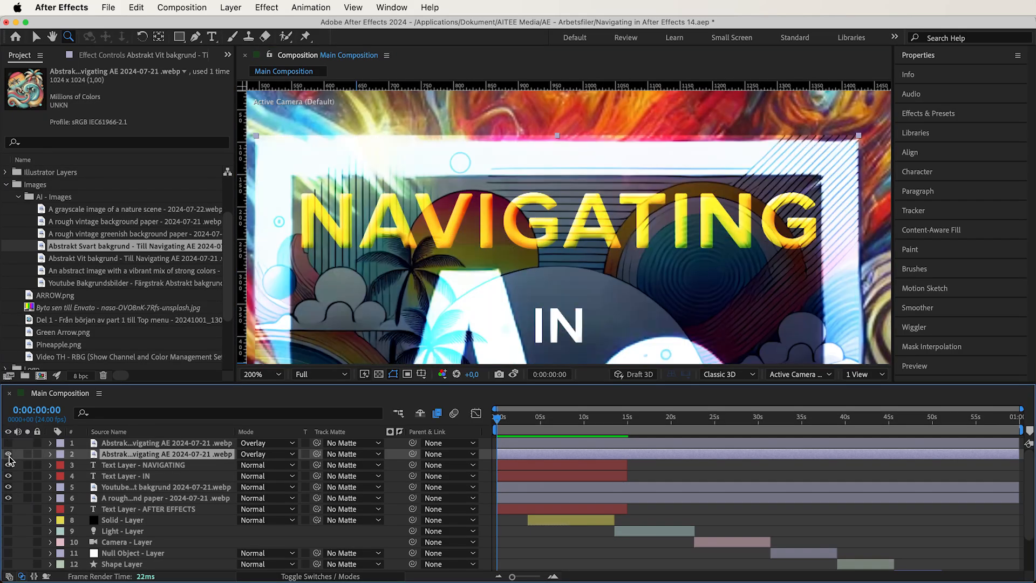
click(9, 455)
click(9, 455)
click(9, 455)
- Try Soft Light on the Abstrakt Vit bakgrund layer, toggling its visibility to judge the blend over the text
click(266, 455)
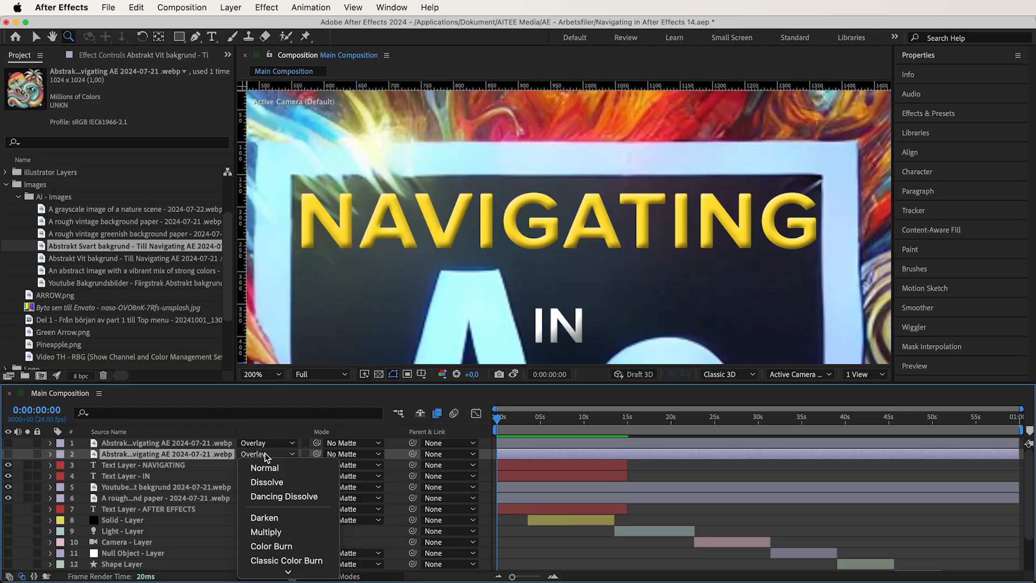
click(290, 520)
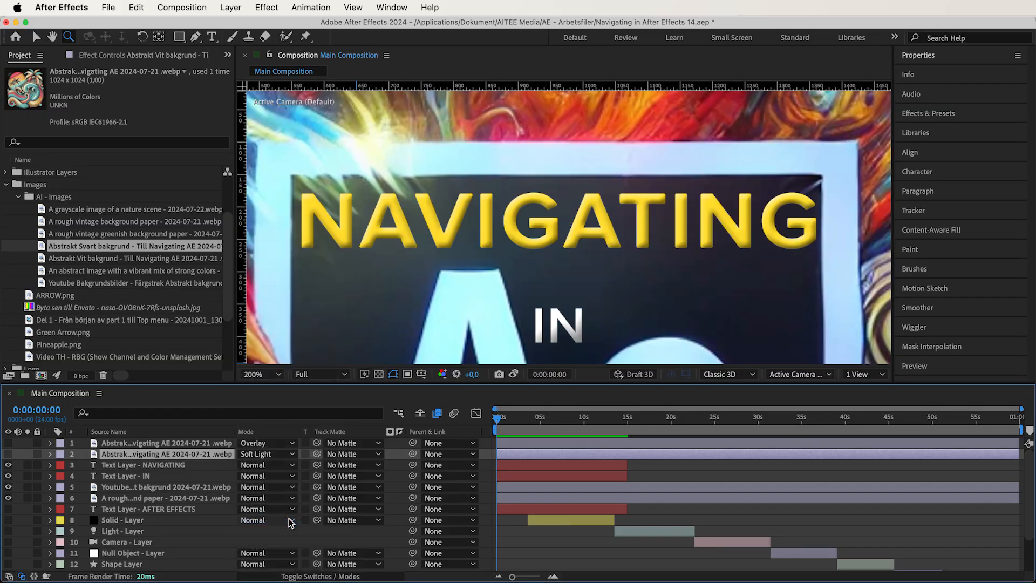
click(9, 455)
click(9, 455)
click(9, 454)
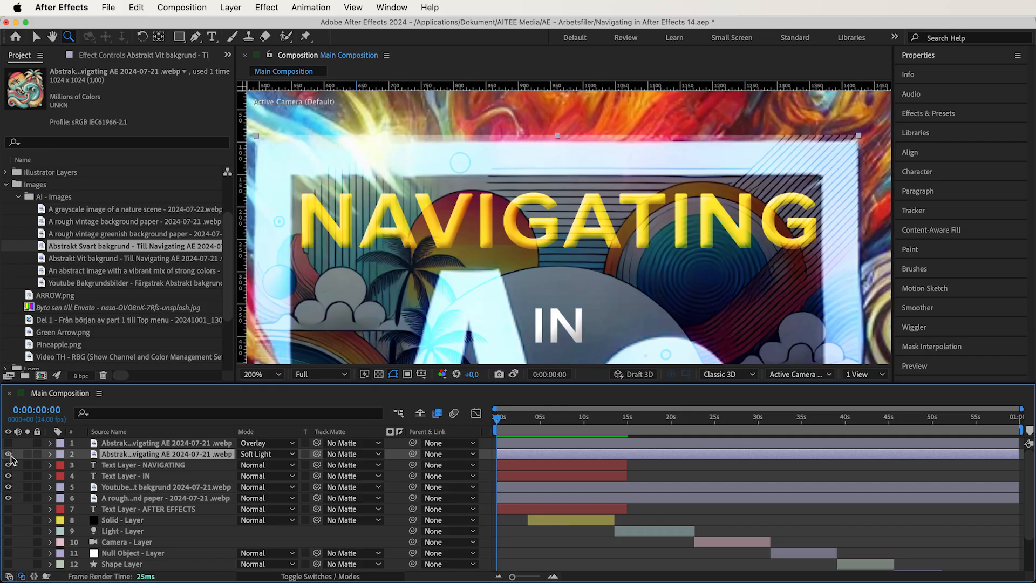
click(9, 455)
- Try Soft Light on the Abstrakt Svart bakgrund layer and compare it with Abstrakt Vit bakgrund by toggling their visibility
click(267, 443)
click(294, 534)
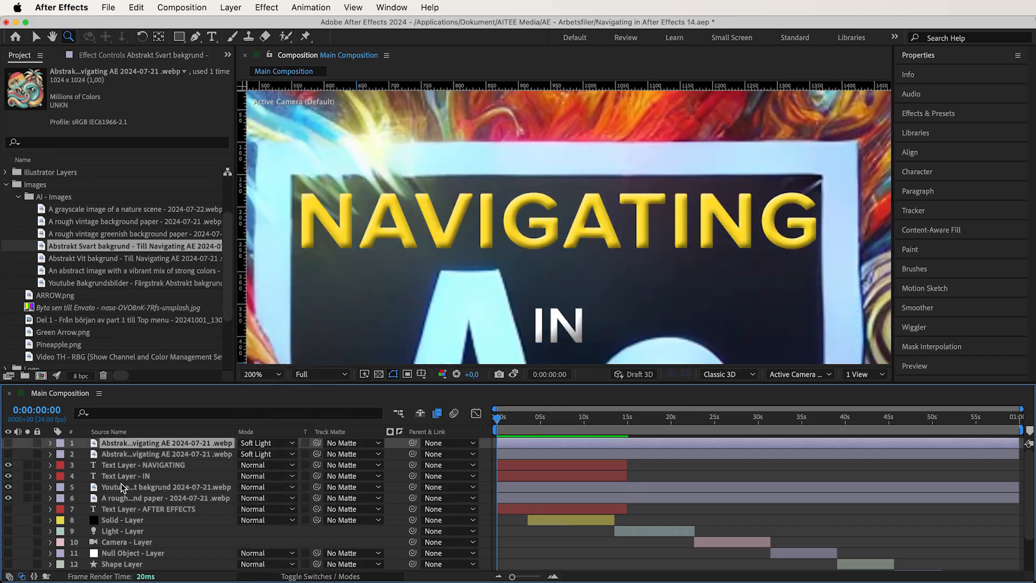
click(9, 444)
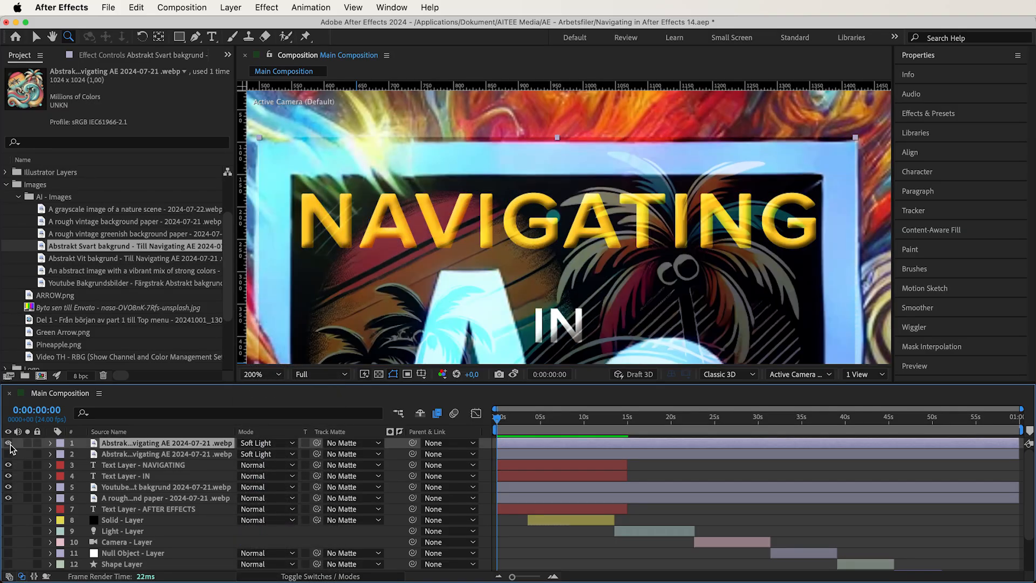
click(9, 444)
click(9, 455)
click(9, 455)
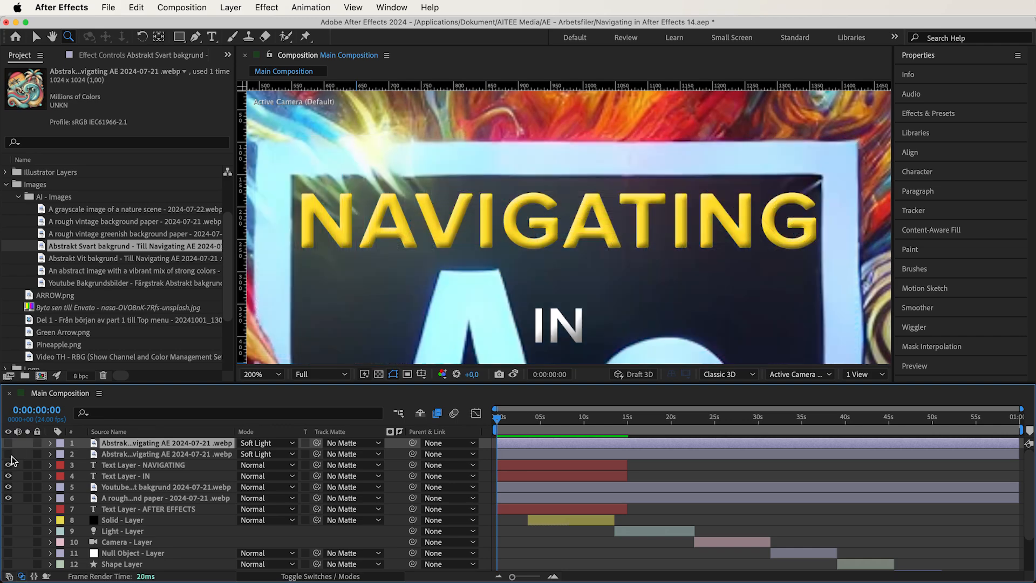
click(8, 443)
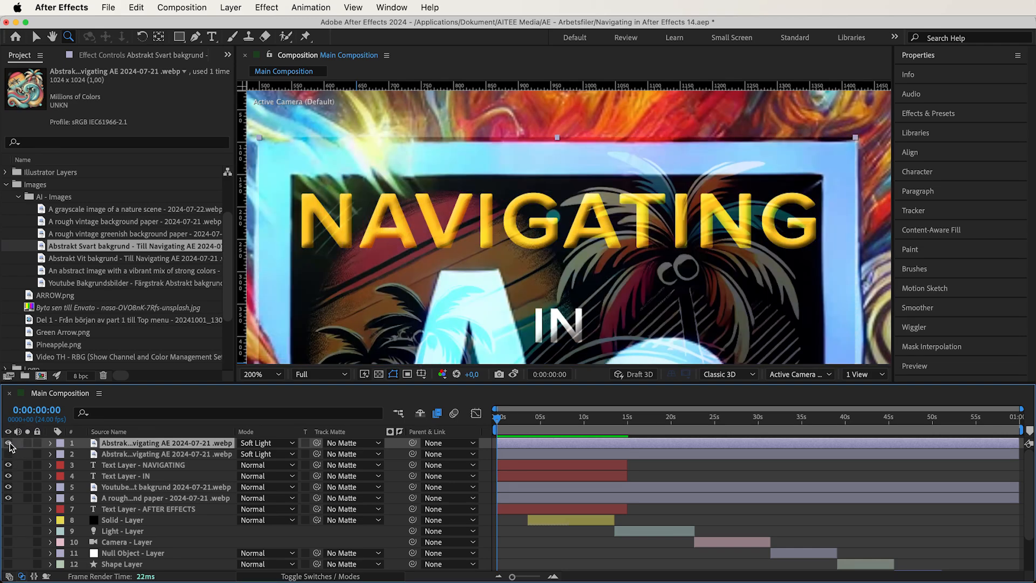
- Fit the composition in the view and compare both Soft Light layers by switching their visibility
click(263, 374)
click(277, 144)
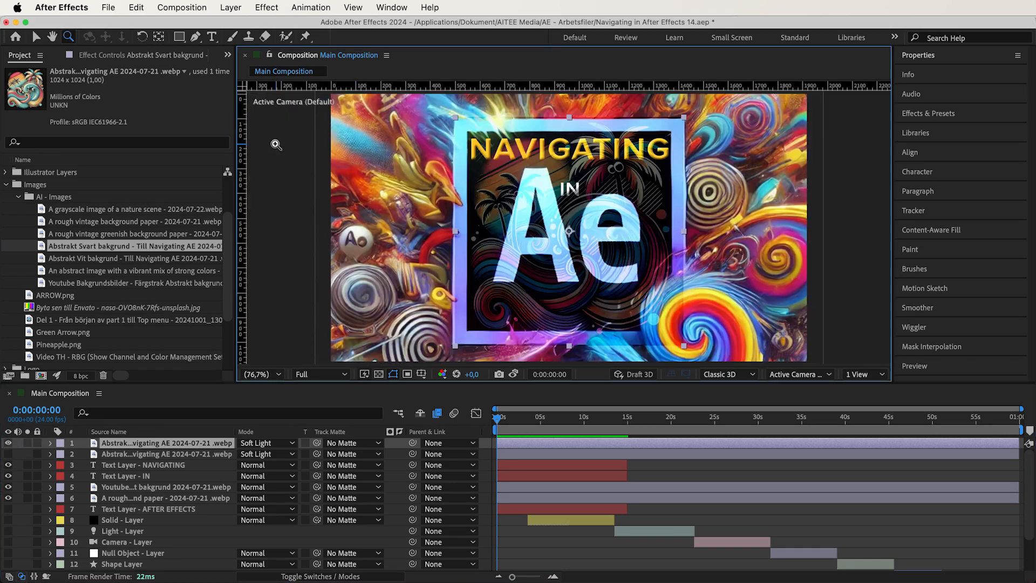
click(8, 444)
click(7, 452)
click(7, 452)
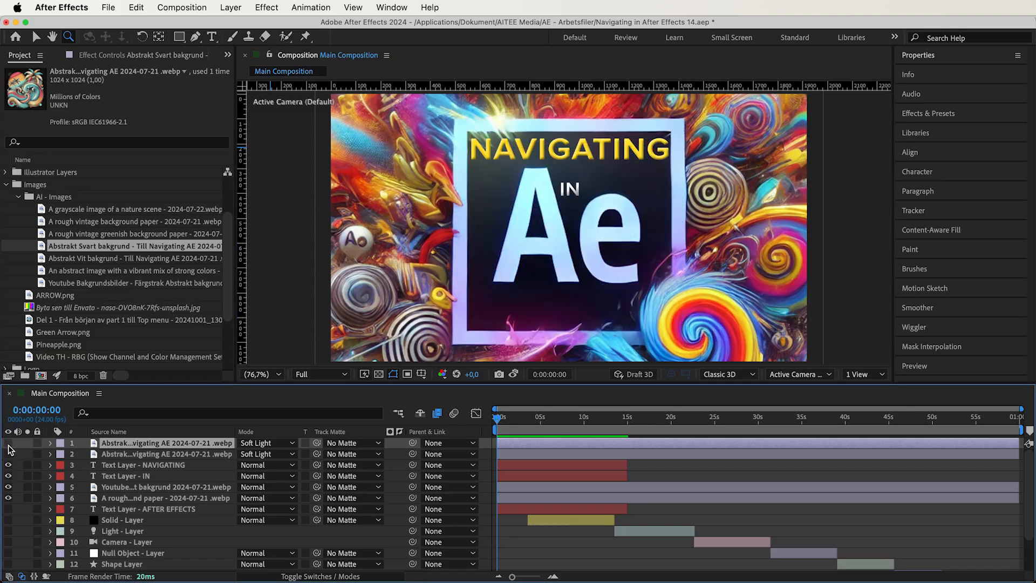
click(8, 443)
- Try Hard Light on both the Abstrakt Svart bakgrund and Abstrakt Vit bakgrund layers
click(275, 443)
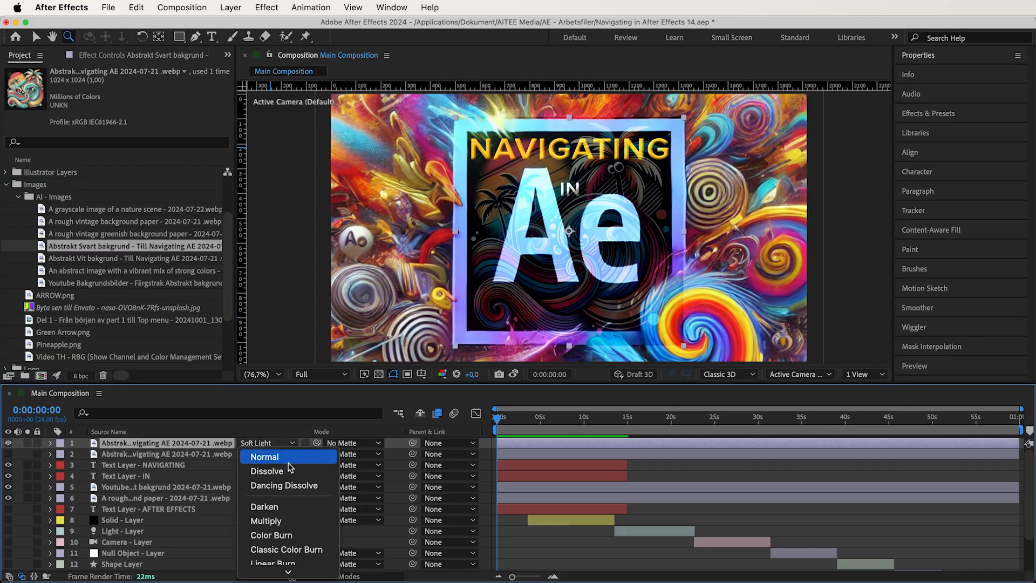
scroll(296, 486, down, 5)
click(298, 492)
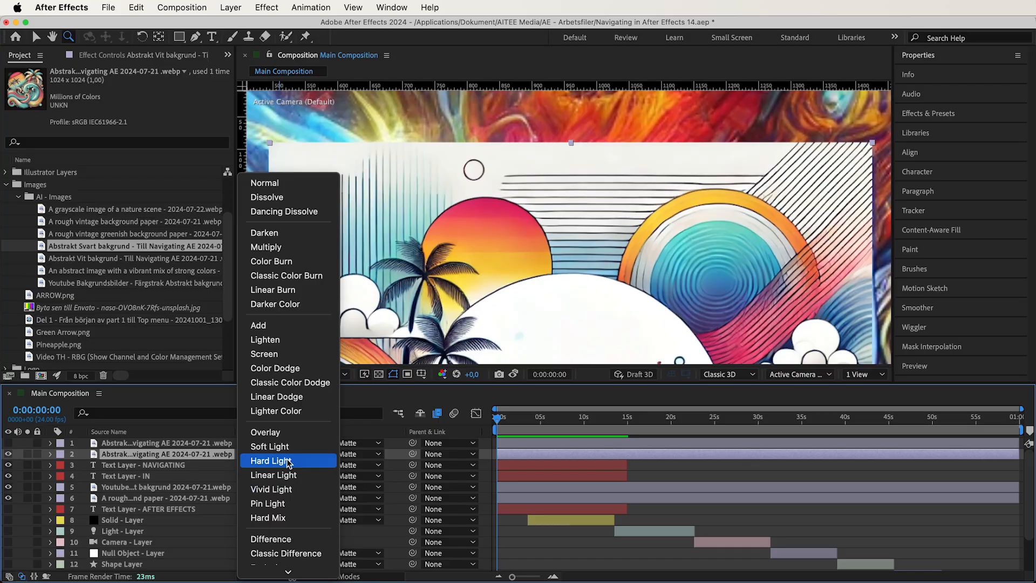
click(289, 461)
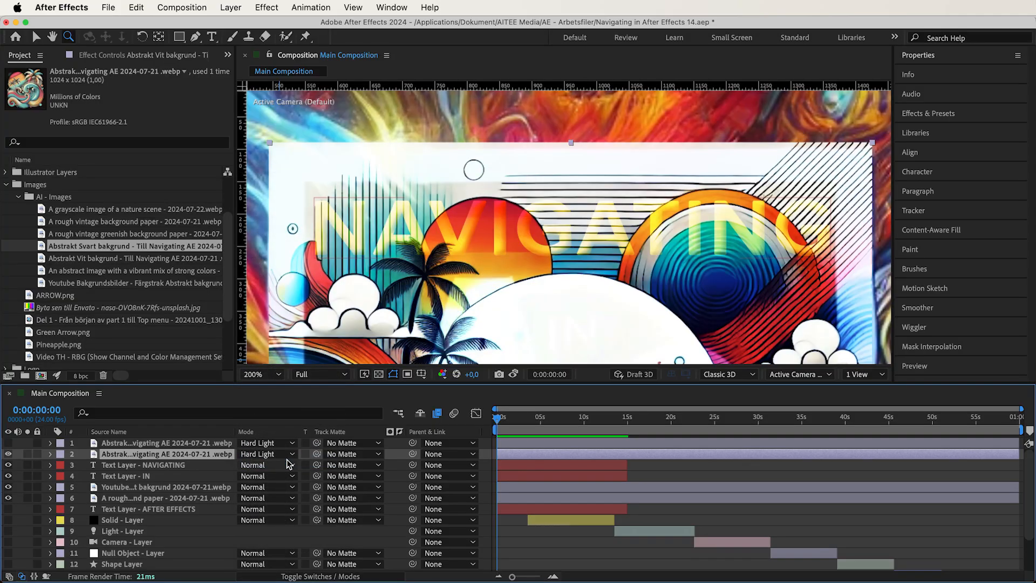
- Compare the Hard Light blends at 200% zoom by toggling the visibility of the two abstract background layers
click(8, 454)
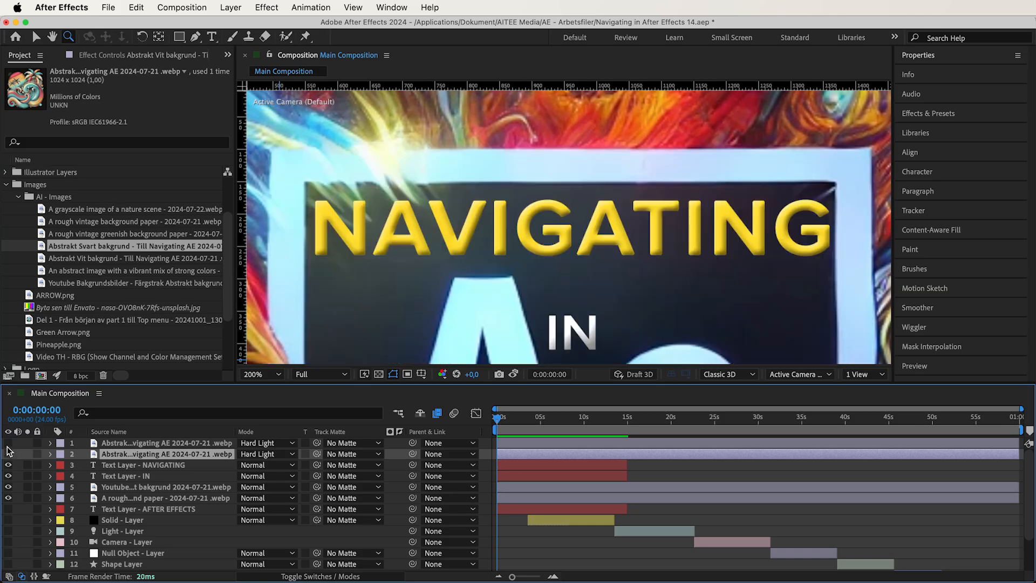
click(8, 443)
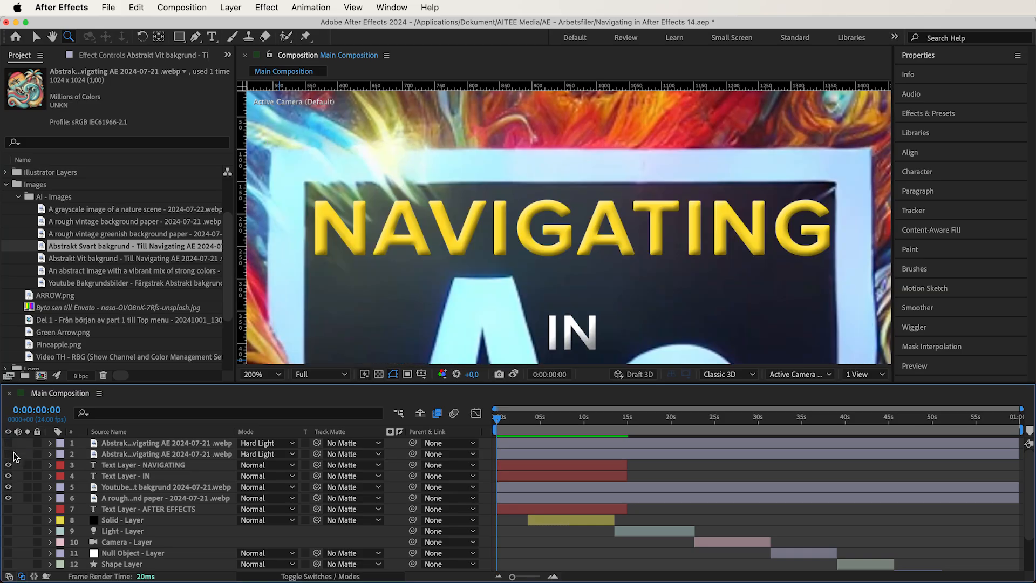
click(8, 454)
click(9, 454)
click(9, 453)
- Set both abstract background layers to Linear Light, and compare them by hiding Abstrakt Vit bakgrund and toggling Abstrakt Svart bakgrund
click(264, 454)
scroll(275, 501, down, 3)
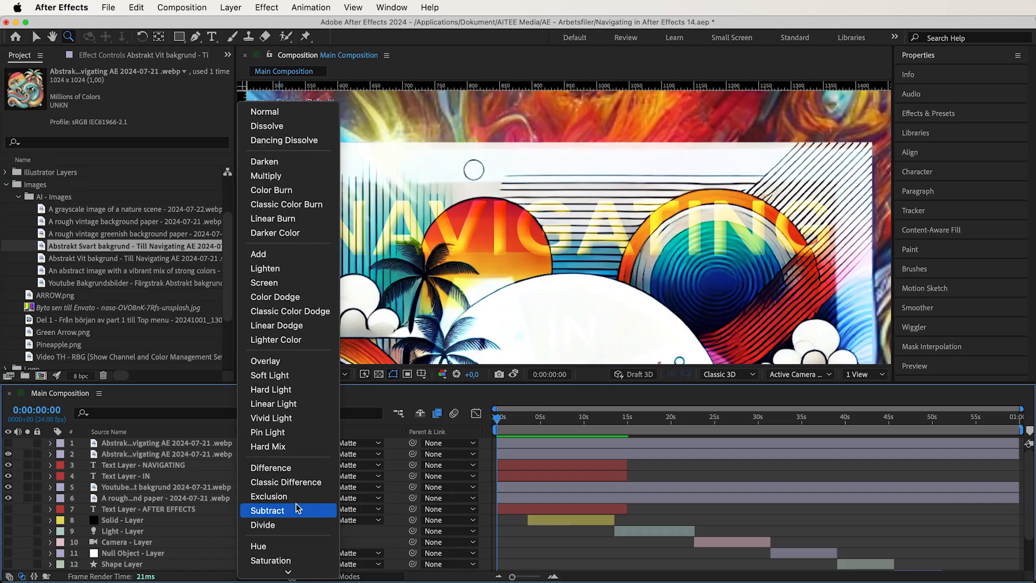
click(283, 404)
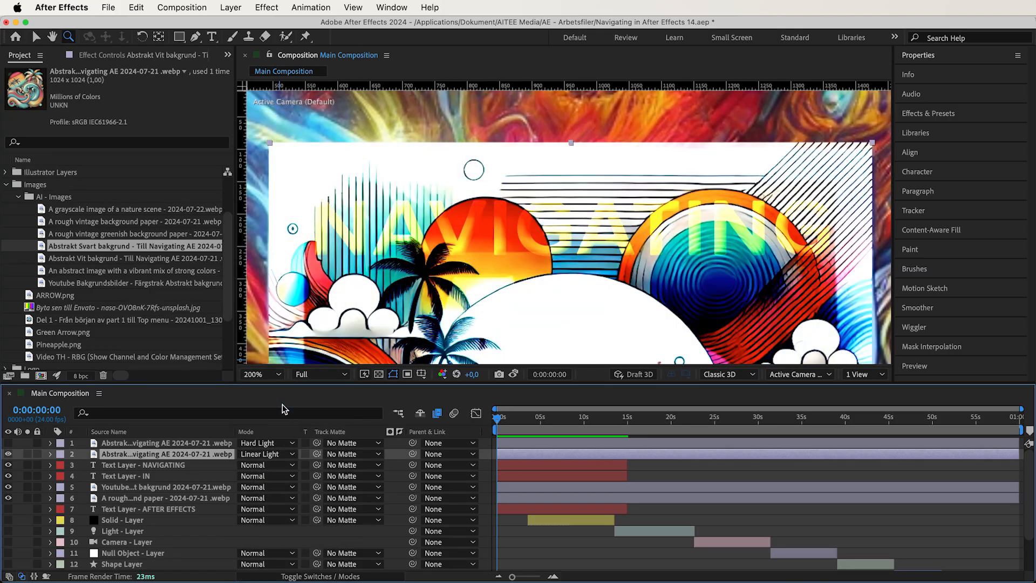
click(273, 446)
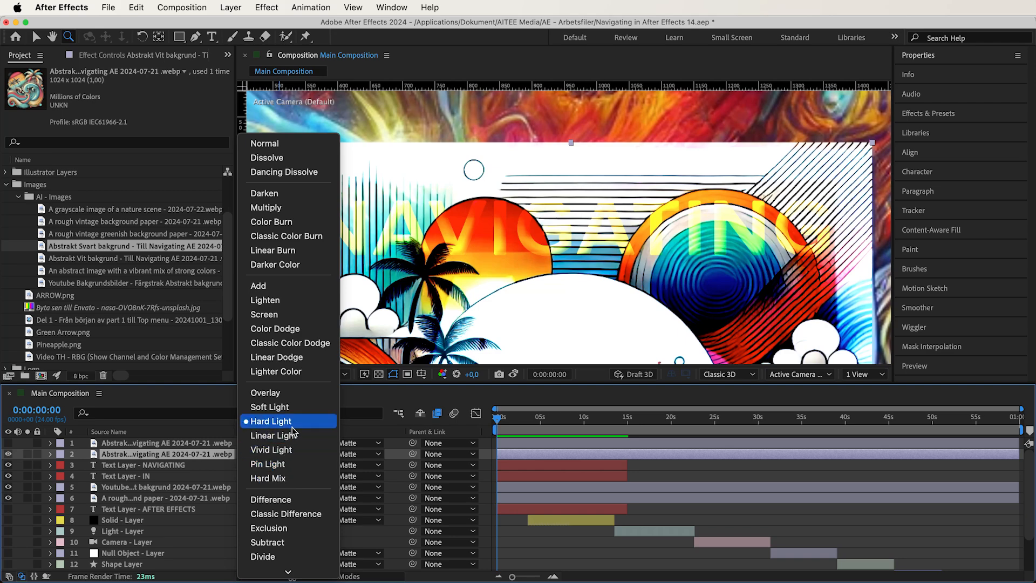
click(283, 435)
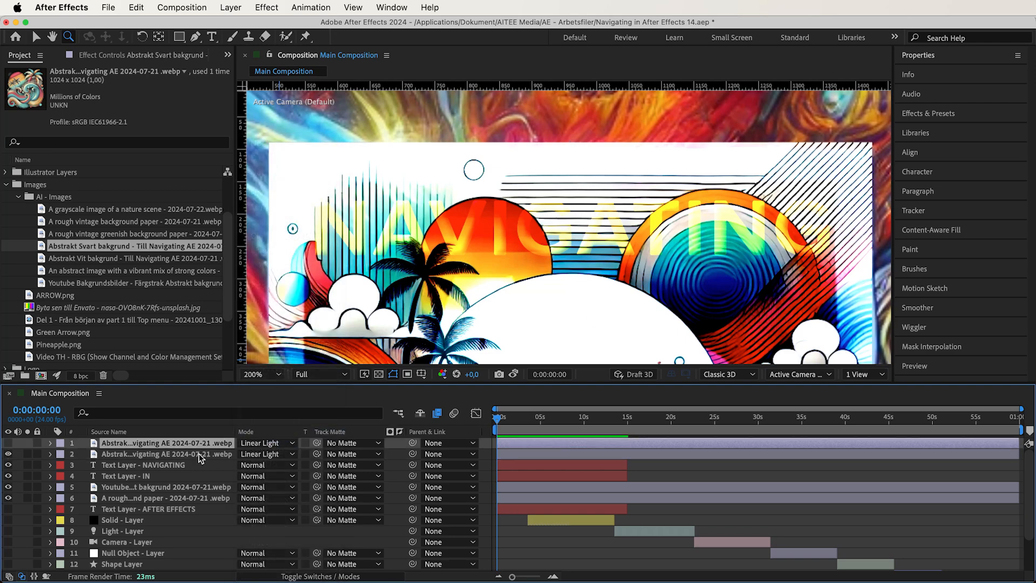
click(9, 454)
click(8, 443)
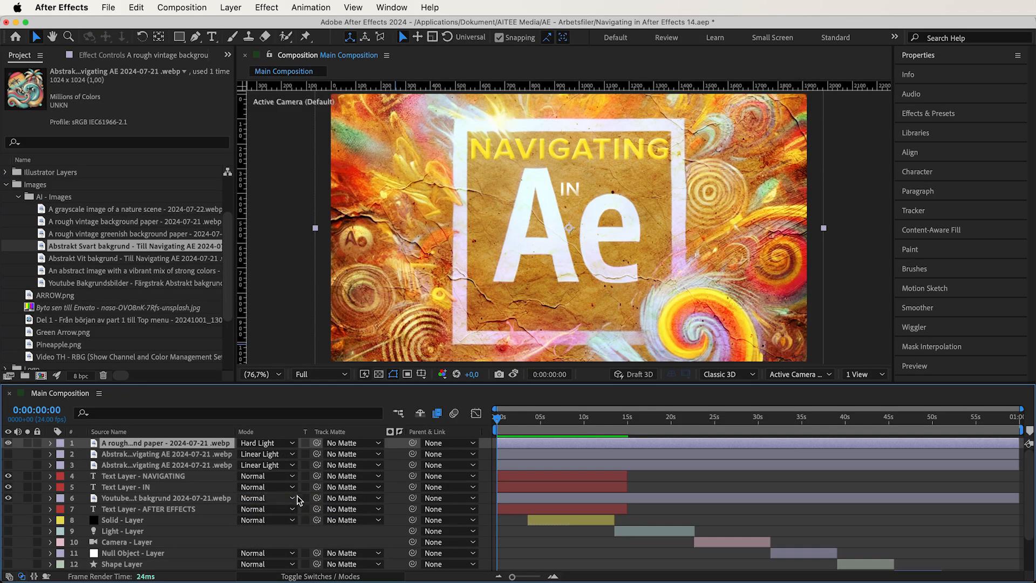
- Set the rough vintage background paper layer at the top of the stack to Vivid Light and hide it
click(270, 443)
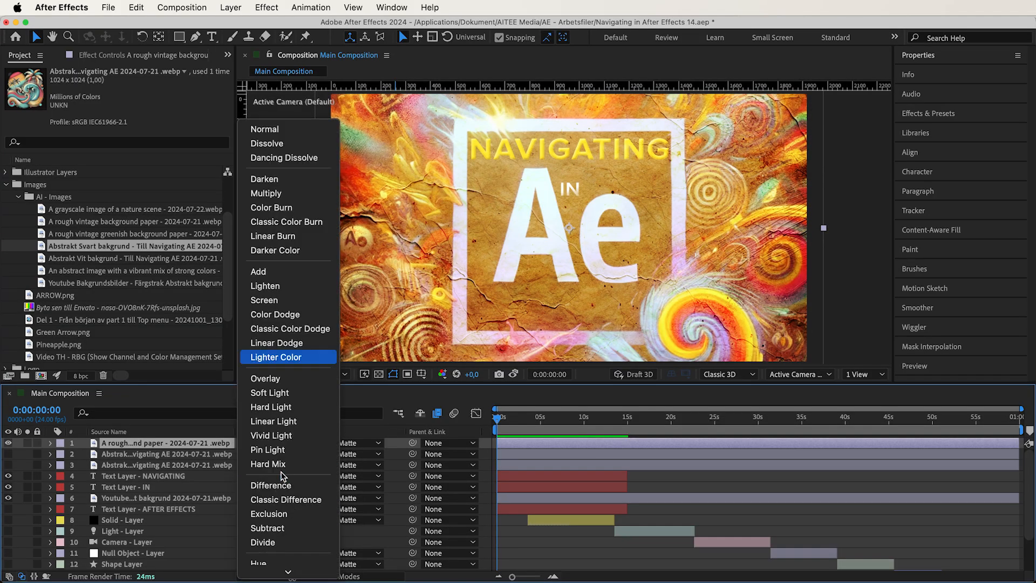
click(274, 436)
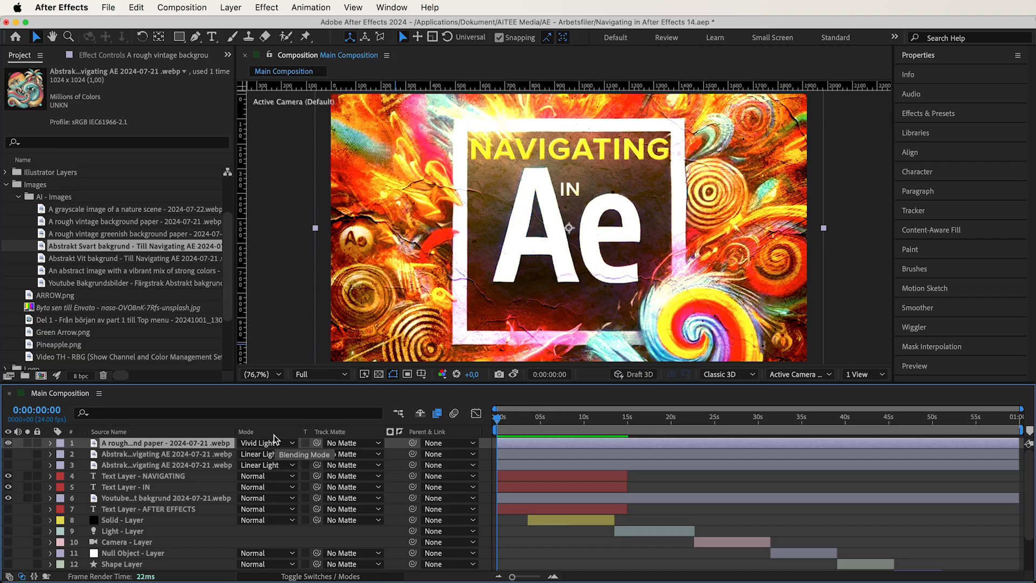
click(8, 443)
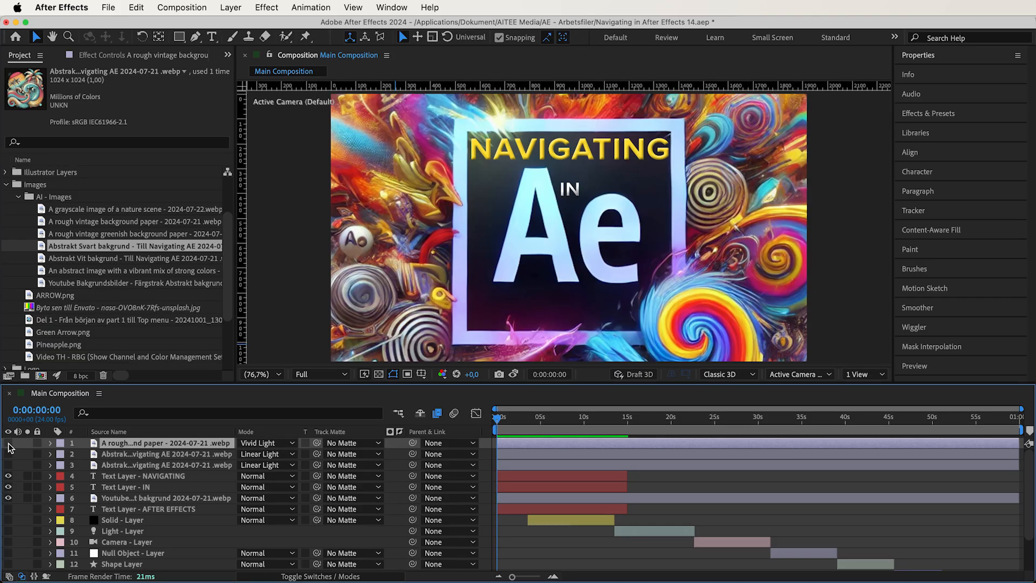
- Add the rough vintage greenish background paper image above all layers and scale it to 200%
drag(108, 234, 313, 449)
key(s)
click(258, 453)
text(200)
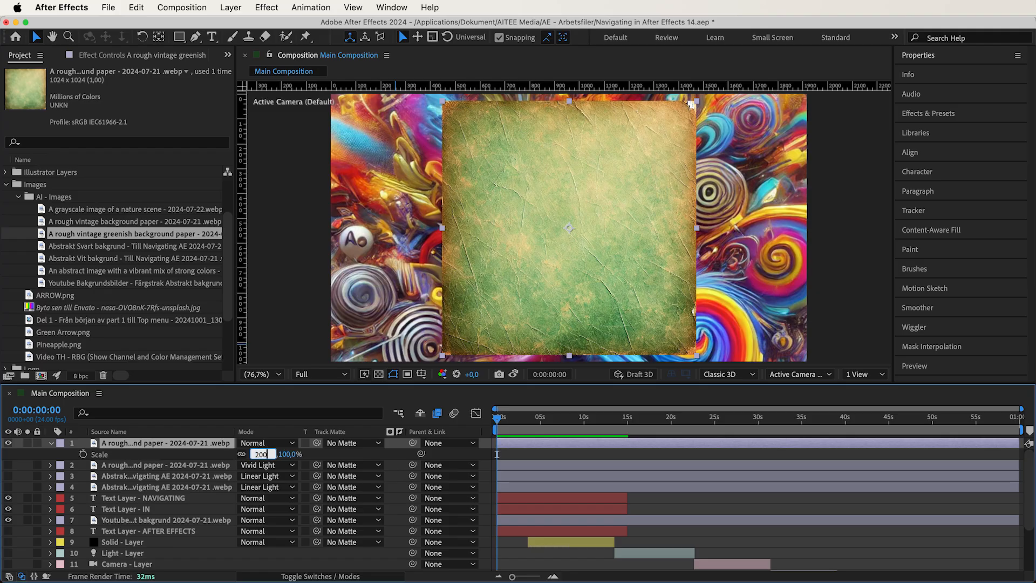
key(Return)
- Try Linear Light and Vivid Light on the greenish background paper layer, and hide that layer
click(267, 443)
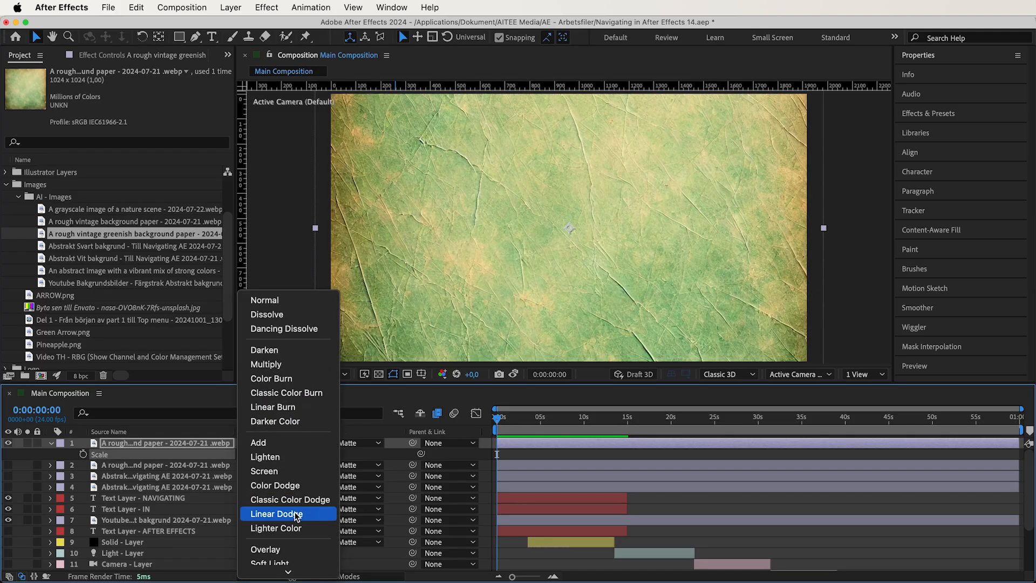
click(293, 465)
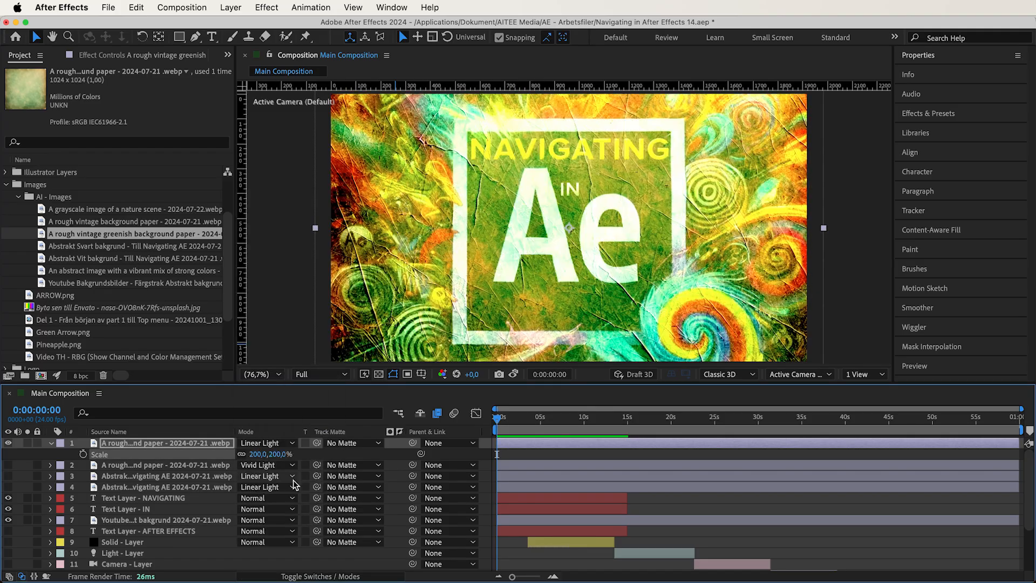
click(275, 444)
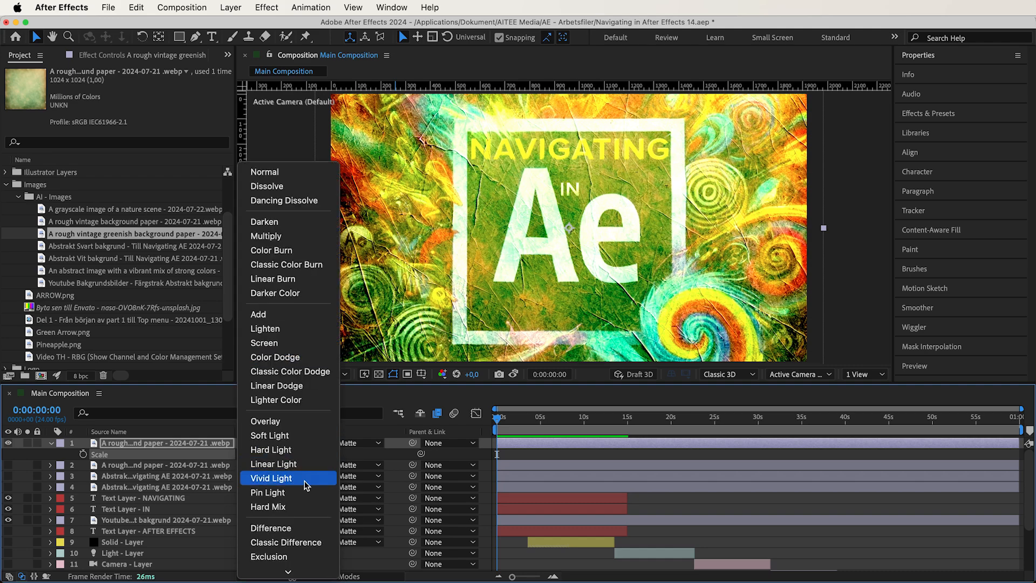
click(303, 482)
click(8, 442)
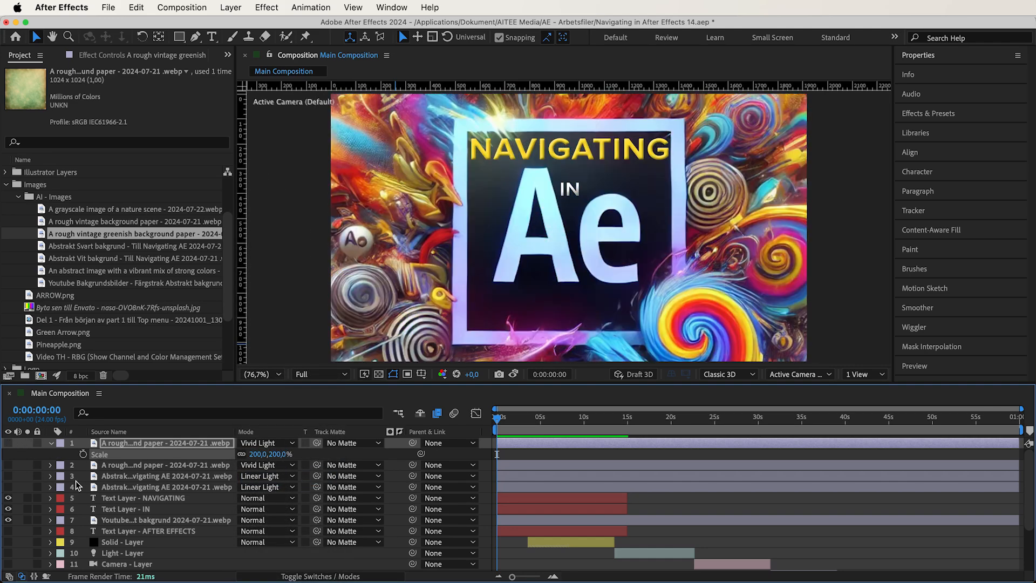
- Set the NAVIGATING text layer's blending mode to Vivid Light and inspect the text at 200% zoom
click(127, 498)
click(251, 498)
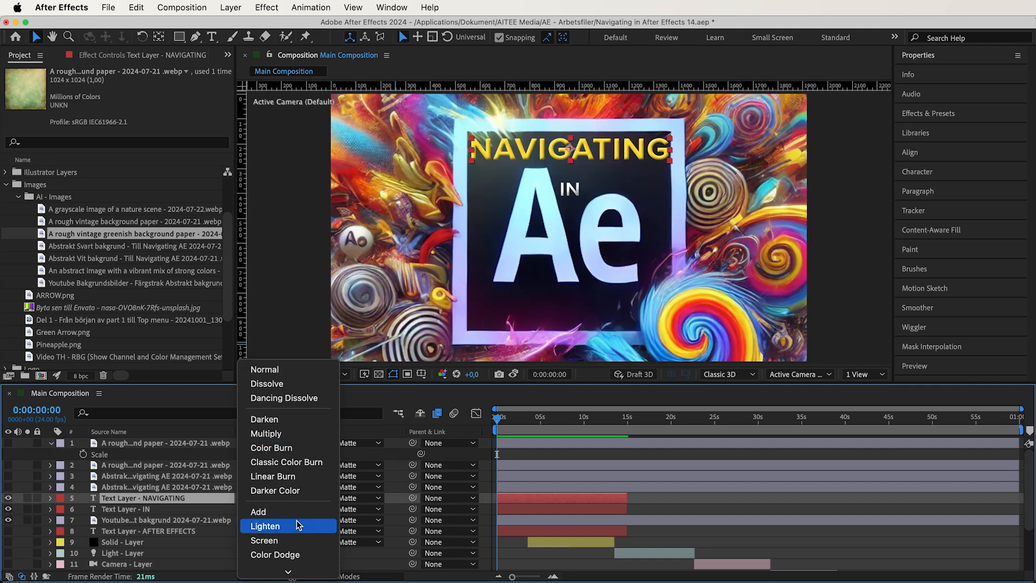
click(311, 548)
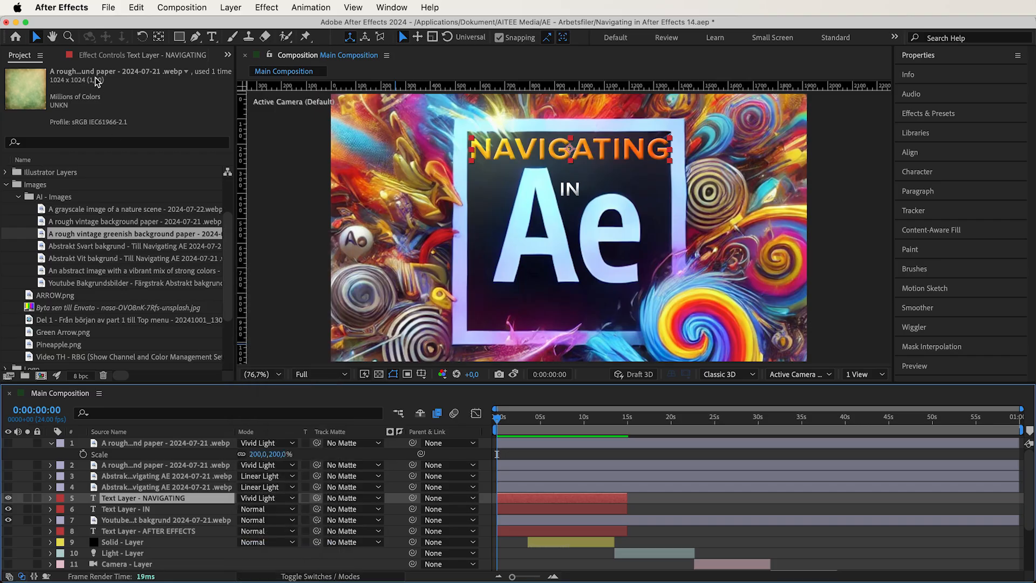
key(z)
click(572, 152)
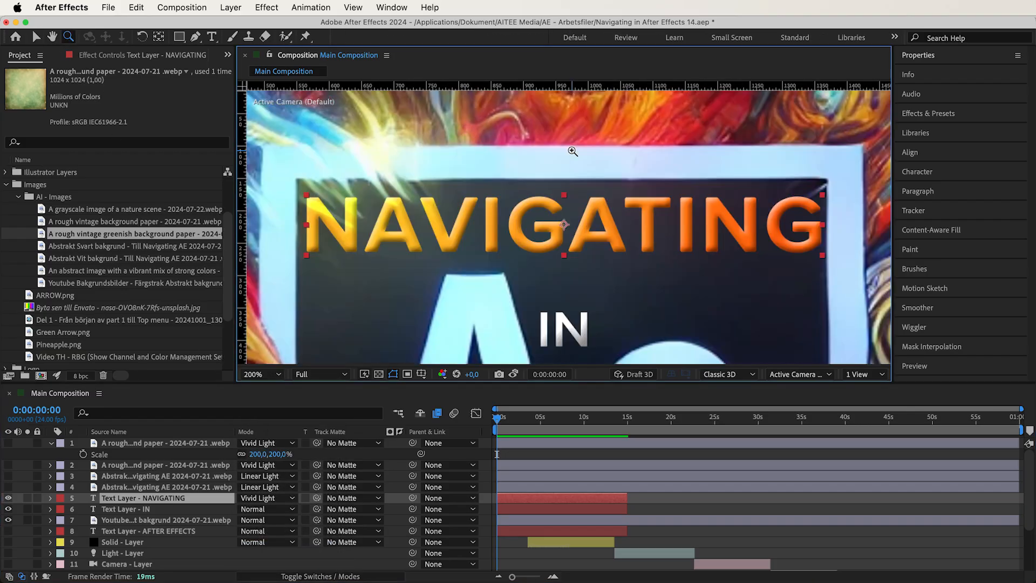
- Try Linear Light and Hard Light on the NAVIGATING text layer, and return its blending mode to Normal
click(293, 500)
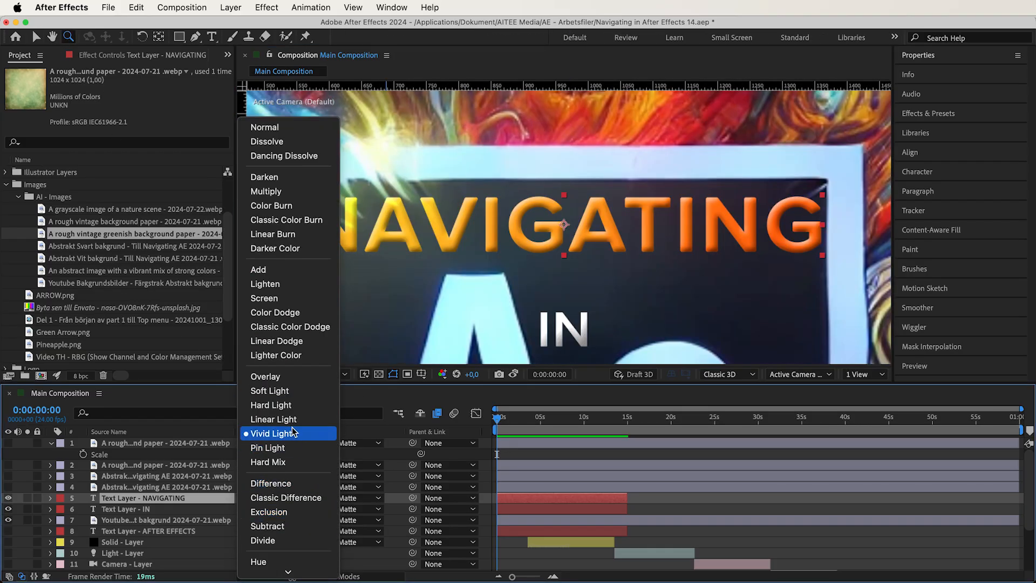
click(292, 420)
click(290, 499)
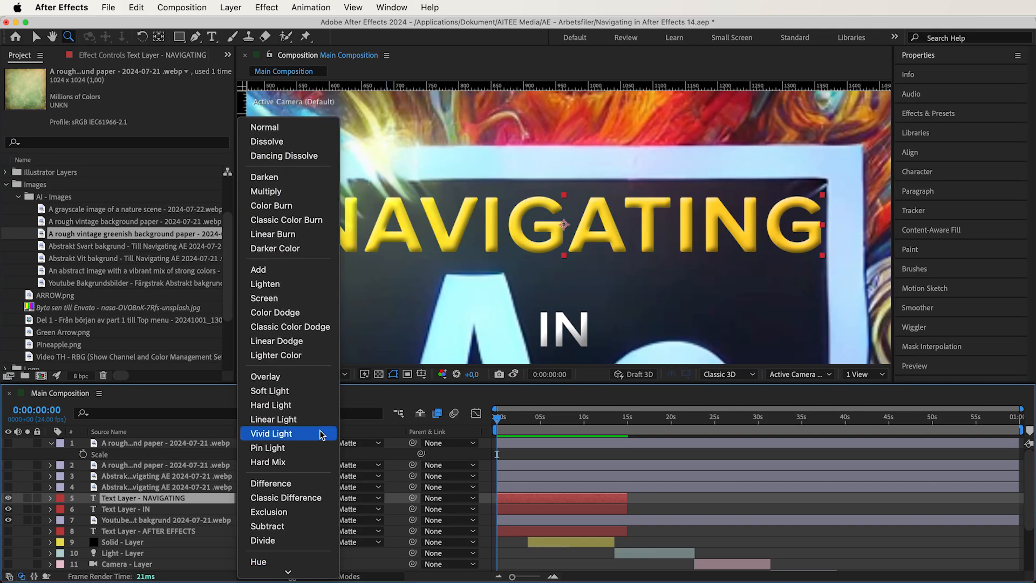
click(317, 405)
click(275, 505)
click(270, 510)
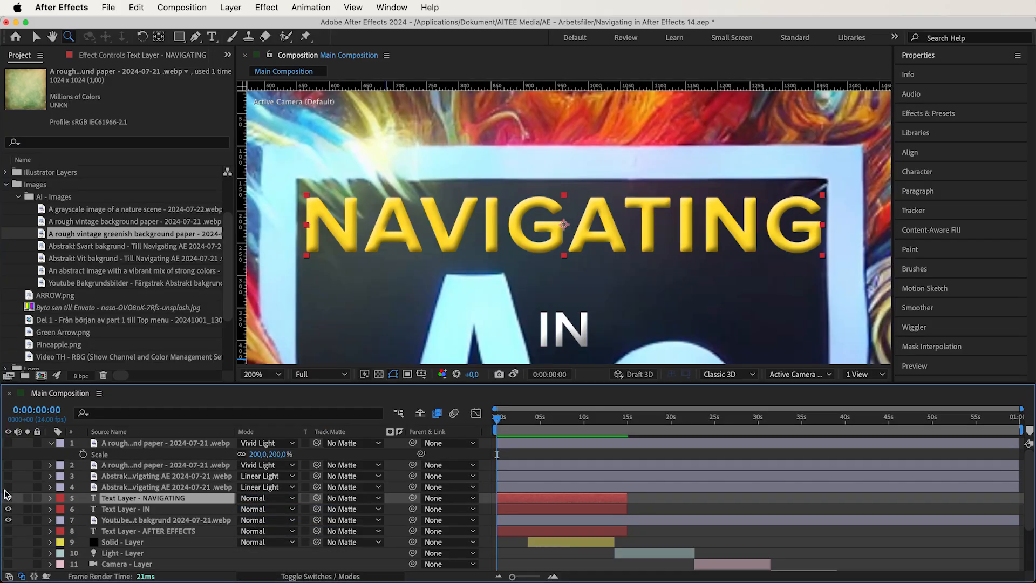
- Show the Abstrakt Svart bakgrund layer, set it to Vivid Light, and view the whole composition
click(8, 486)
click(7, 488)
click(8, 476)
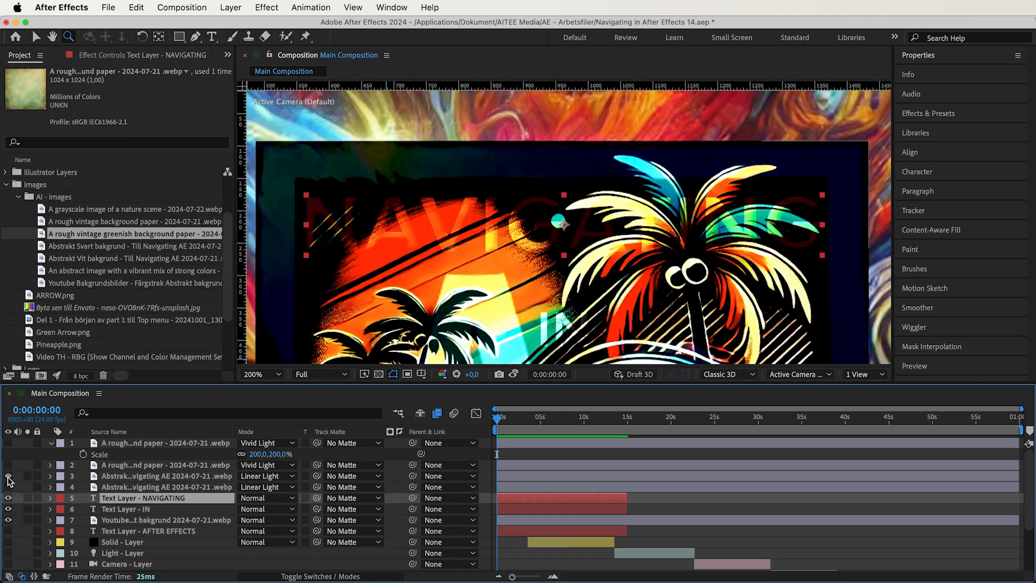
click(272, 476)
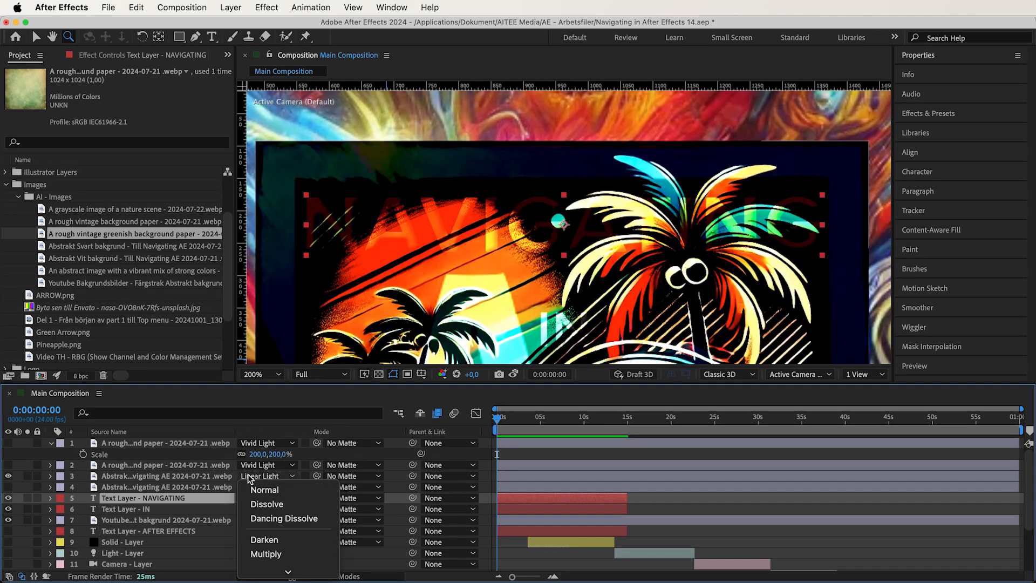
click(274, 492)
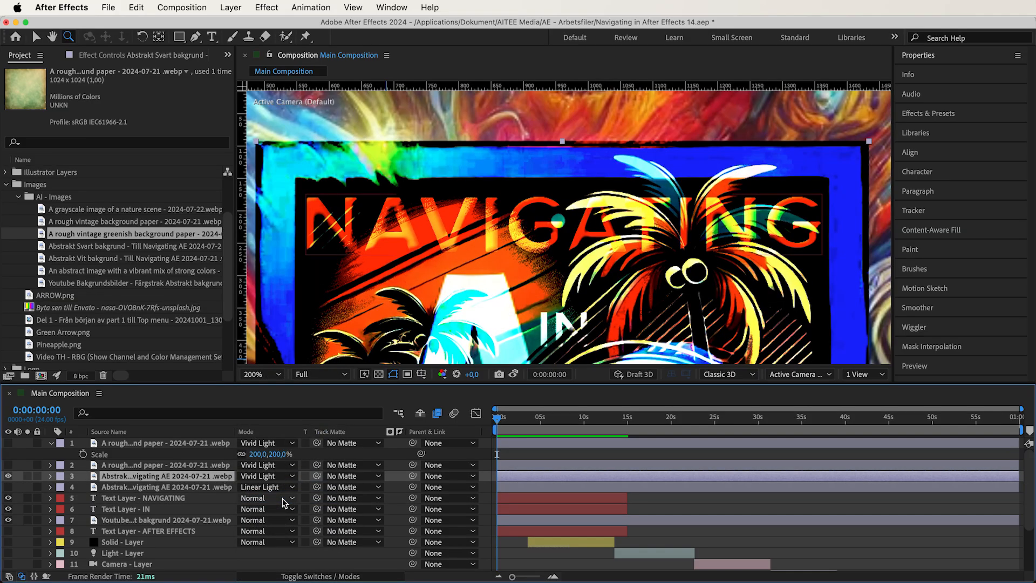
click(261, 375)
click(279, 145)
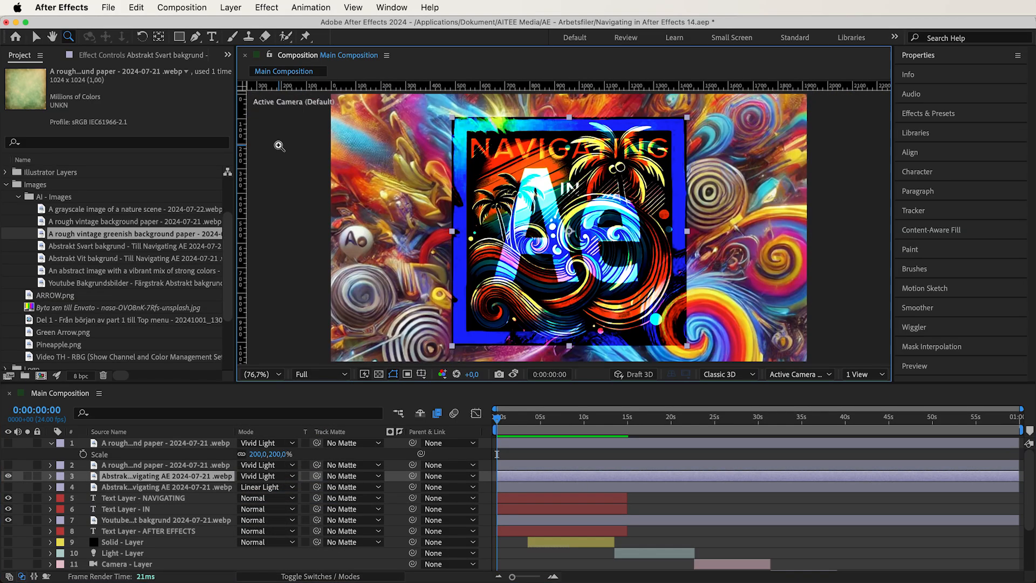
- Hide Abstrakt Svart bakgrund, preview Abstrakt Vit bakgrund in Vivid Light, and hide it as well
click(8, 476)
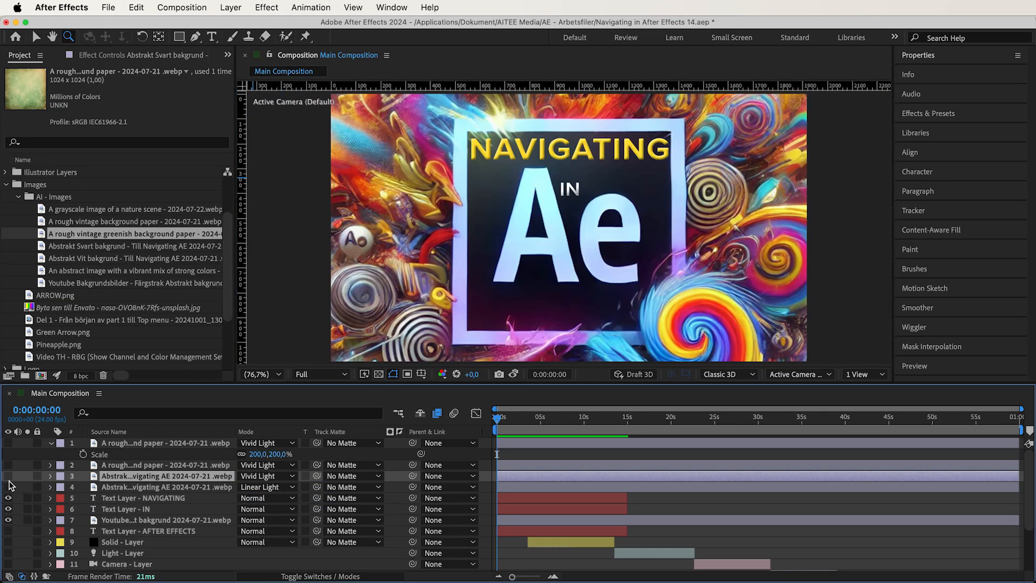
click(8, 487)
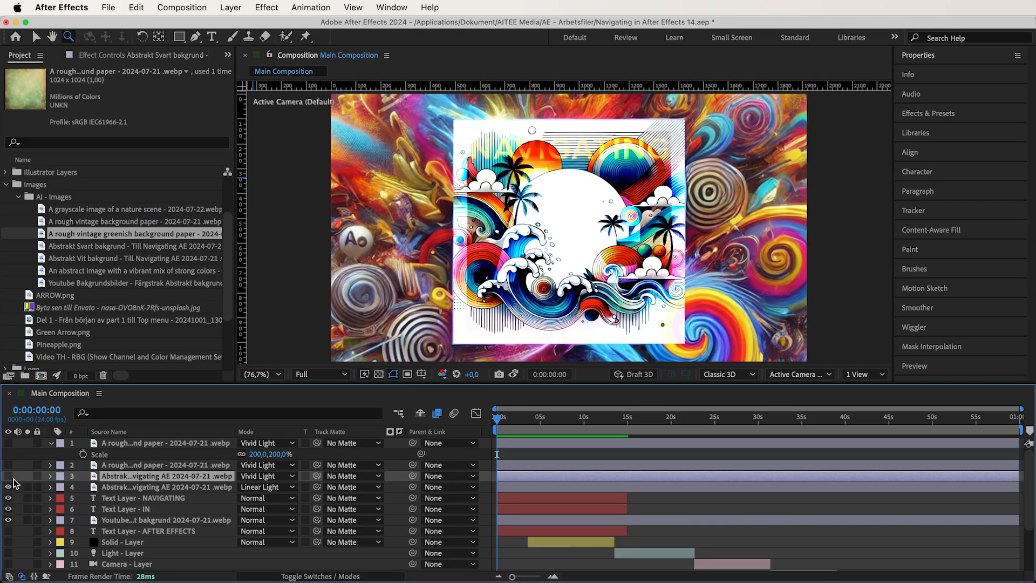
click(241, 488)
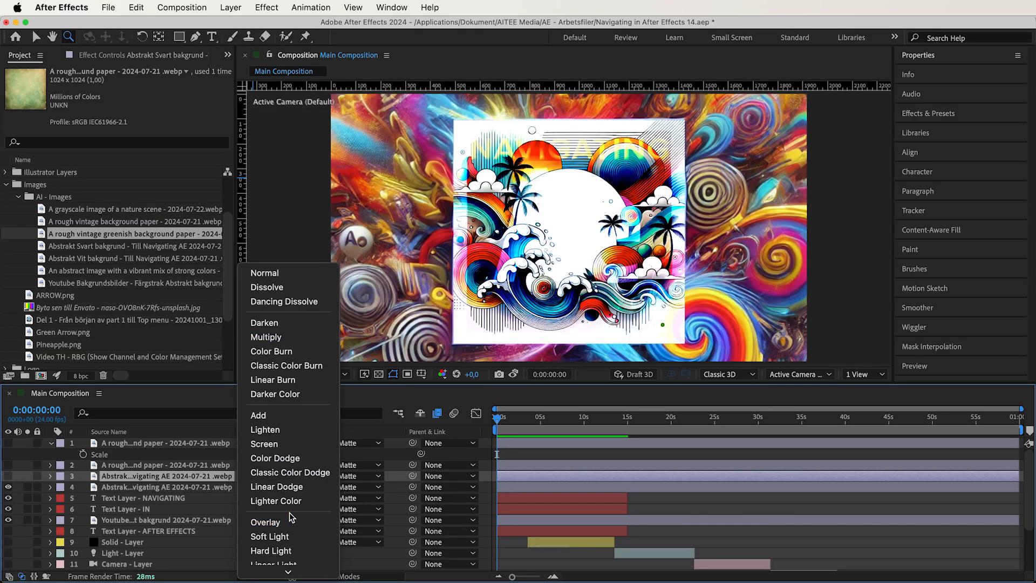
click(283, 452)
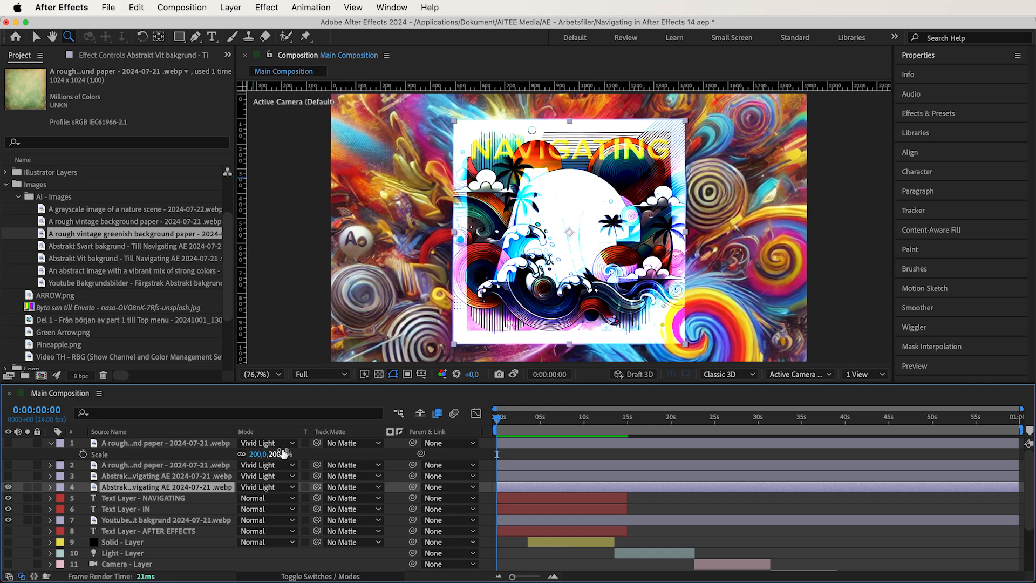
click(8, 486)
- Show Abstrakt Svart bakgrund and toggle the two vintage paper layers over it, leaving only the greenish paper shown
click(8, 476)
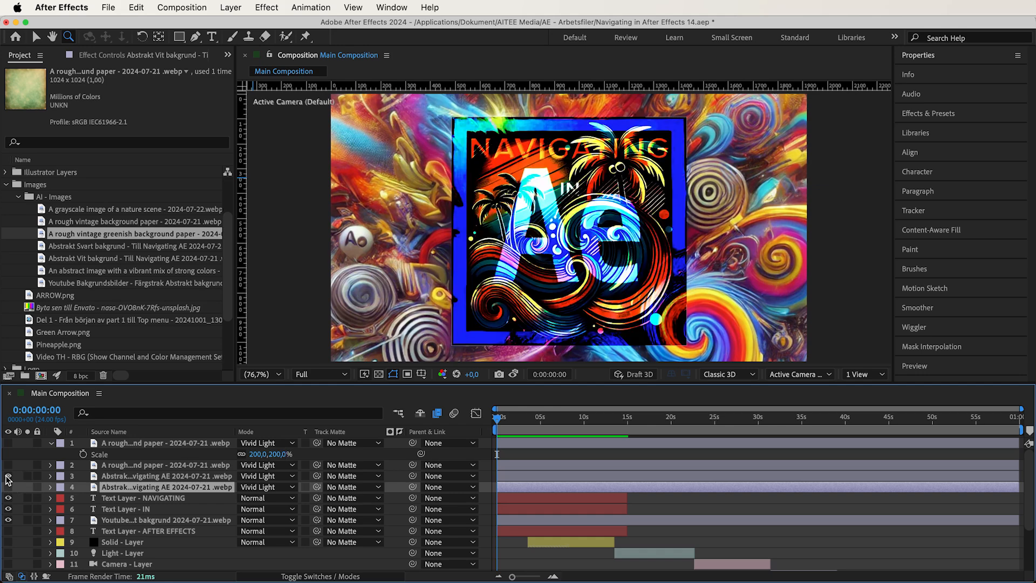
click(8, 464)
click(8, 464)
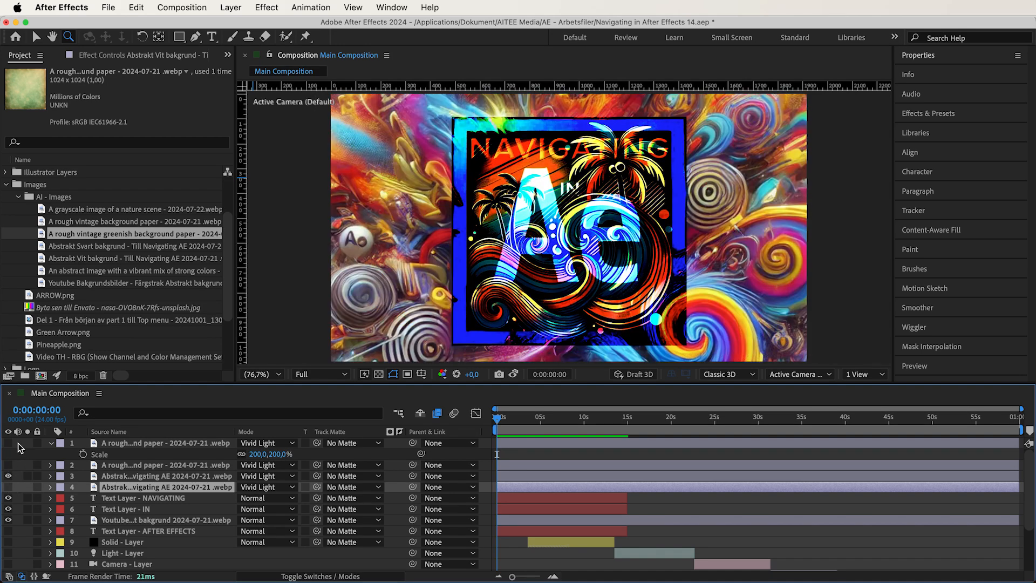
click(8, 443)
click(9, 443)
click(10, 443)
- Place the greenish paper layer directly below the IN text layer, and set it and Abstrakt Svart bakgrund to Pin Light
drag(225, 449, 210, 512)
click(268, 498)
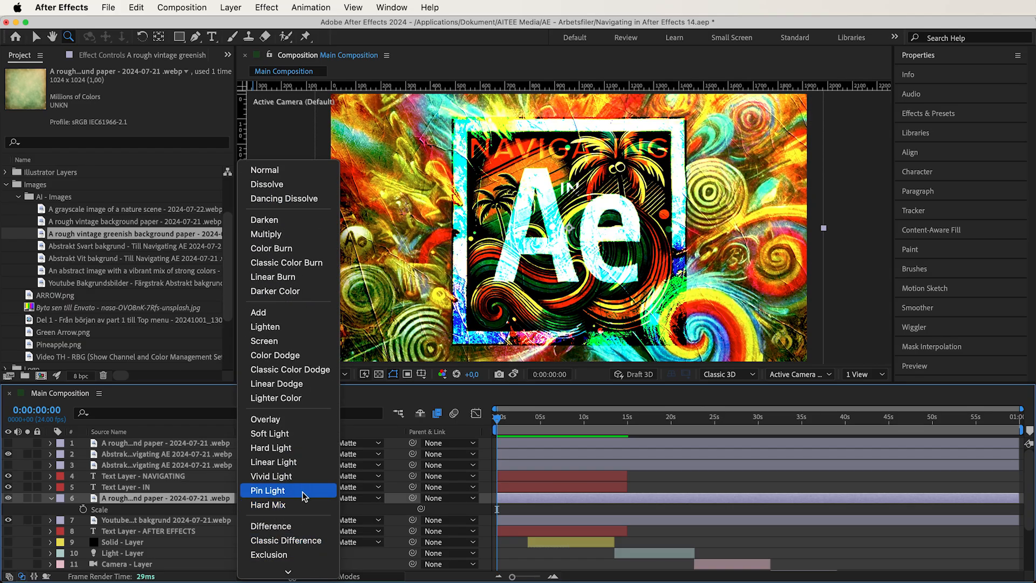
click(302, 491)
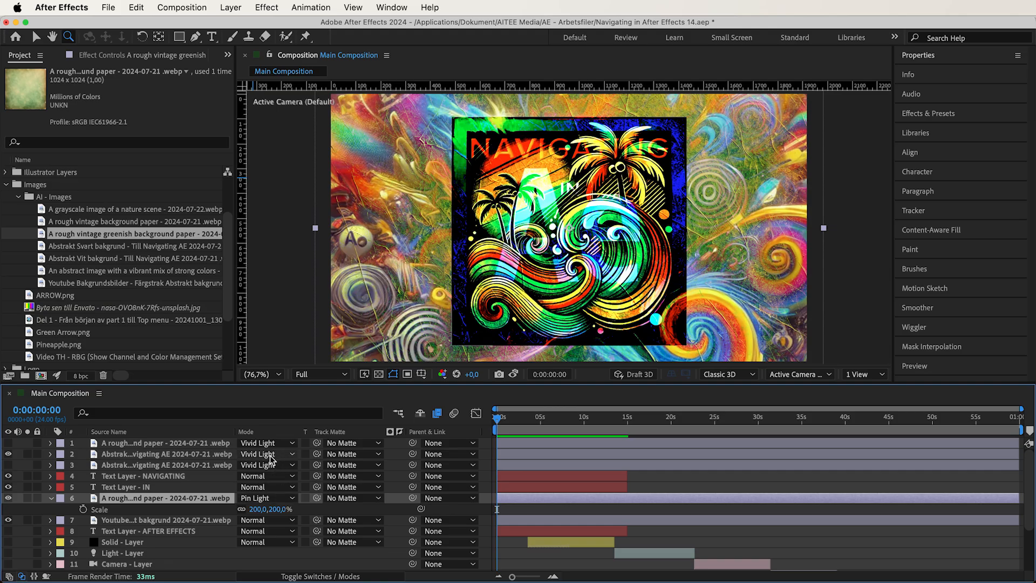
click(283, 498)
click(283, 461)
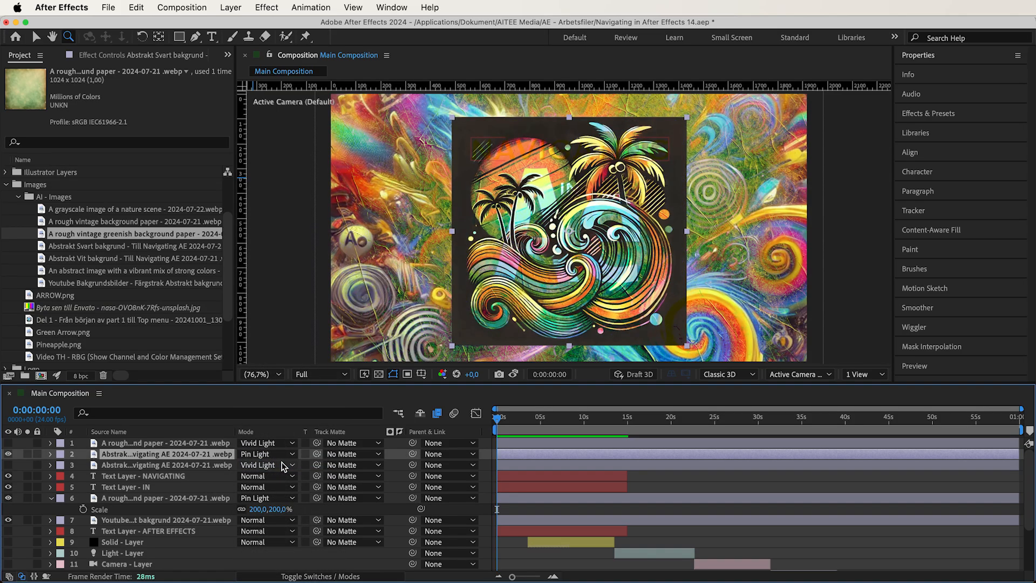
- Hide Abstrakt Svart bakgrund, show Abstrakt Vit bakgrund instead, and set it to Pin Light
click(8, 454)
click(8, 465)
click(265, 464)
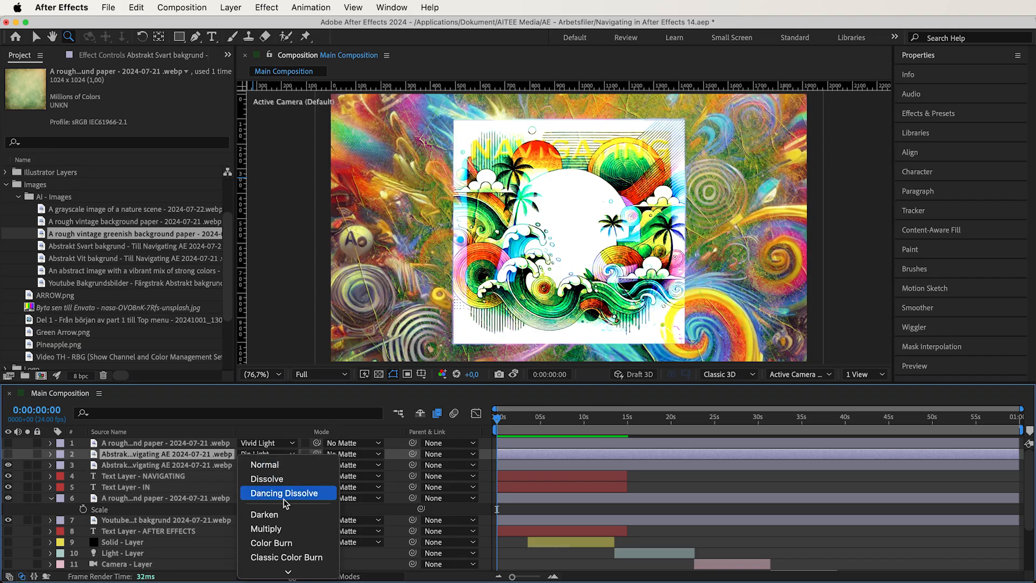
click(301, 527)
- Toggle the greenish paper layer to compare, and set it and Abstrakt Vit bakgrund to Hard Mix
click(9, 498)
click(8, 498)
click(258, 499)
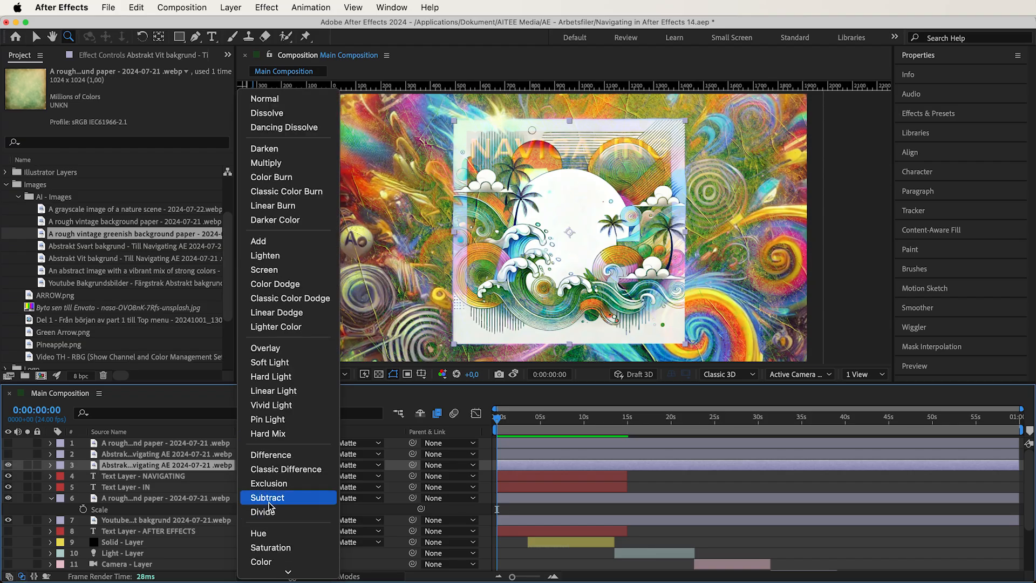
click(271, 434)
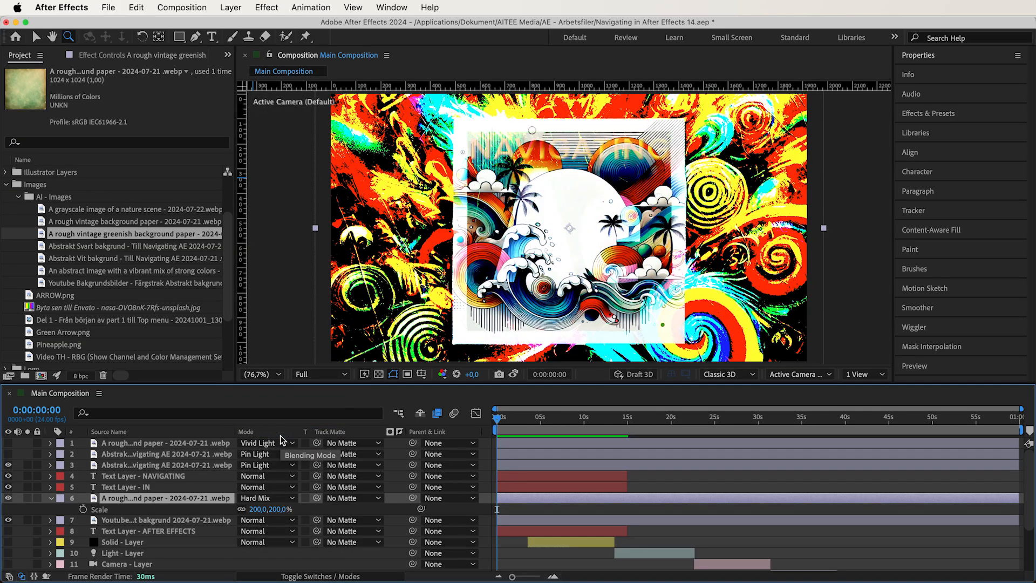
click(280, 466)
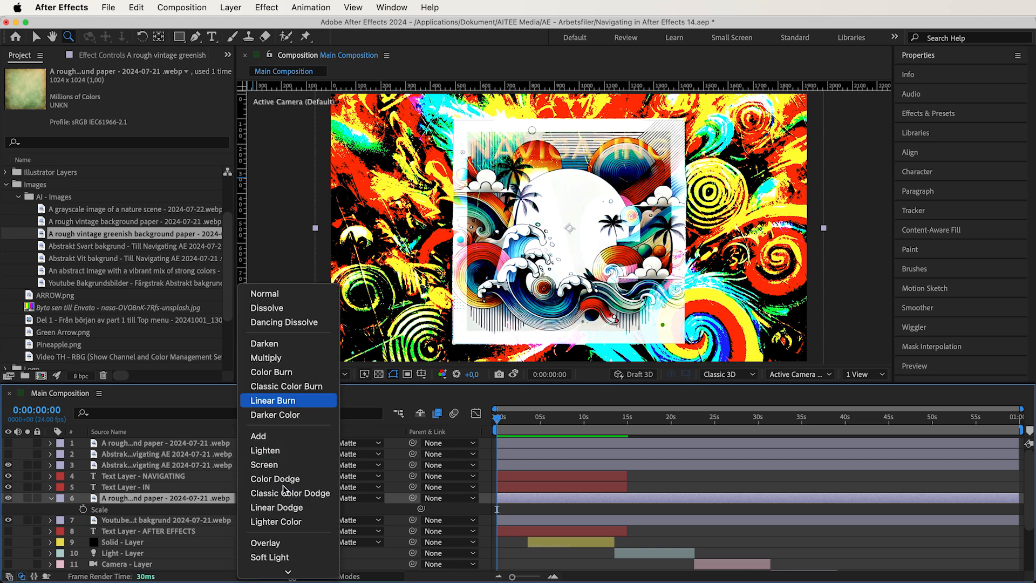
click(286, 514)
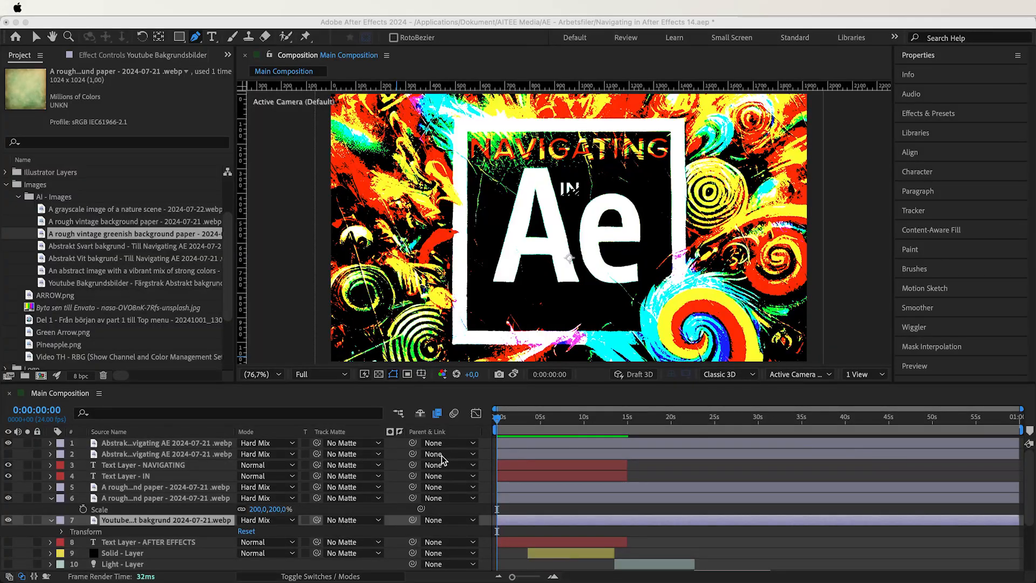
- Duplicate the Youtube background image layer and draw a four-point mask along the inner edge of the Ae square
click(378, 484)
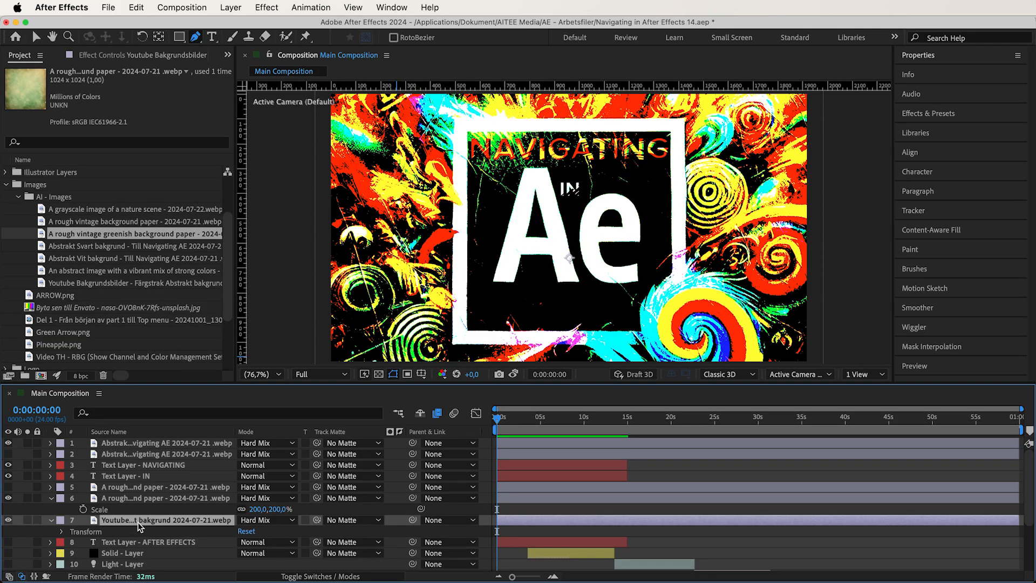
key(super+d)
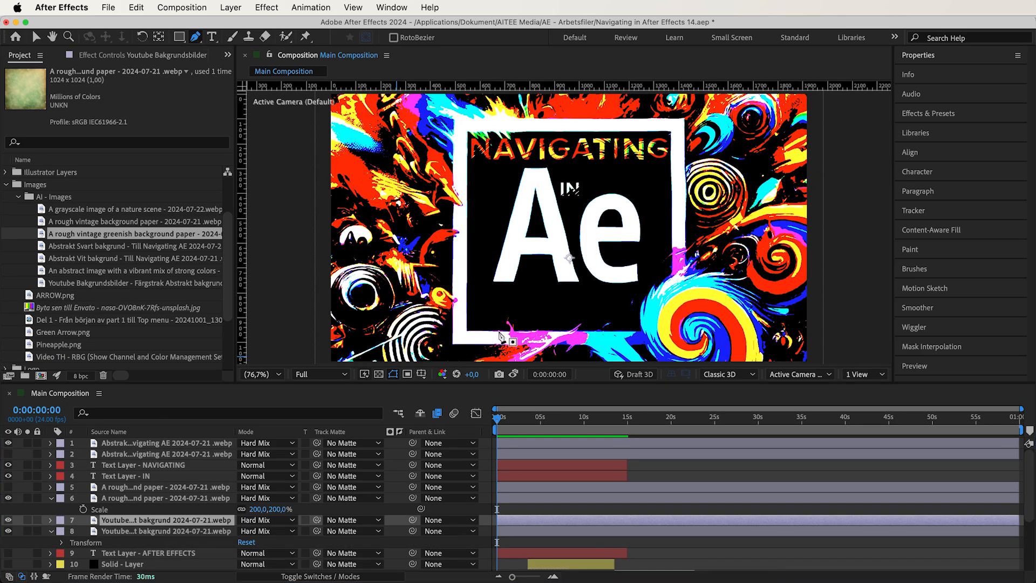
click(468, 331)
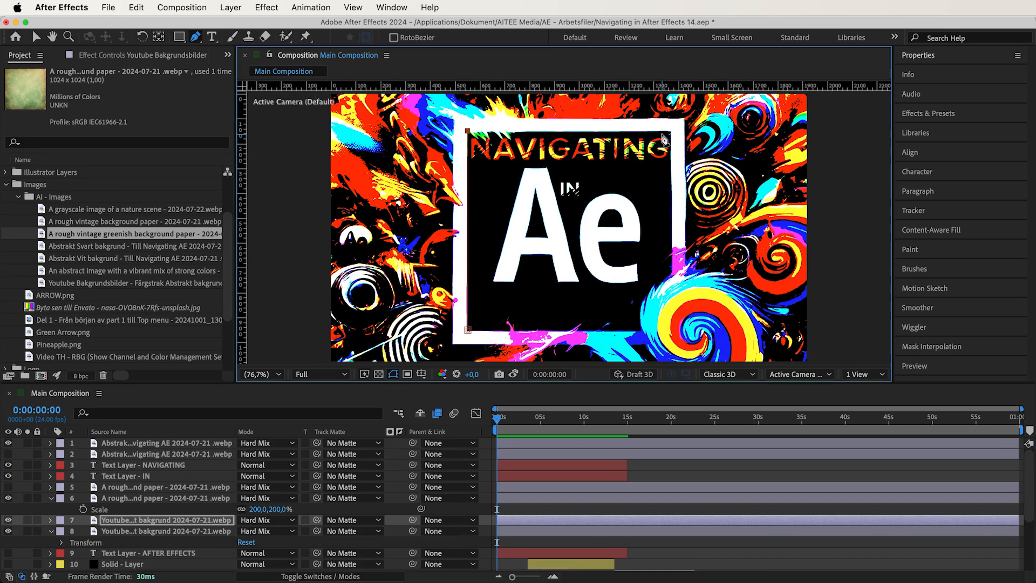
click(635, 328)
click(468, 330)
- Set the Mask Feather of Mask 1 on the duplicated Youtube background layer to 1101 pixels
click(50, 520)
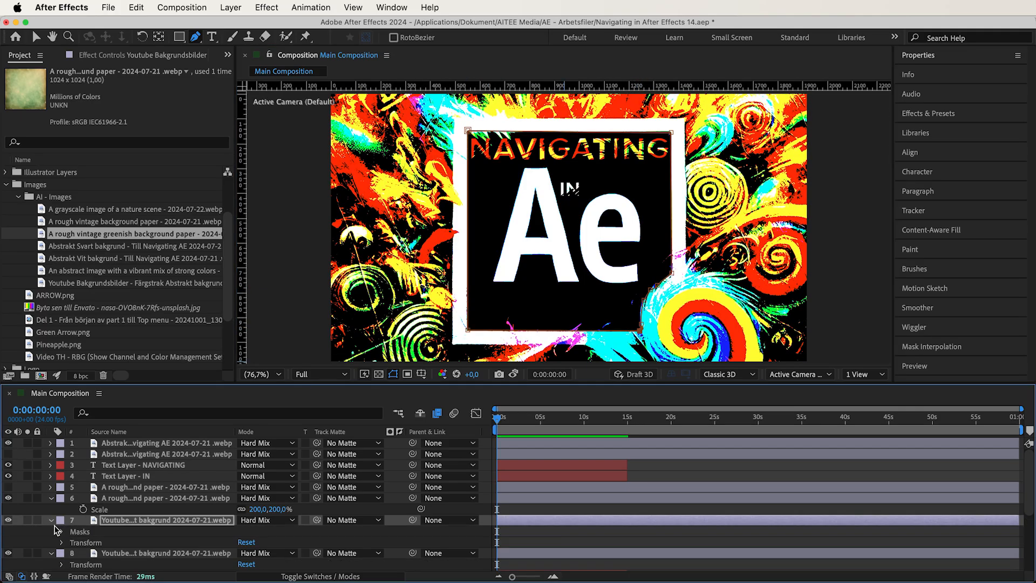
click(72, 542)
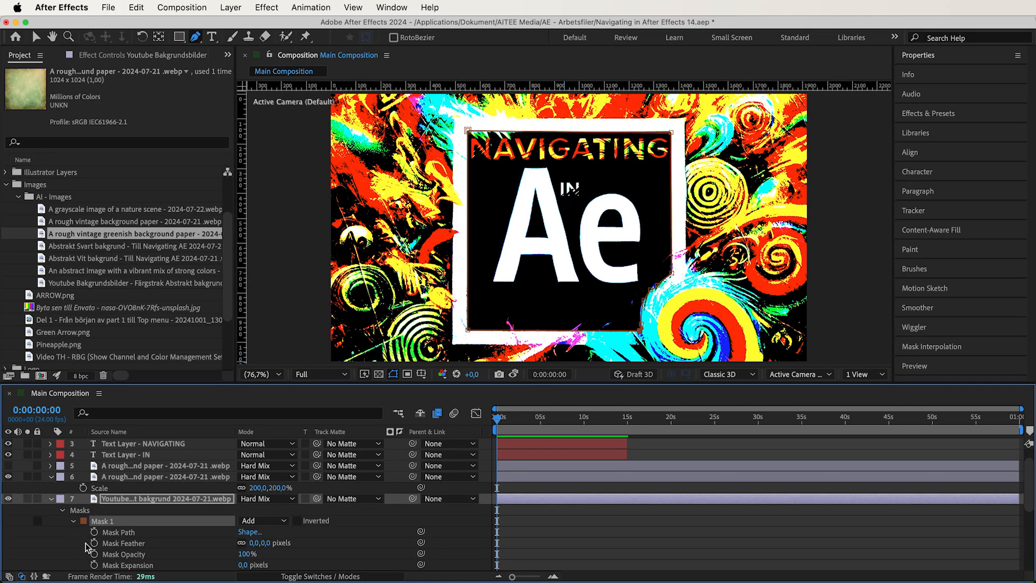
drag(263, 546, 421, 546)
drag(394, 499, 683, 490)
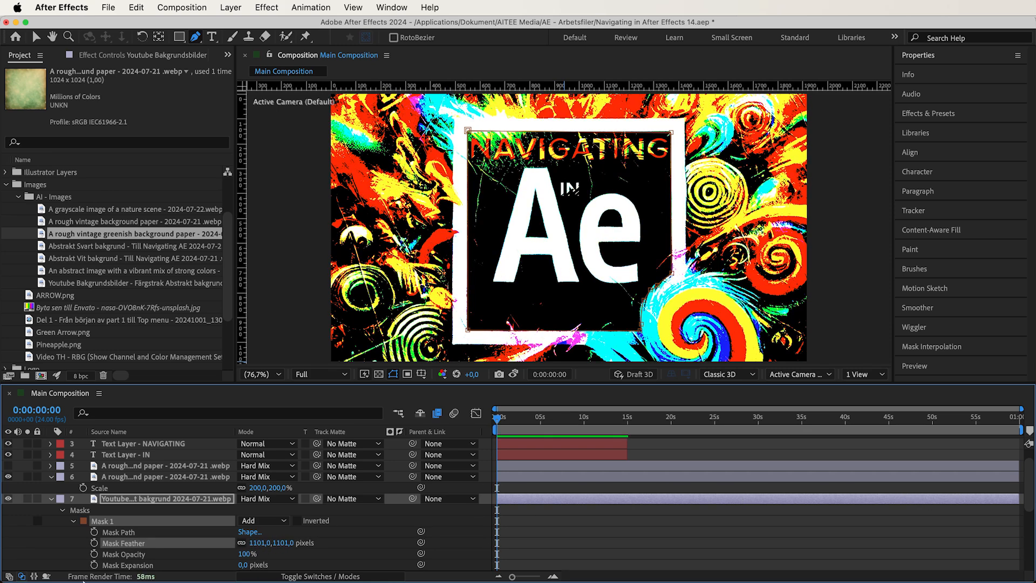
- Set the Mask Opacity of Mask 1 to 91%, and hide the original Youtube background layer and the visible paper layer
drag(246, 554, 191, 567)
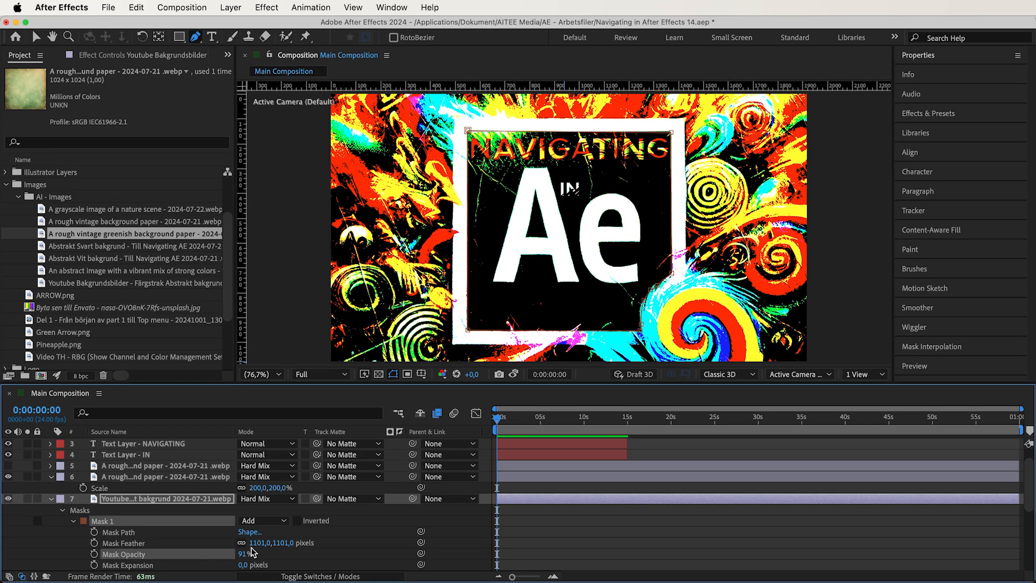
click(150, 508)
scroll(129, 507, down, 2)
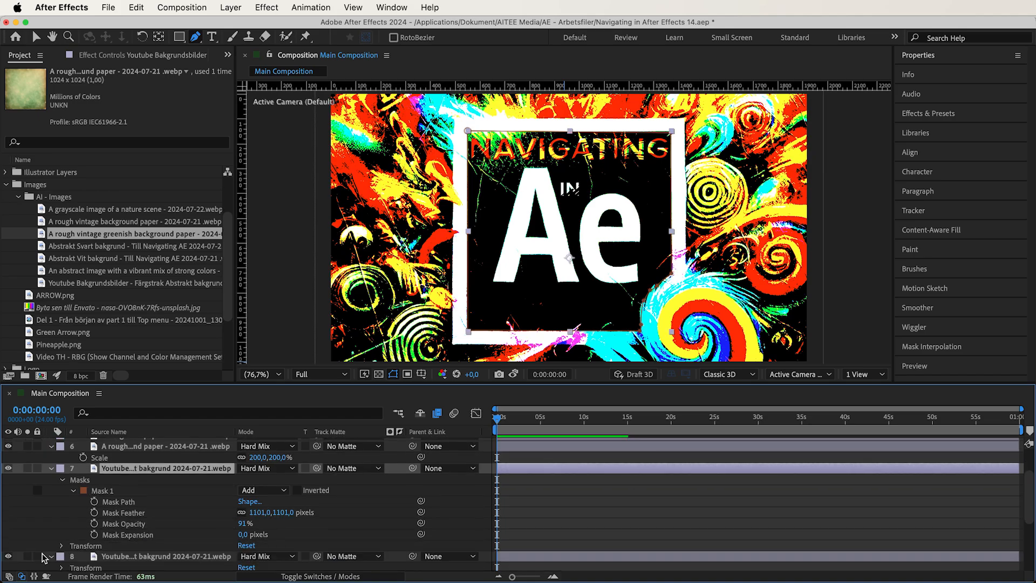
click(7, 557)
click(8, 446)
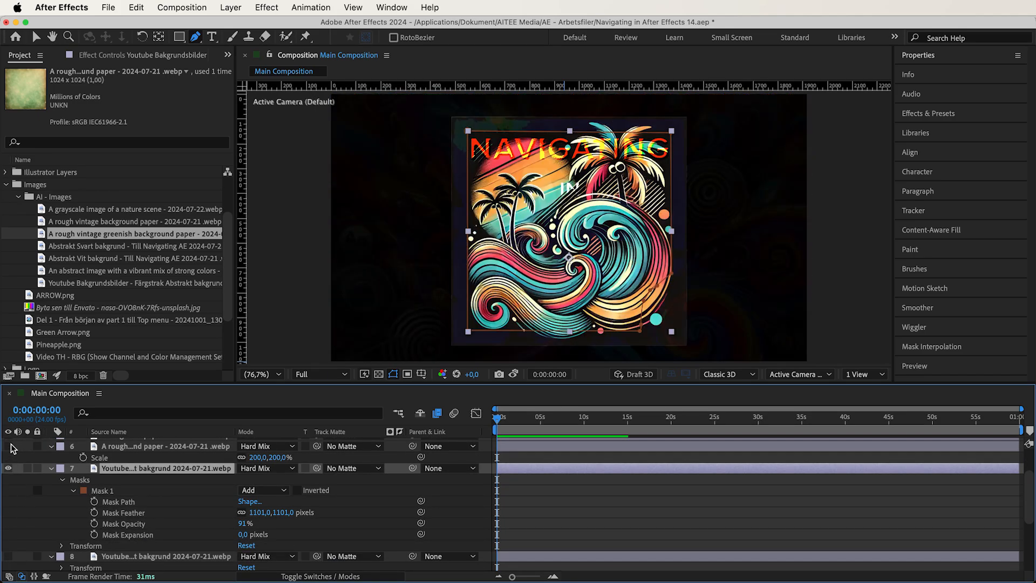
- Set the Mask Feather of Mask 1 on the duplicated Youtube background layer to 252 pixels
drag(259, 513, 3, 534)
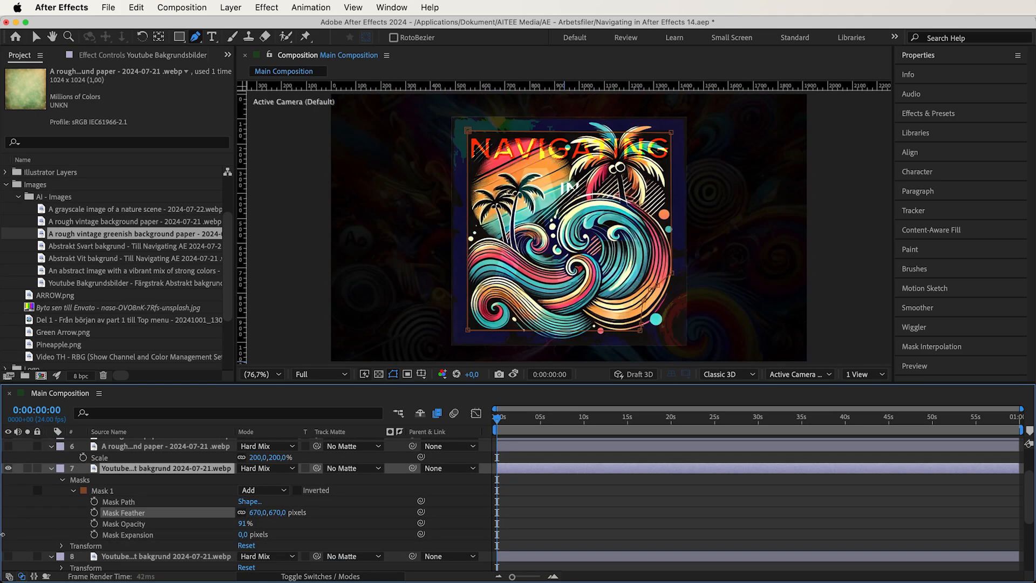
drag(259, 513, 2, 532)
drag(270, 519, 295, 518)
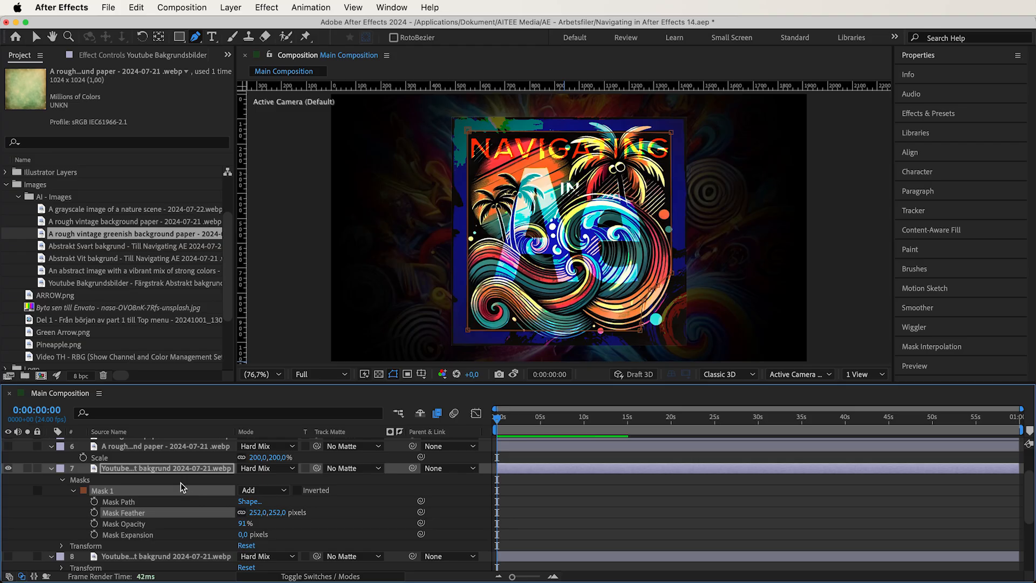
- Duplicate the masked Youtube background layer seven times to build up the Hard Mix effect
click(172, 469)
key(ctrl+d)
key(ctrl+d)
key(ctrl+d)
key(ctrl+d)
key(ctrl+d)
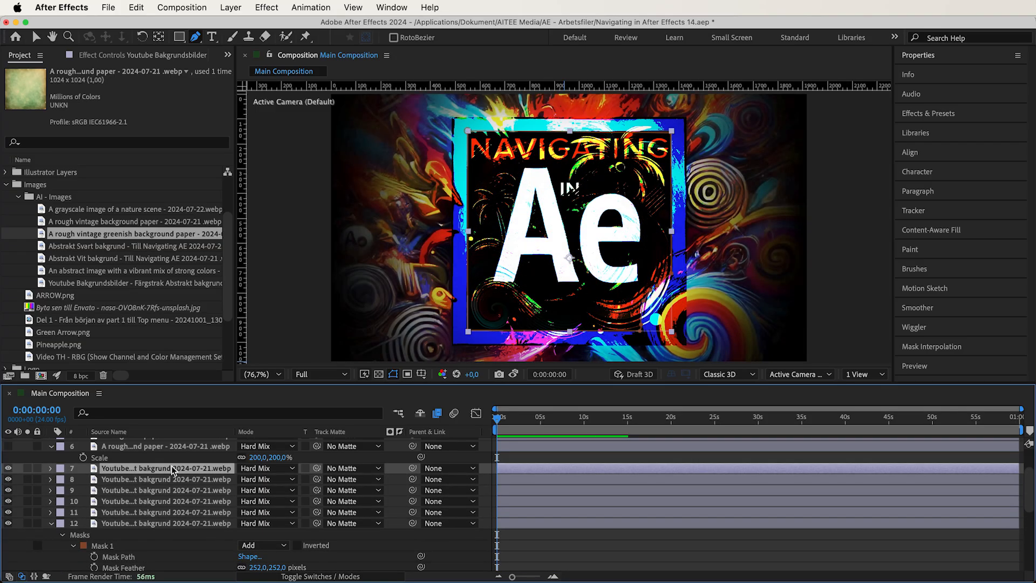
key(super+d)
key(super+d)
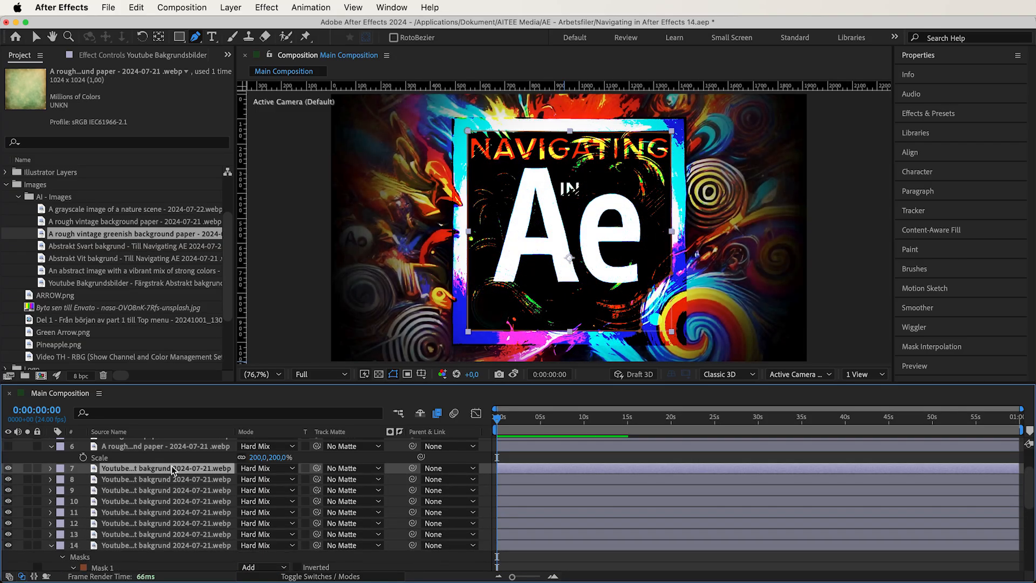
- Add Light Leaks.mov from the Effects folder as the top layer, set it to Hard Light, and preview it over time
click(4, 186)
click(6, 209)
drag(62, 273, 140, 440)
click(268, 443)
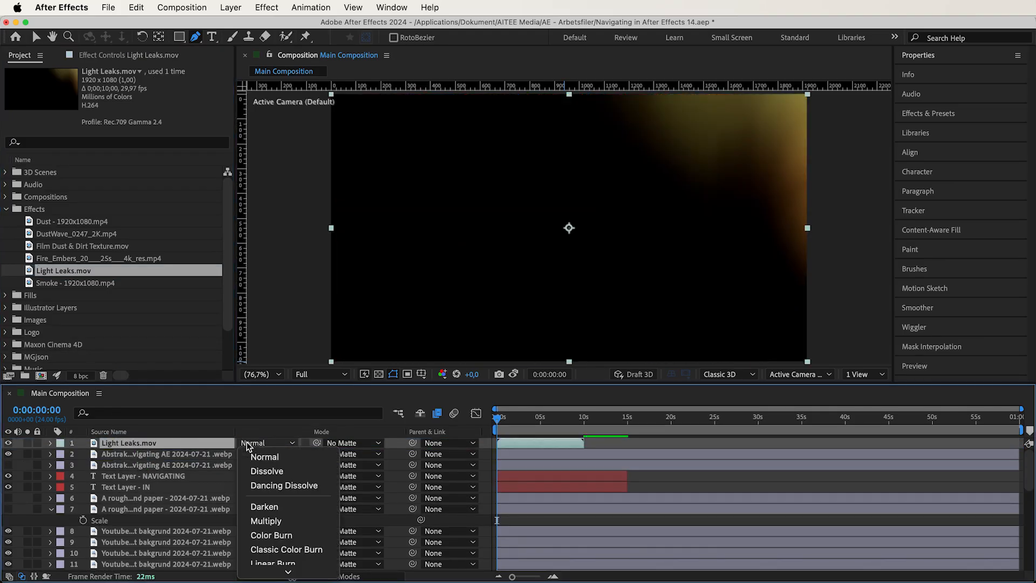
scroll(300, 458, down, 5)
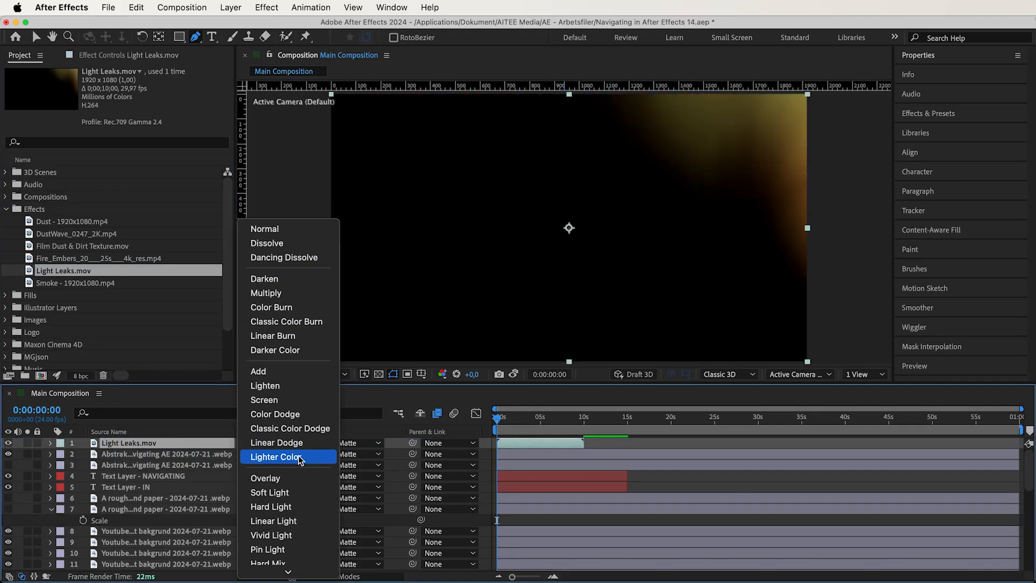
click(300, 504)
drag(513, 416, 493, 425)
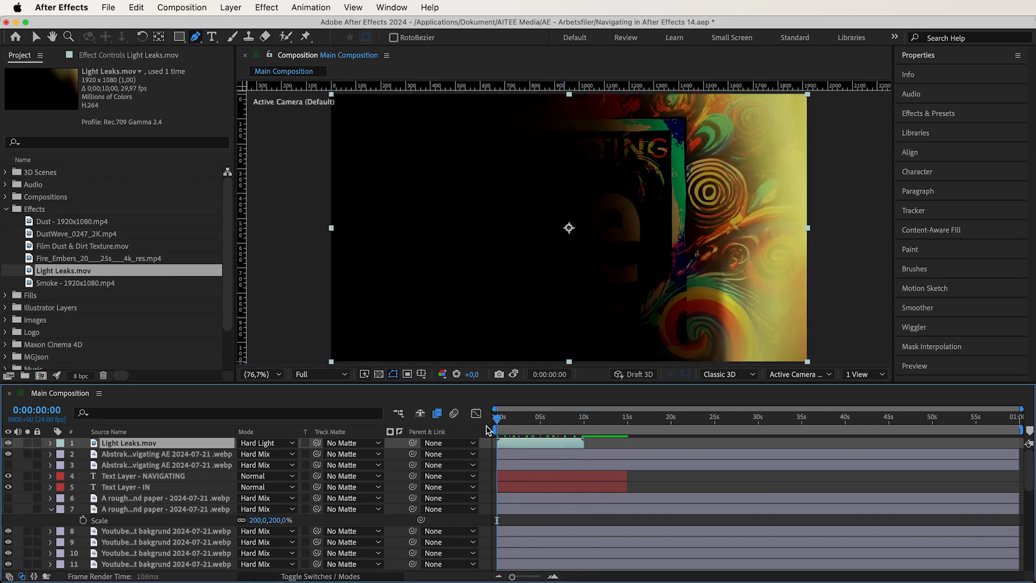
- Add the Fire_Embers clip from the Effects folder as the top layer and set it to Screen
drag(90, 257, 122, 444)
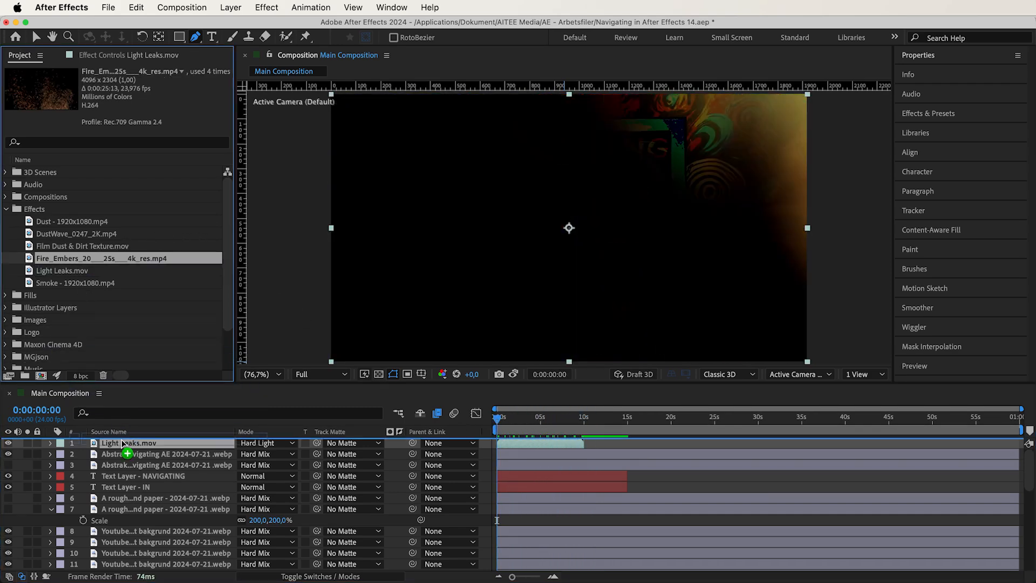
click(265, 443)
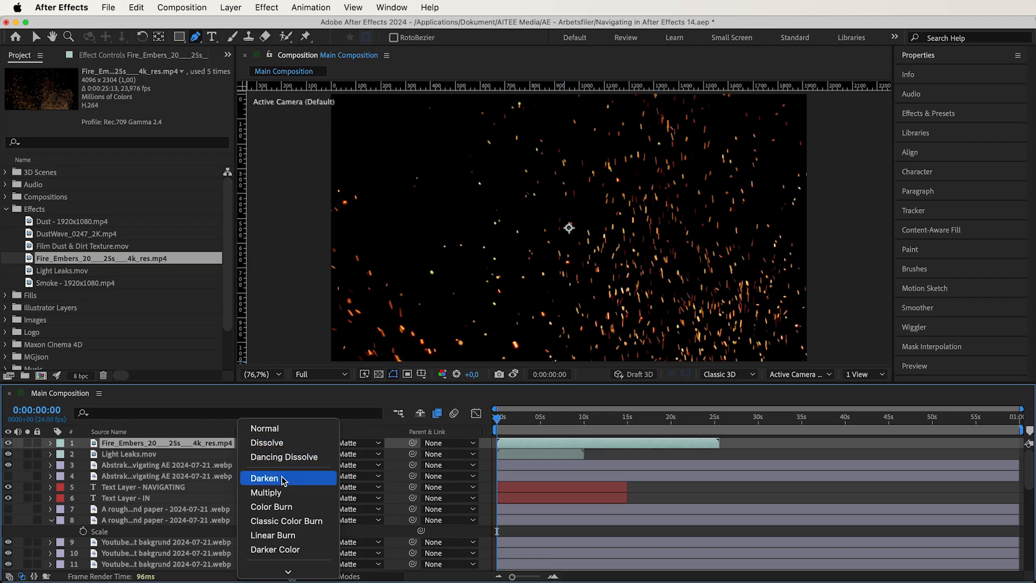
click(294, 487)
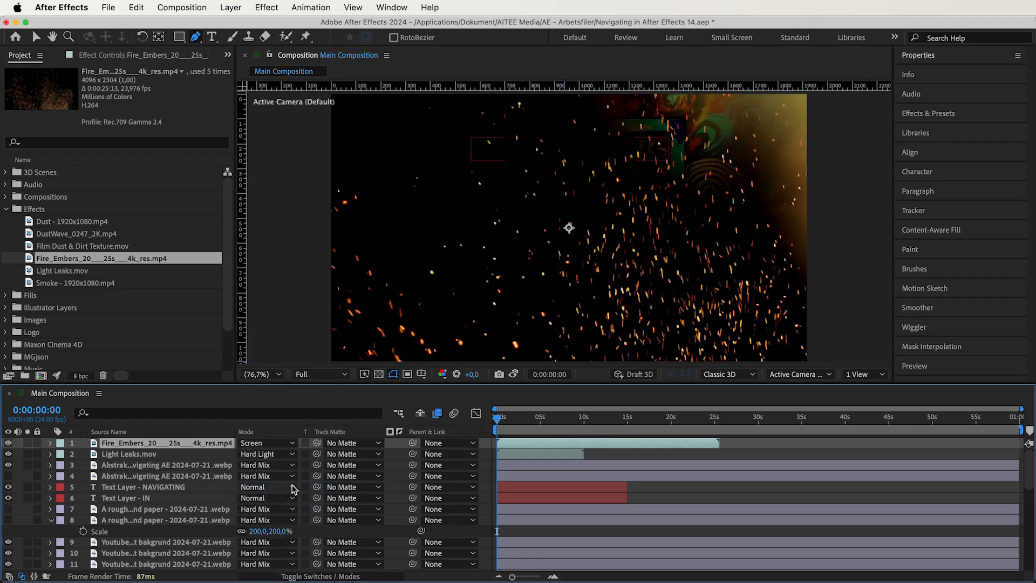
- Adjust the scale and position of the Fire_Embers layer in the frame and reduce its opacity
click(50, 443)
mouse_move(264, 487)
mouse_down()
mouse_move(230, 489)
mouse_move(278, 487)
mouse_up()
key(v)
drag(565, 218, 522, 420)
drag(242, 512, 199, 512)
drag(522, 420, 487, 426)
- Add Smoke - 1920x1080.mp4 from the Effects folder as the top layer and set it to Screen
drag(116, 284, 144, 440)
click(52, 454)
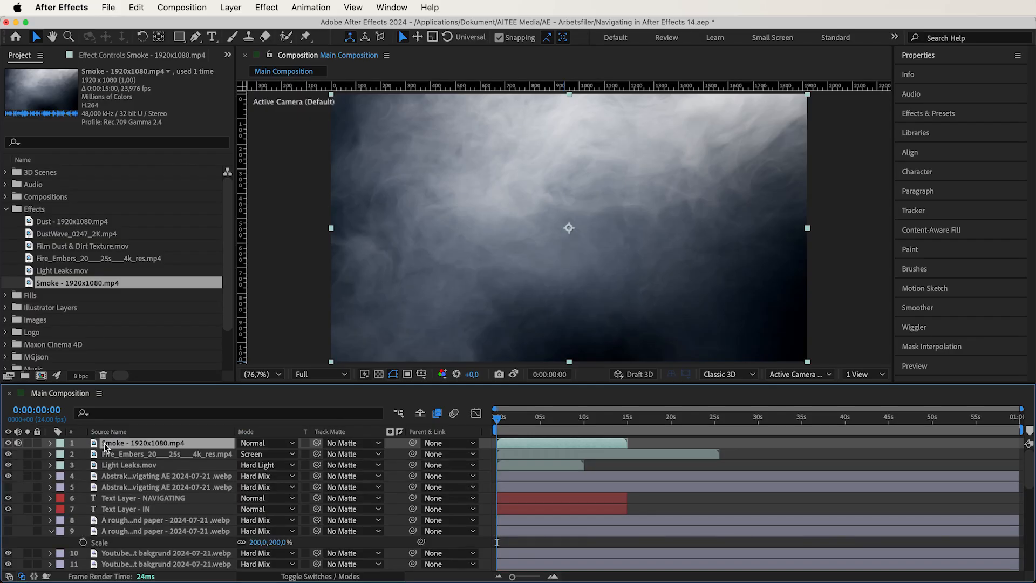
click(267, 442)
scroll(283, 474, down, 5)
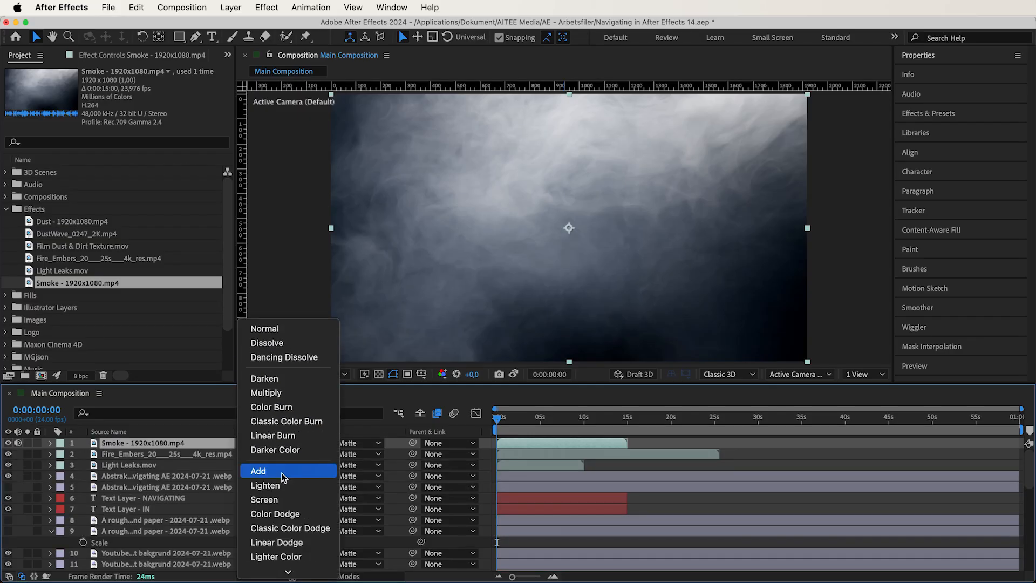
click(285, 499)
- Set the Smoke layer's opacity to 22%, previewing it over time
click(51, 443)
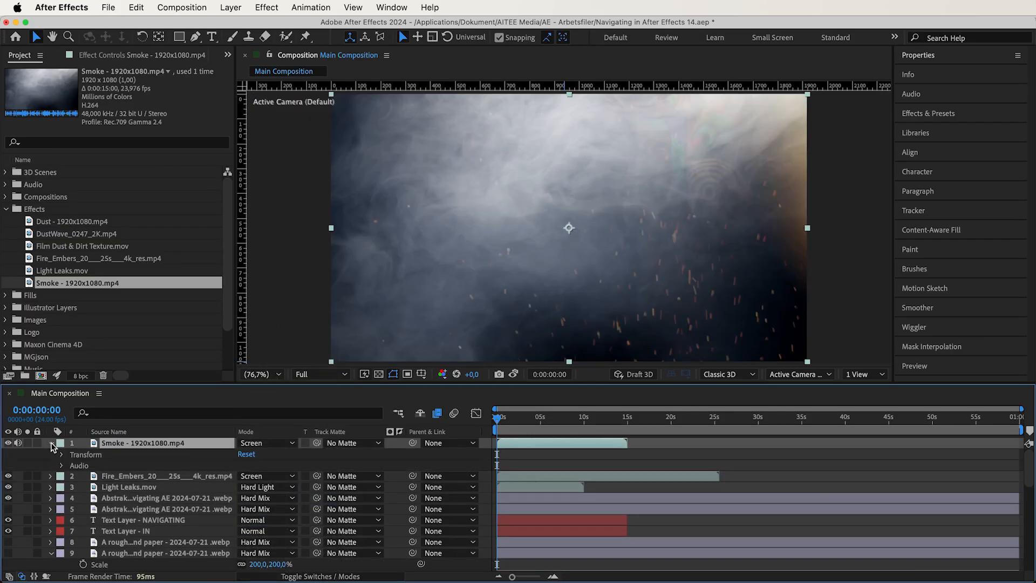
click(61, 454)
drag(244, 509, 192, 512)
drag(504, 418, 577, 422)
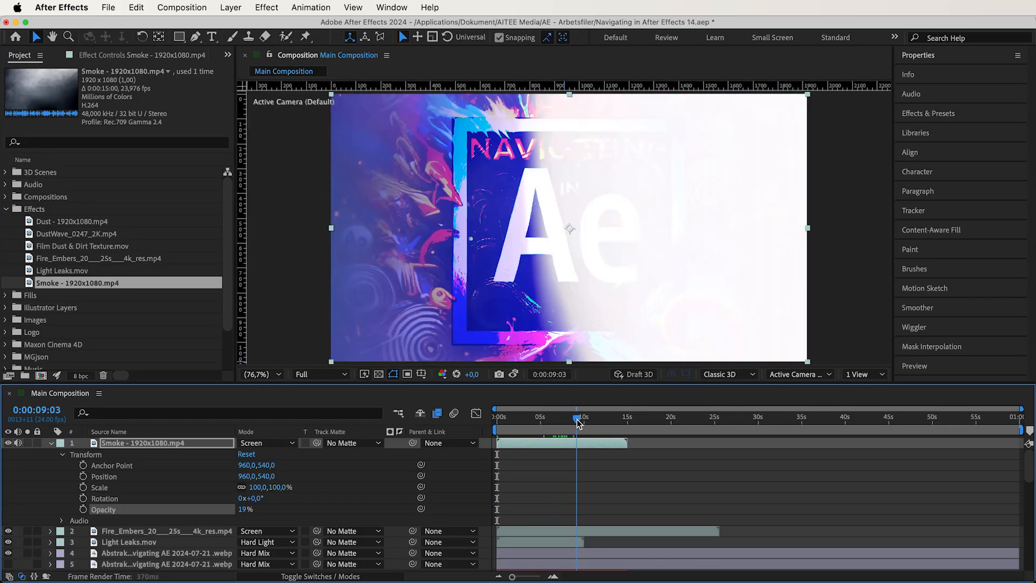
drag(242, 510, 245, 511)
drag(555, 417, 480, 423)
key(Return)
- Add Film Dust & Dirt Texture.mov as the top layer, set it to Multiply, and play the preview
drag(133, 252, 137, 438)
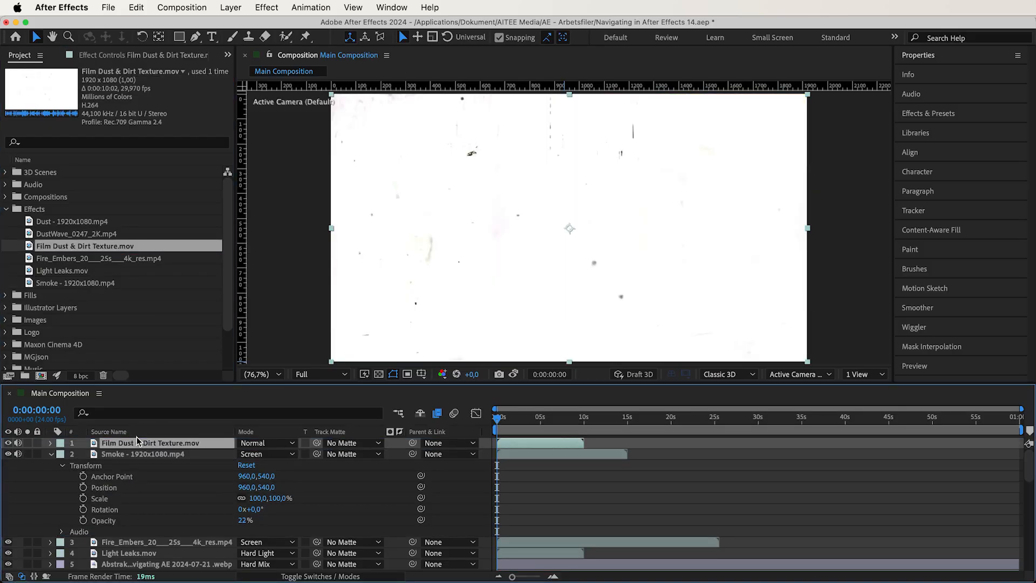
click(249, 443)
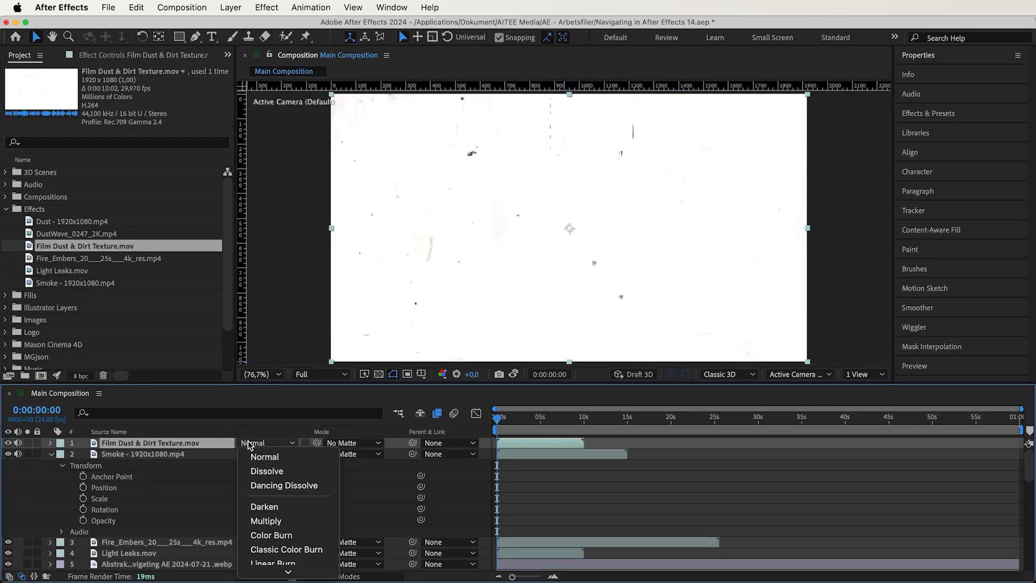
click(295, 519)
key(space)
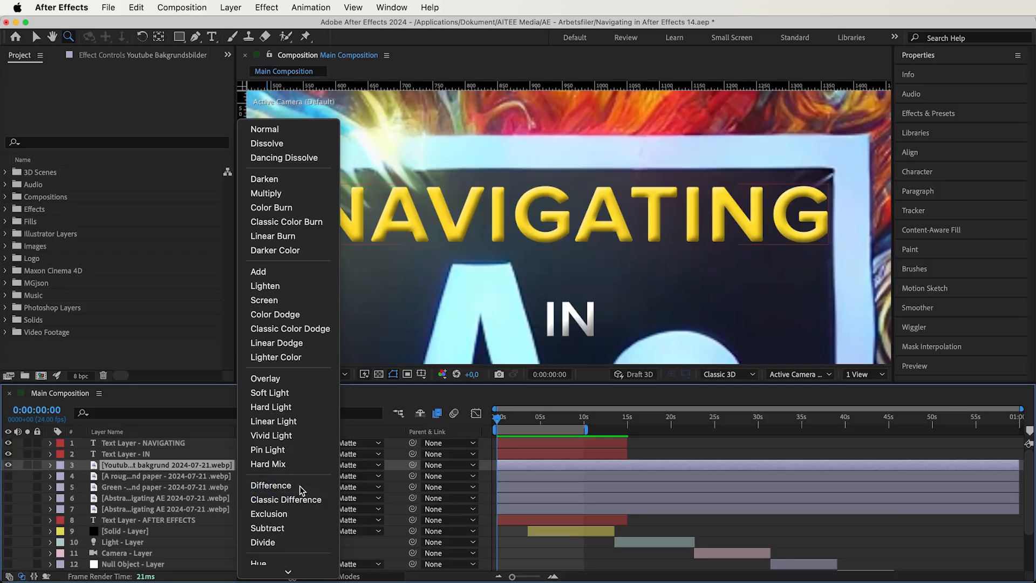
- Try the Difference blending mode on Text Layer - NAVIGATING and undo it
click(286, 435)
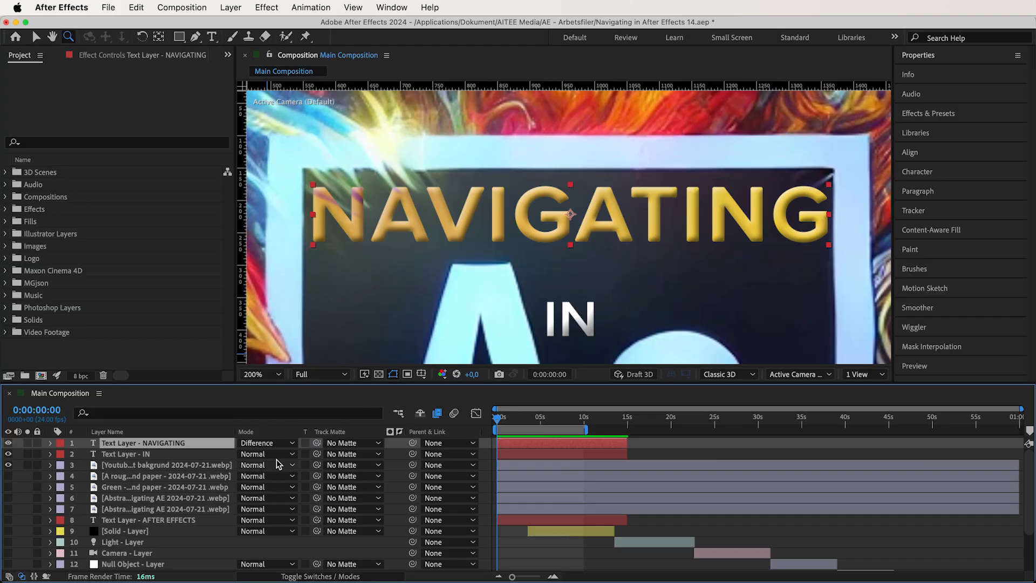
key(ctrl+z)
- Move Abstrakt Svart bakgrund to the top of the layer stack, set it to Difference, and show it
click(261, 374)
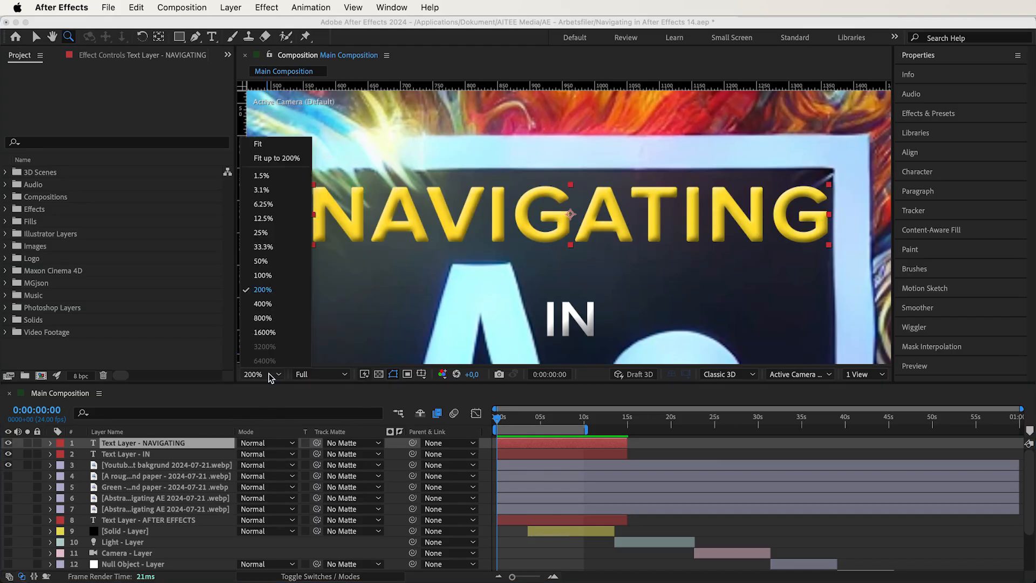
click(270, 152)
drag(146, 497, 147, 442)
click(267, 442)
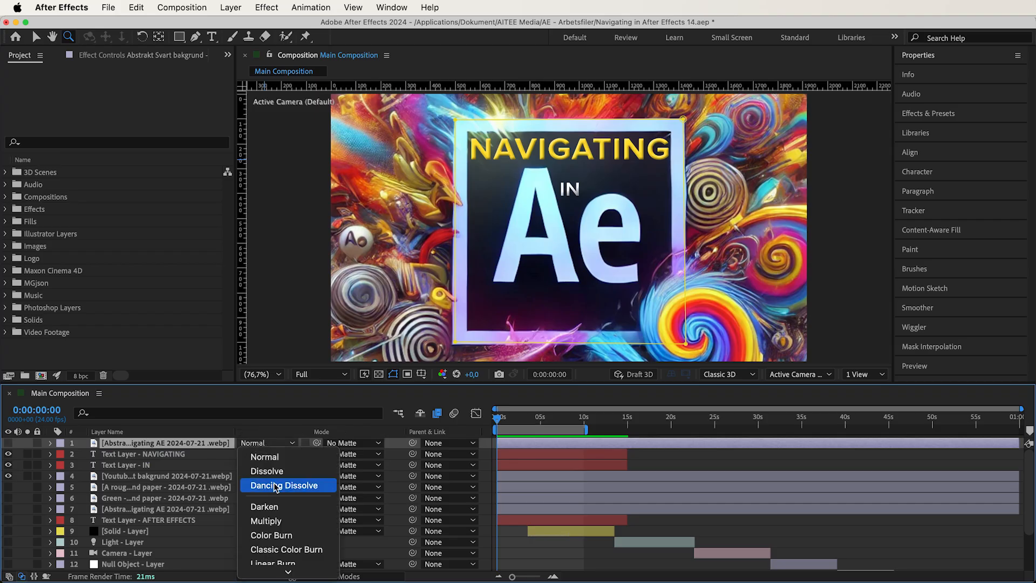
scroll(276, 488, down, 8)
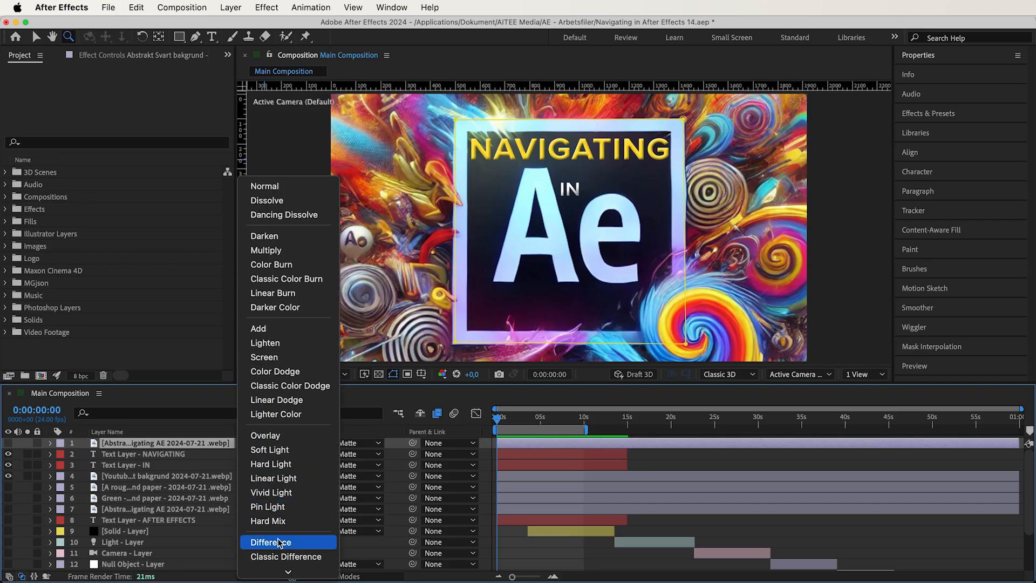
click(279, 542)
click(8, 443)
- Move Abstrakt Vit bakgrund directly below Abstrakt Svart bakgrund and set it to Difference
drag(152, 510, 152, 454)
click(268, 454)
scroll(272, 502, down, 6)
scroll(273, 502, down, 3)
click(272, 451)
- Hide Abstrakt Svart bakgrund and briefly show Abstrakt Vit bakgrund to examine its Difference blend
click(8, 443)
click(8, 453)
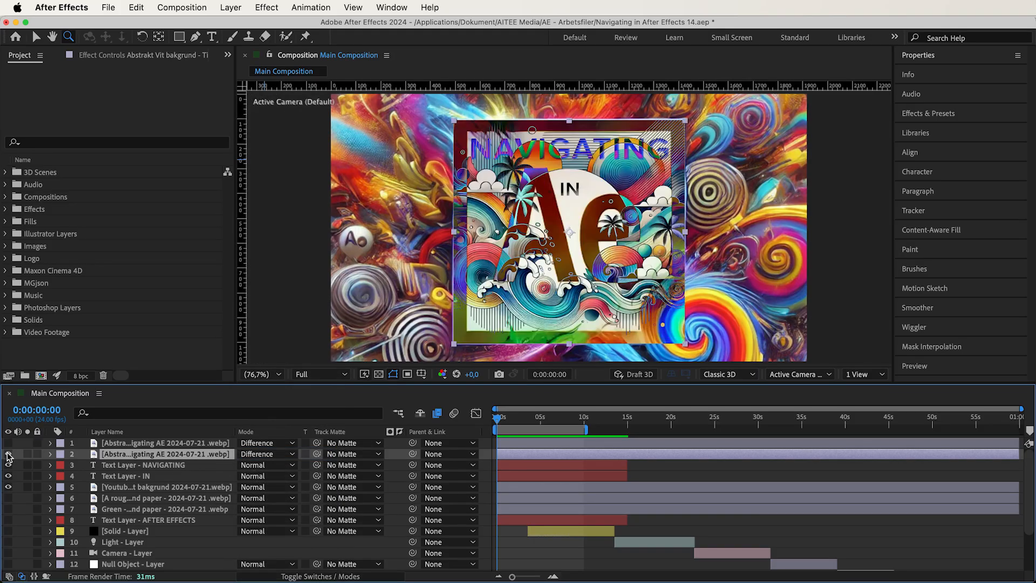
click(8, 454)
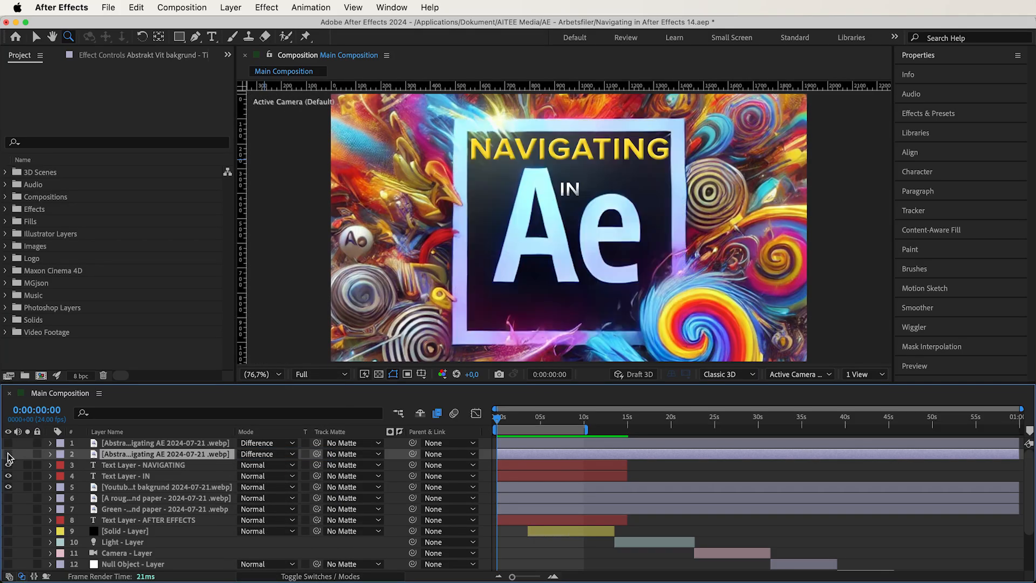
- Move the rough vintage paper and green paper layers above the NAVIGATING text layer and set both to Difference
click(116, 497)
shift+click(118, 507)
drag(117, 506, 252, 467)
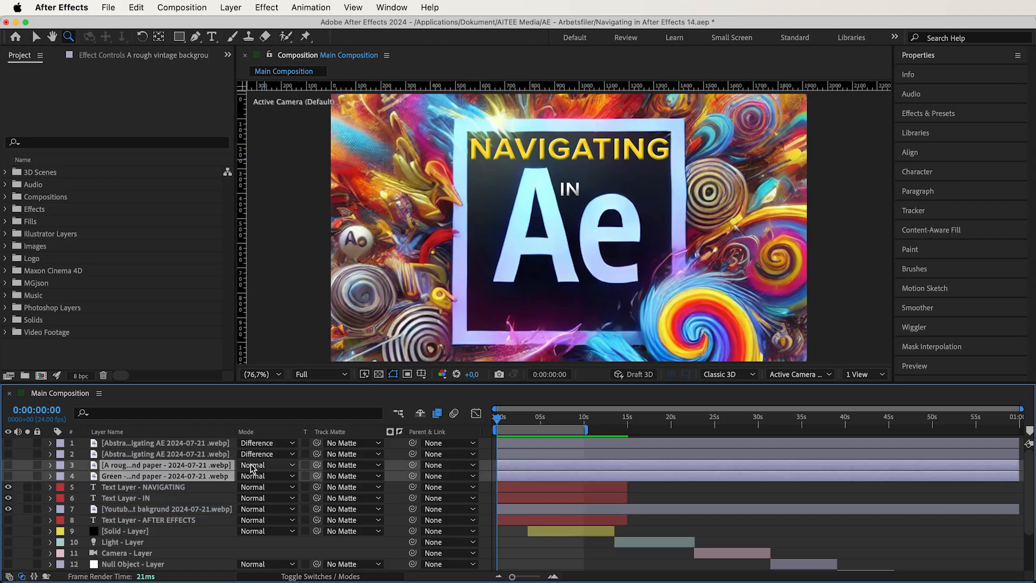
click(252, 468)
scroll(275, 496, down, 5)
click(275, 497)
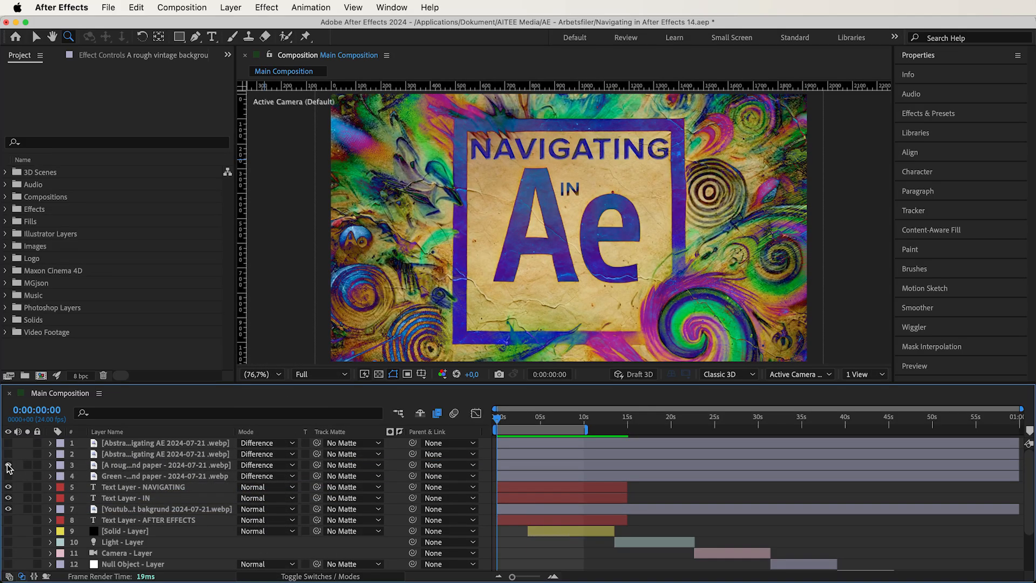
- Toggle the rough vintage paper and green paper layers separately and together to compare their Difference blends, leaving both hidden
click(8, 466)
click(8, 476)
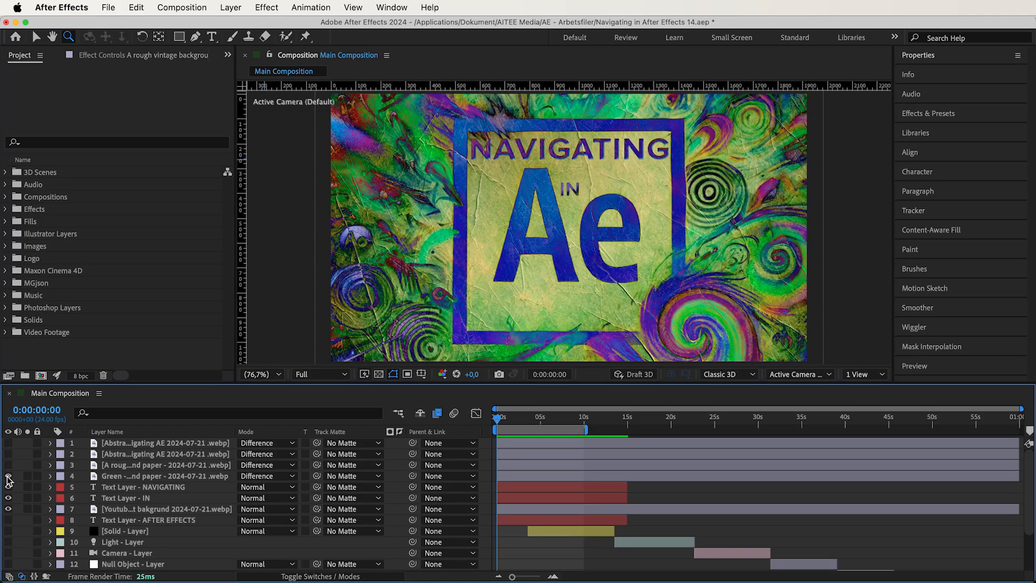
click(8, 465)
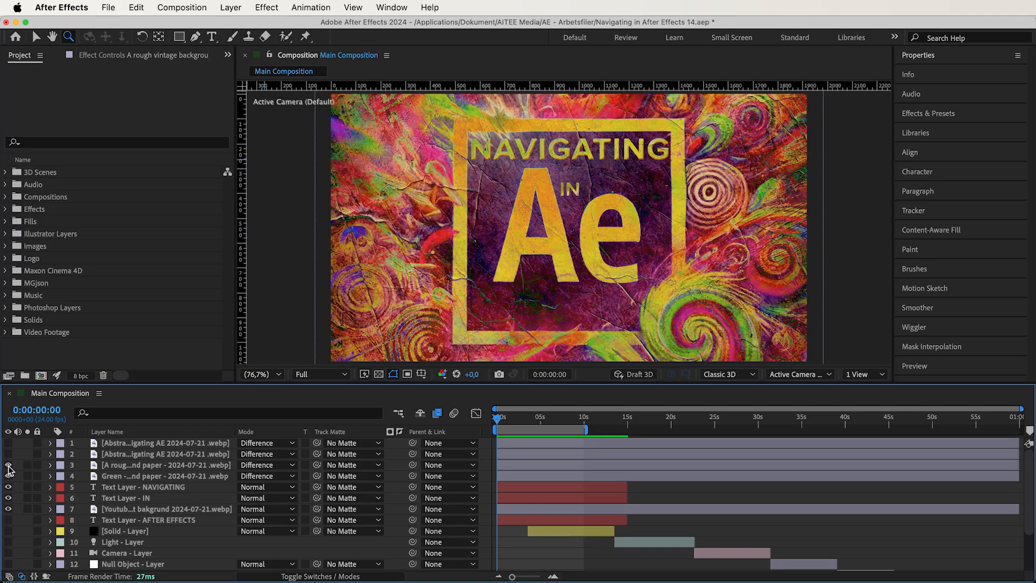
click(8, 465)
click(8, 475)
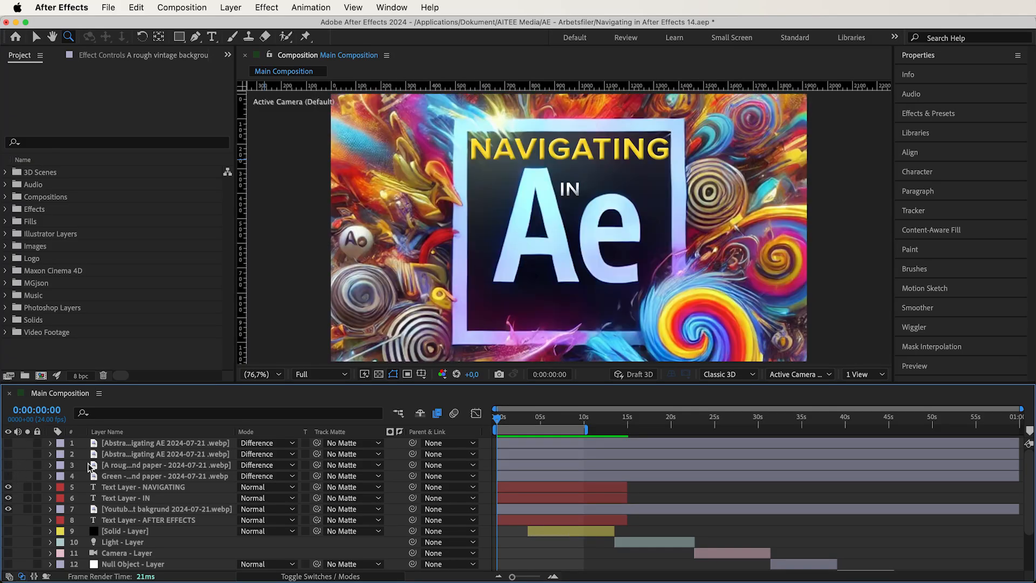
- Set Abstrakt Svart bakgrund to the Classic Difference blending mode
click(250, 446)
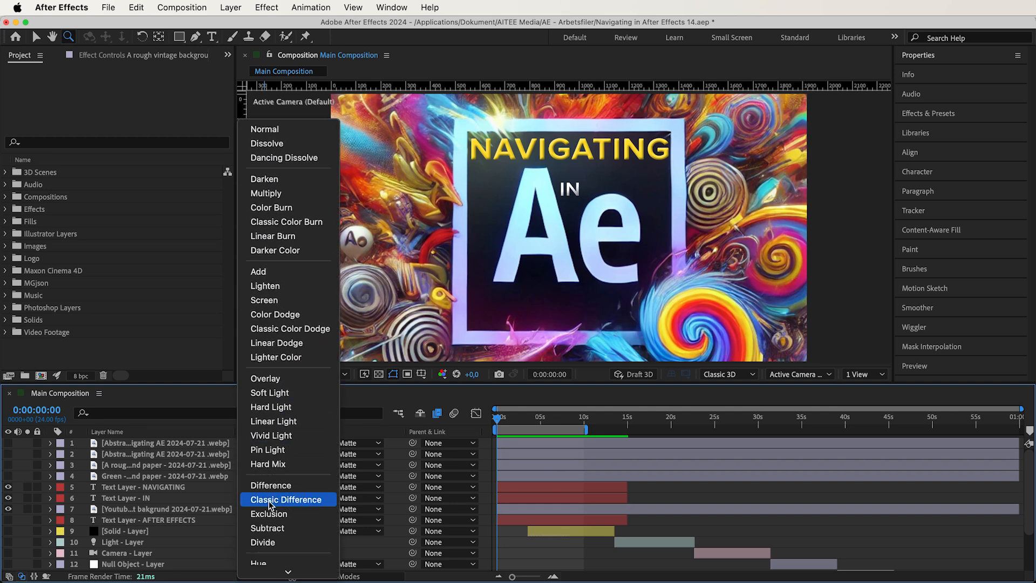
click(293, 472)
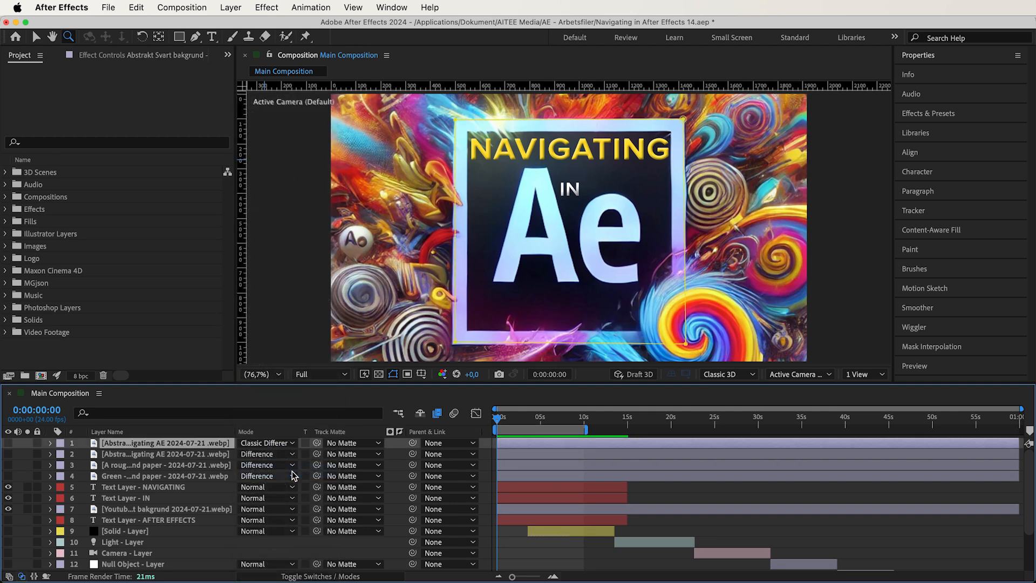
- Set the four background and paper layers above the text to Exclusion, and show the green paper layer
shift+click(193, 471)
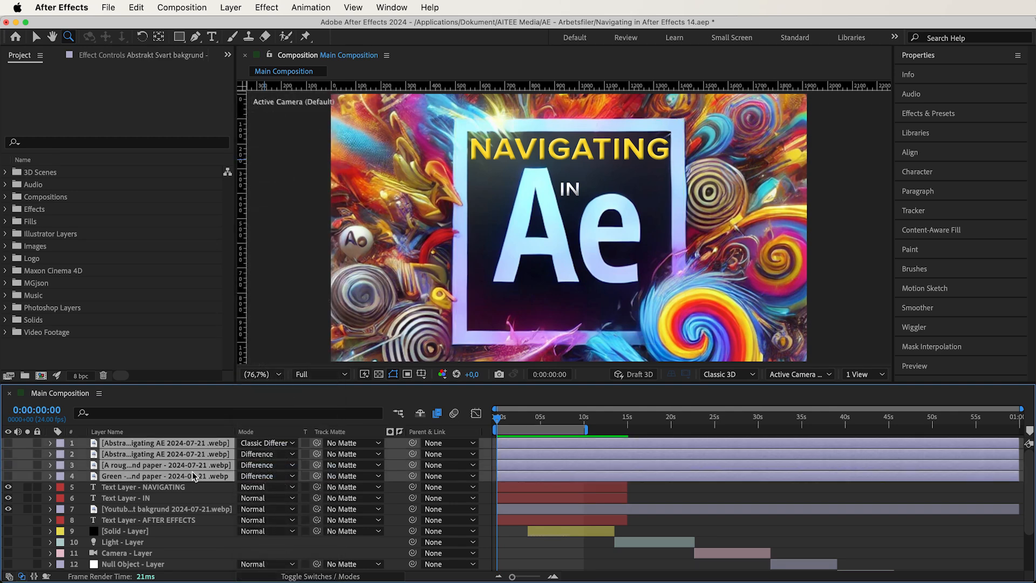
click(270, 443)
scroll(286, 488, down, 5)
click(285, 495)
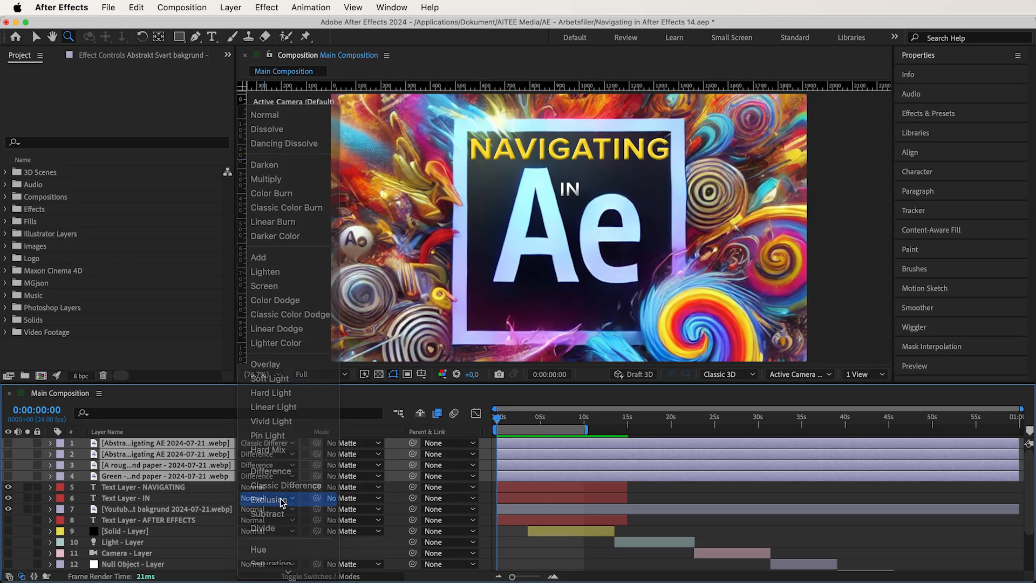
click(25, 462)
click(9, 476)
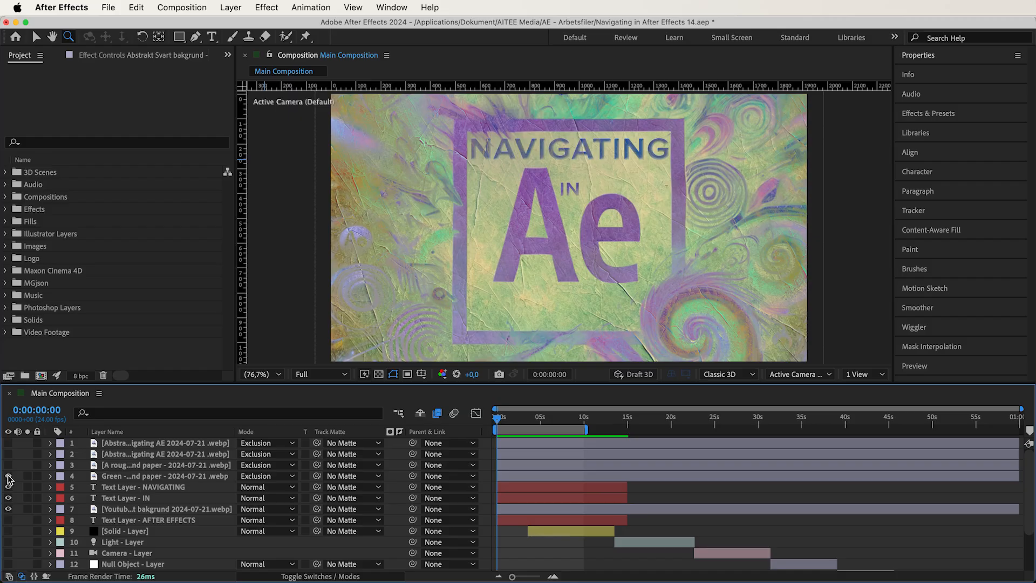
- Show each of the four Exclusion background and paper layers individually to compare their blends, leaving all hidden
click(8, 476)
click(9, 466)
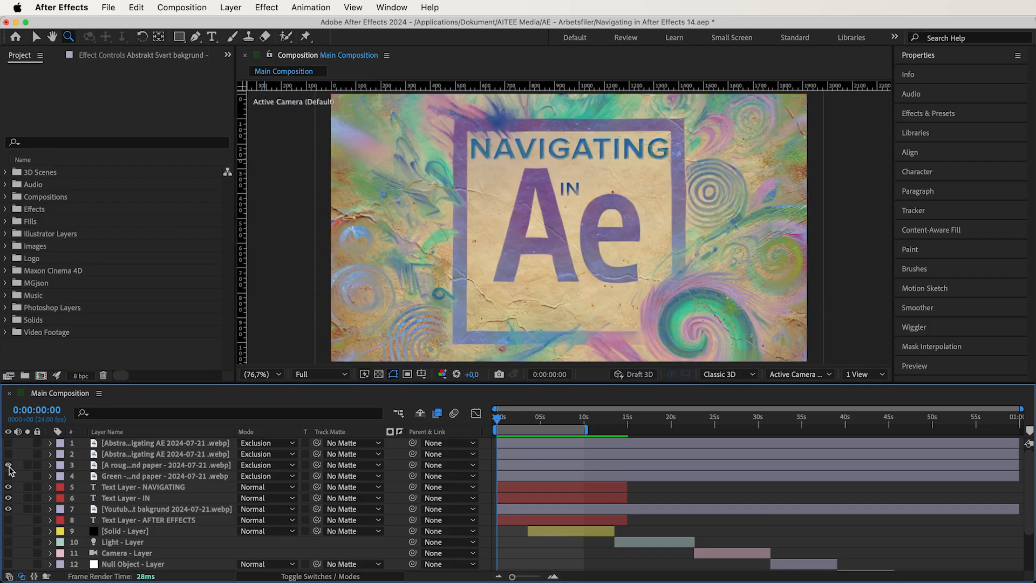
click(9, 466)
click(8, 454)
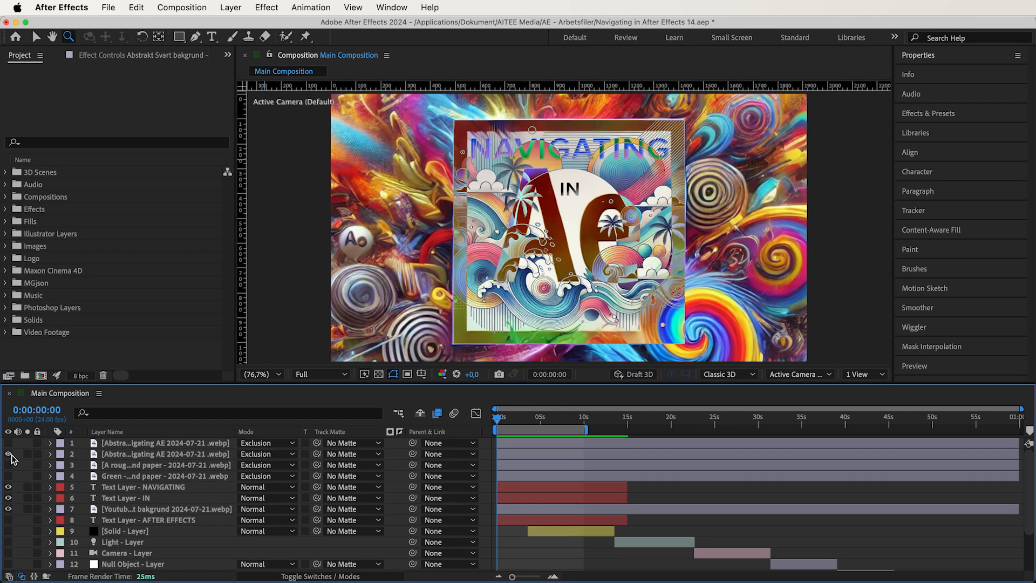
click(8, 454)
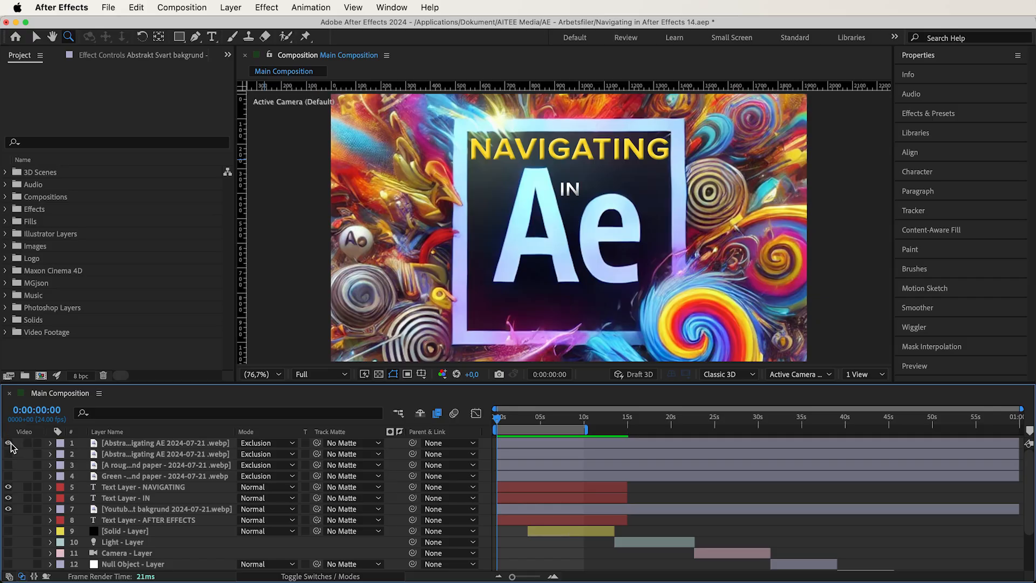
click(8, 443)
click(8, 443)
- Set the four background and paper layers above the text to the Subtract blending mode
click(108, 443)
shift+click(133, 475)
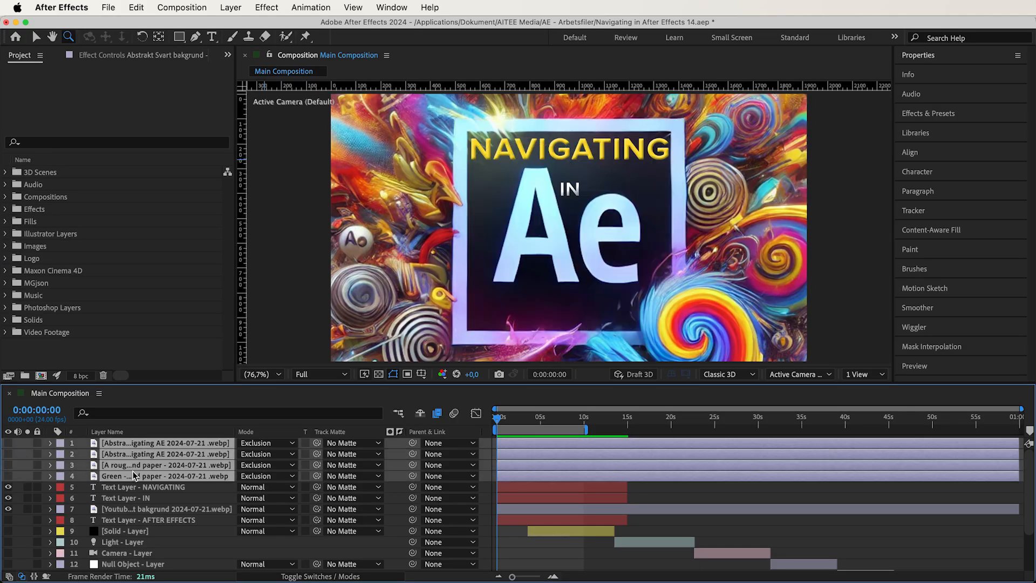
click(267, 476)
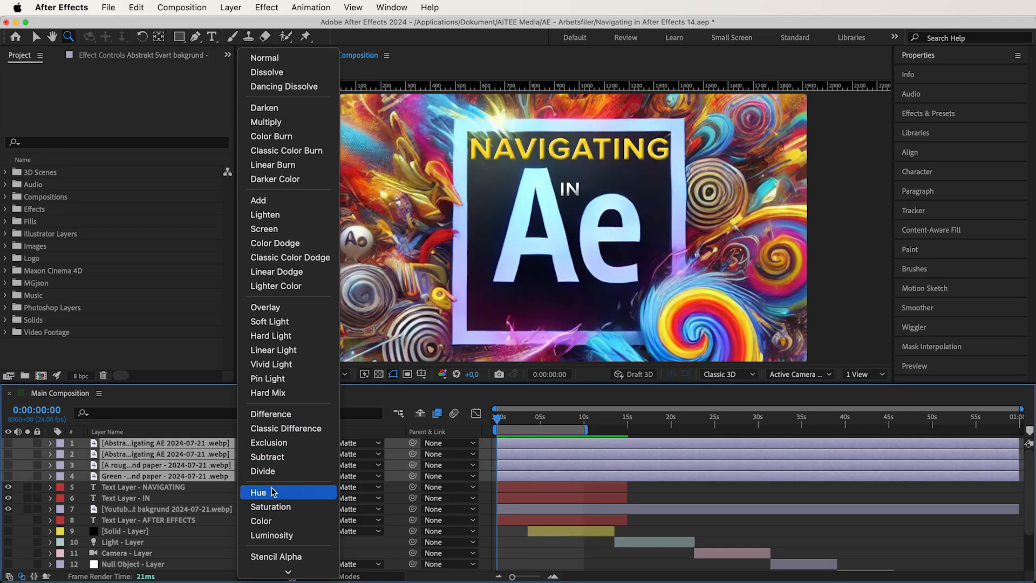
click(288, 429)
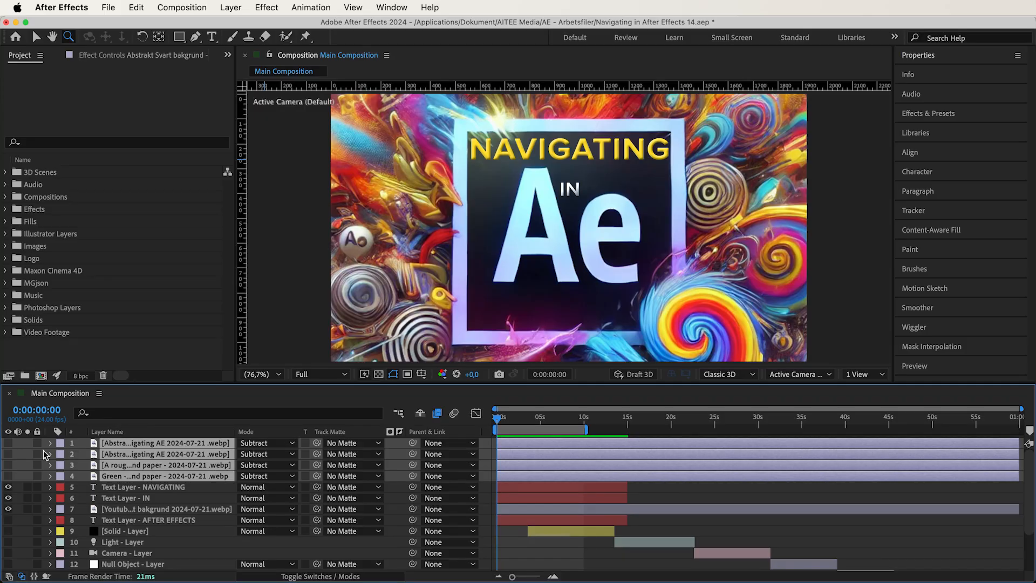
click(26, 449)
- Show the two Abstrakt background layers and the two paper layers one at a time to compare their Subtract blends
click(8, 443)
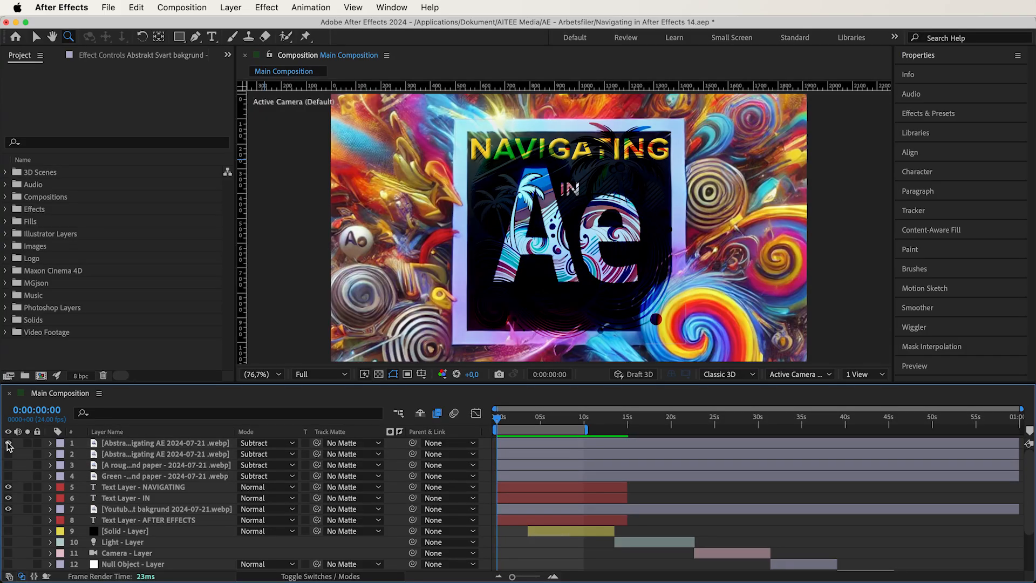
click(8, 443)
click(8, 454)
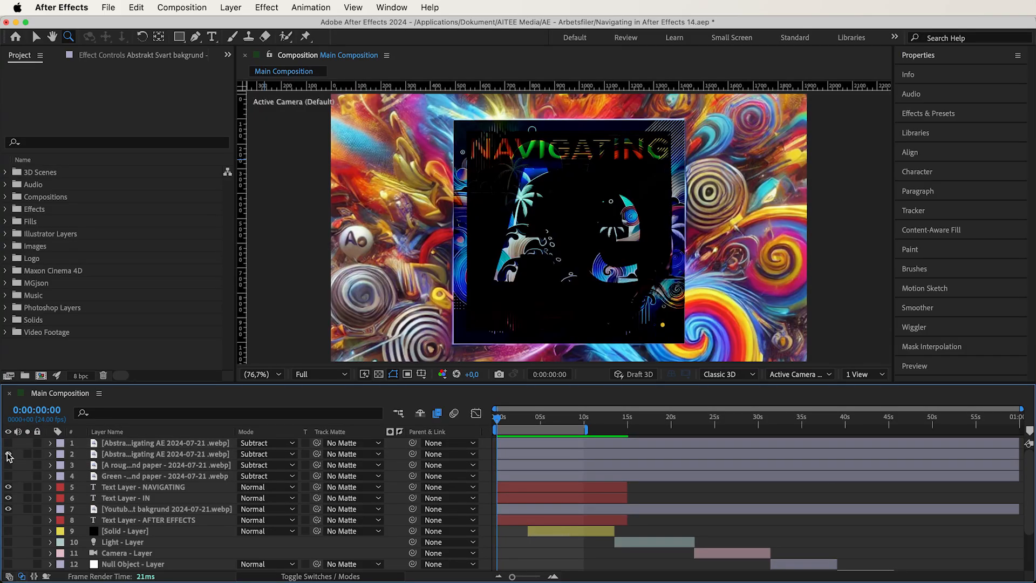
click(8, 455)
click(8, 465)
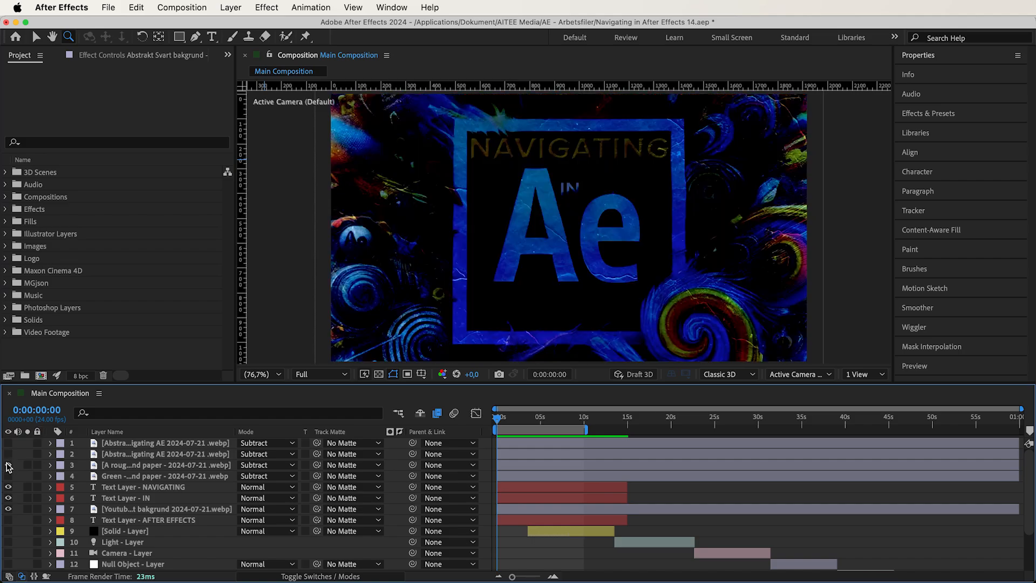
click(8, 465)
click(8, 476)
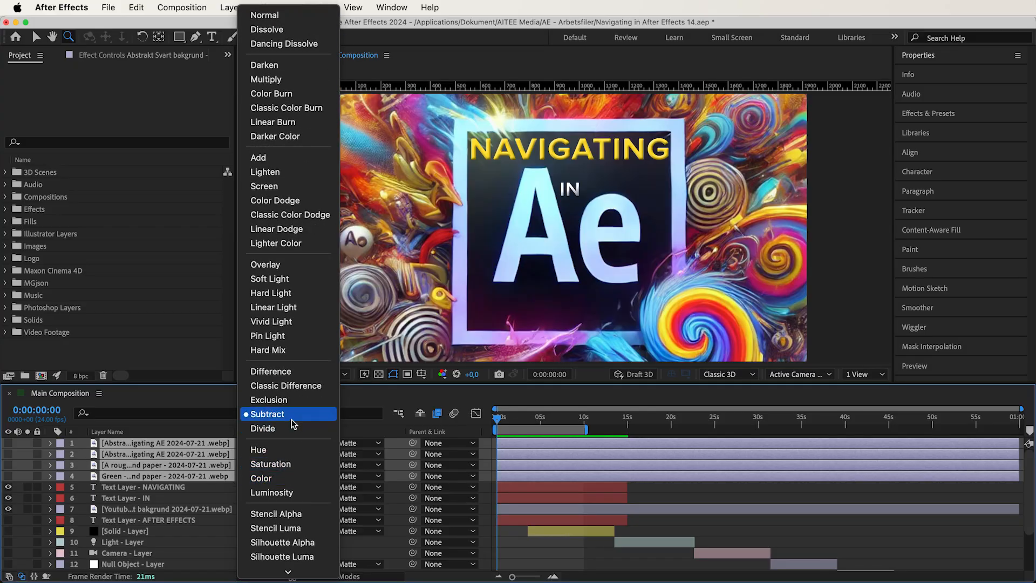
- Set the four background and paper layers to Divide, and preview the green paper layer alone
click(292, 430)
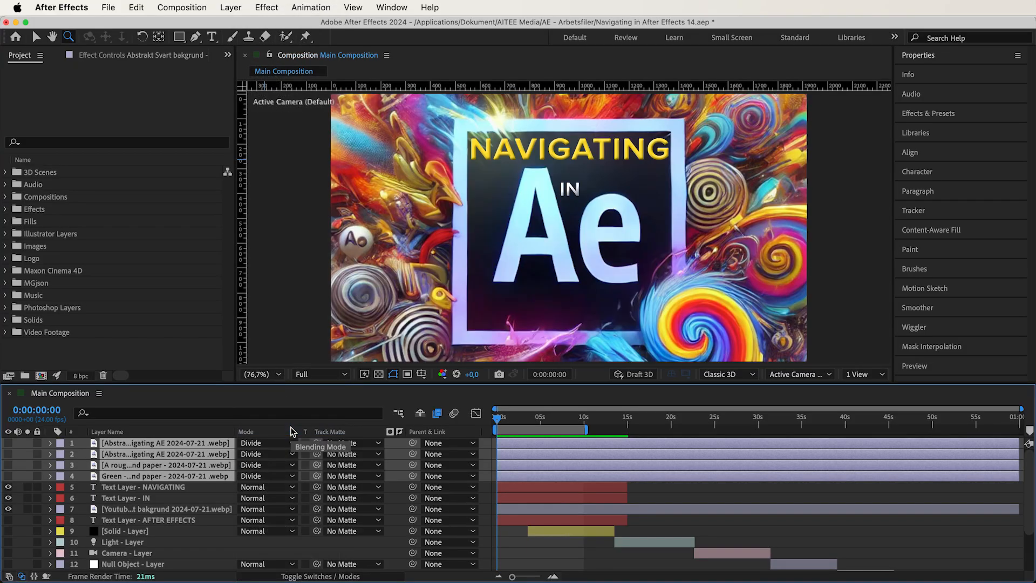
click(23, 447)
click(7, 476)
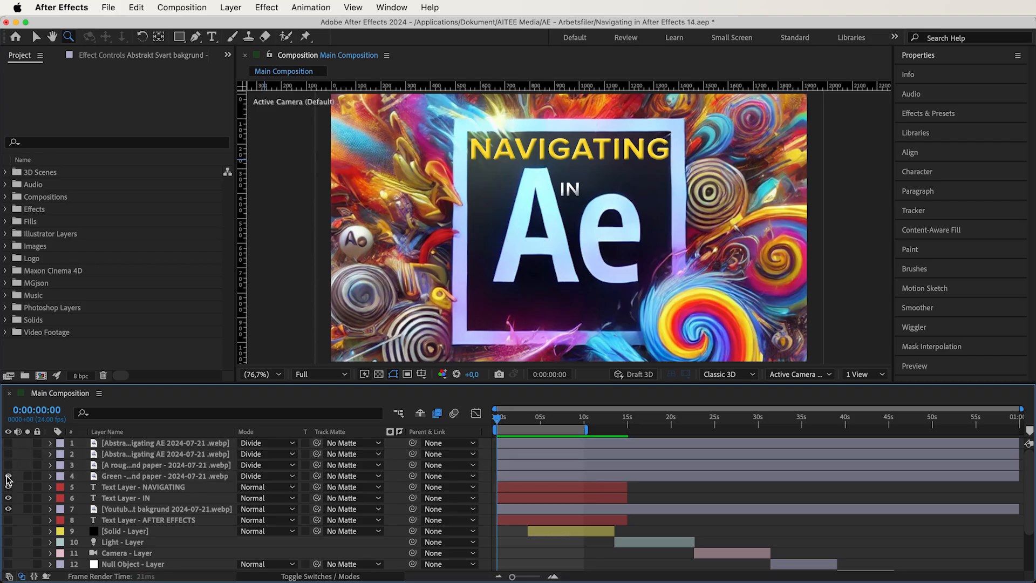
click(7, 476)
- Toggle the vintage paper, both Abstrakt backgrounds and the green paper layer to compare their Divide blends, leaving all hidden
click(8, 465)
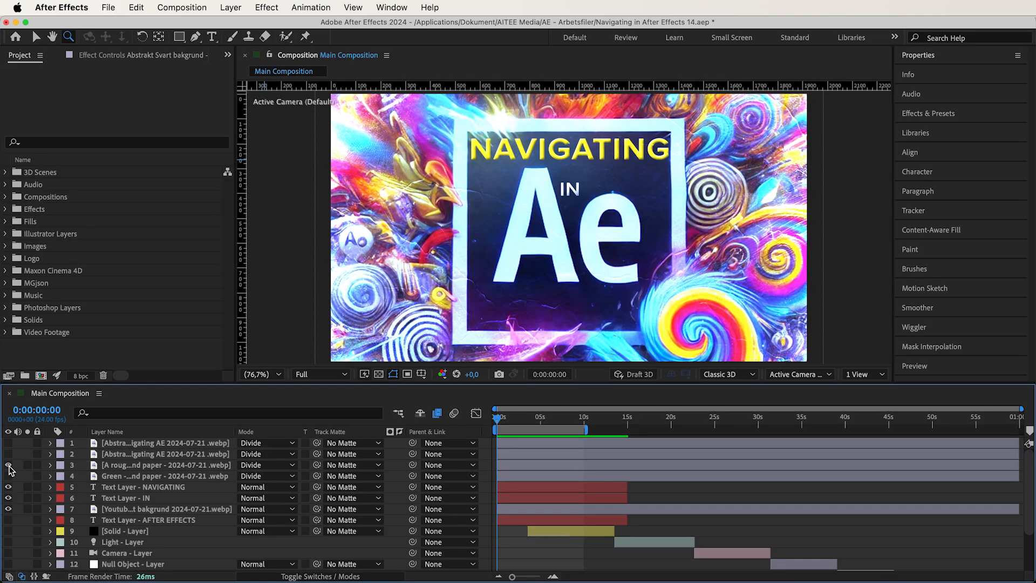
click(8, 465)
click(8, 454)
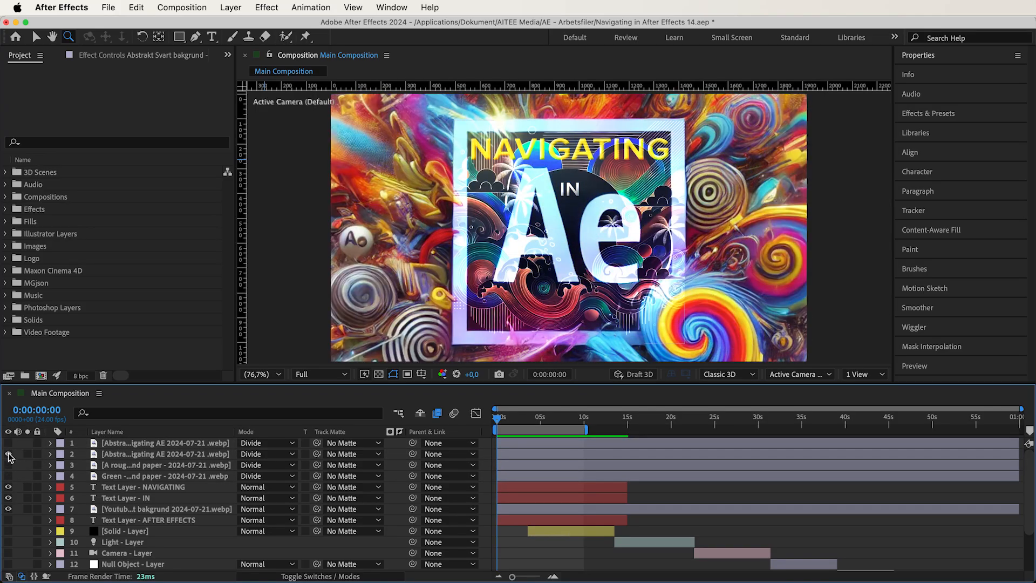
click(8, 443)
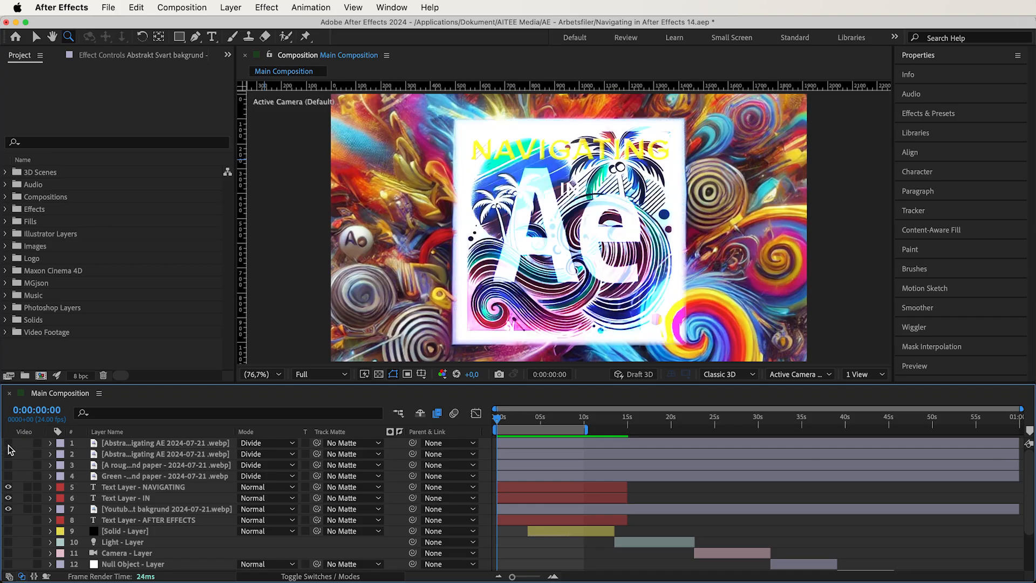
click(8, 454)
click(8, 454)
click(8, 443)
click(8, 466)
click(8, 476)
click(9, 476)
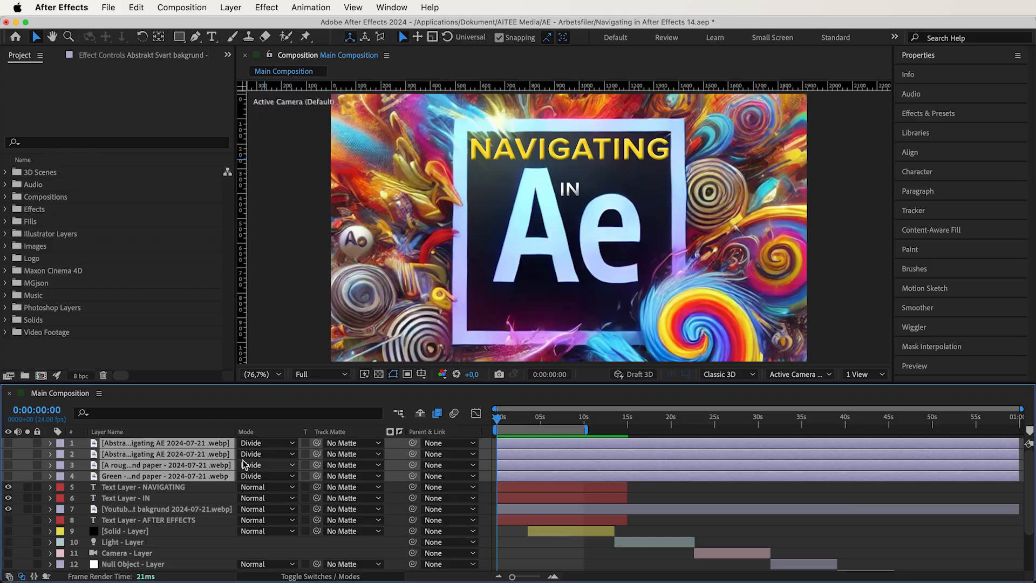
- Set the four selected background and paper layers to the Hue blending mode
click(256, 455)
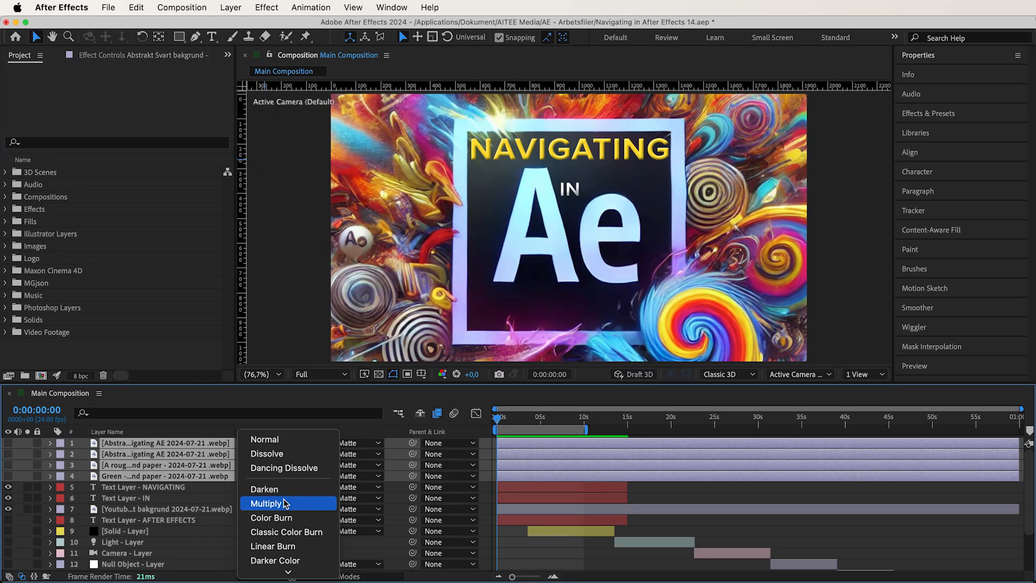
scroll(284, 503, down, 8)
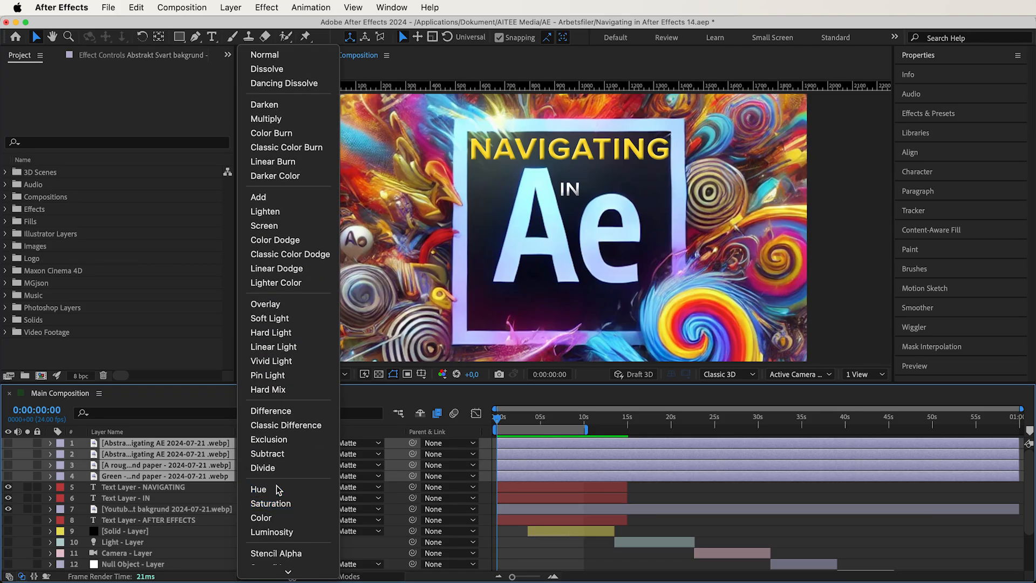
click(279, 487)
- Show each background and paper layer individually to compare their Hue blends, leaving all hidden
click(8, 443)
click(9, 455)
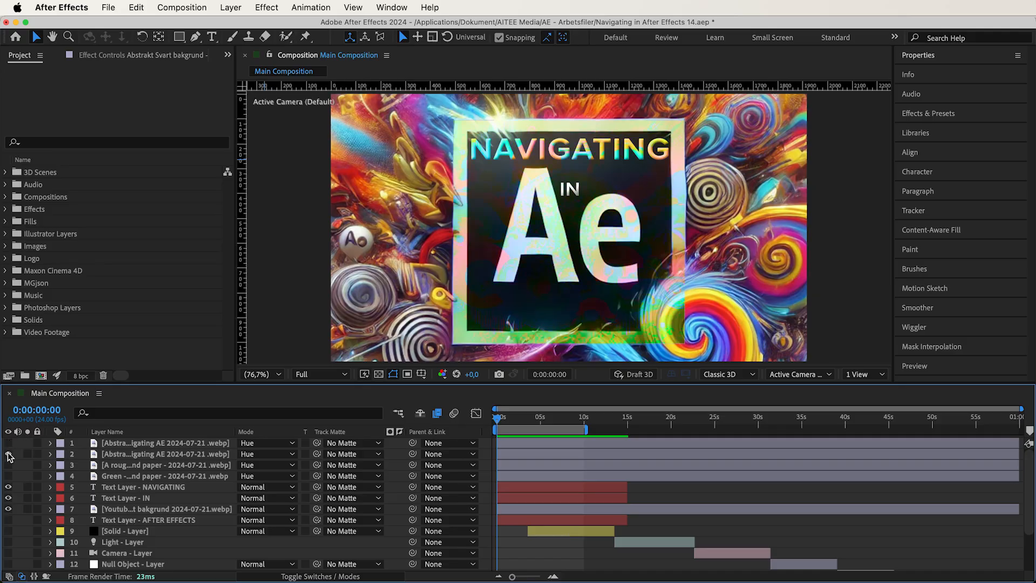
click(9, 465)
click(8, 465)
click(8, 475)
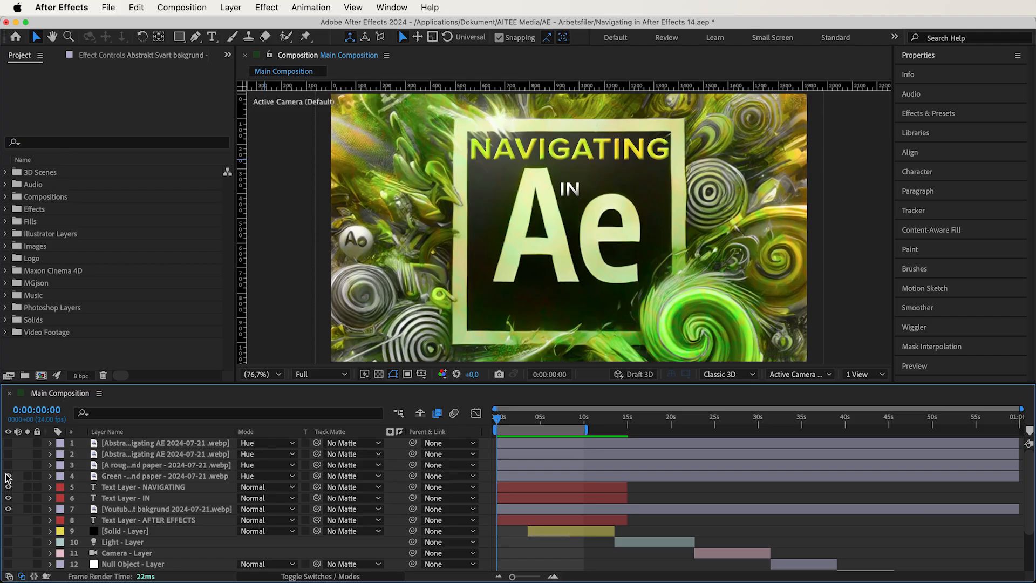
click(8, 476)
- Set the four background and paper layers above the text to the Saturation blending mode
click(13, 475)
shift+click(115, 442)
click(259, 443)
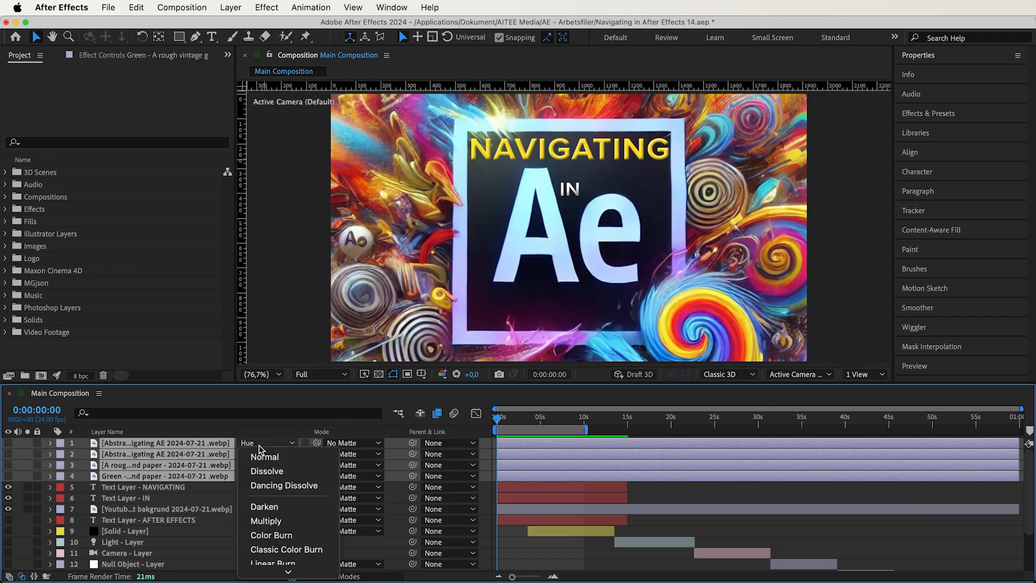
scroll(274, 488, down, 5)
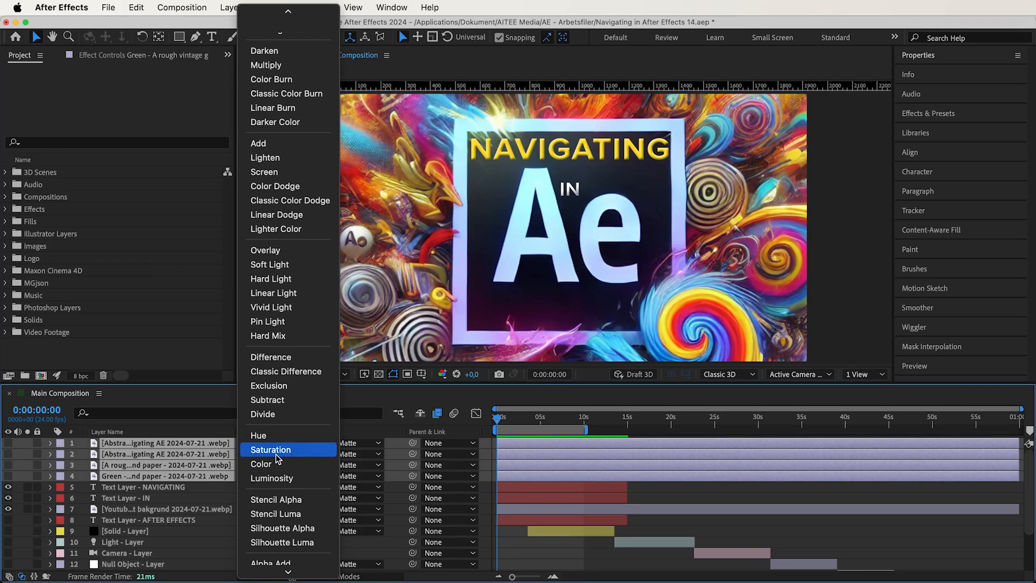
click(277, 457)
click(22, 476)
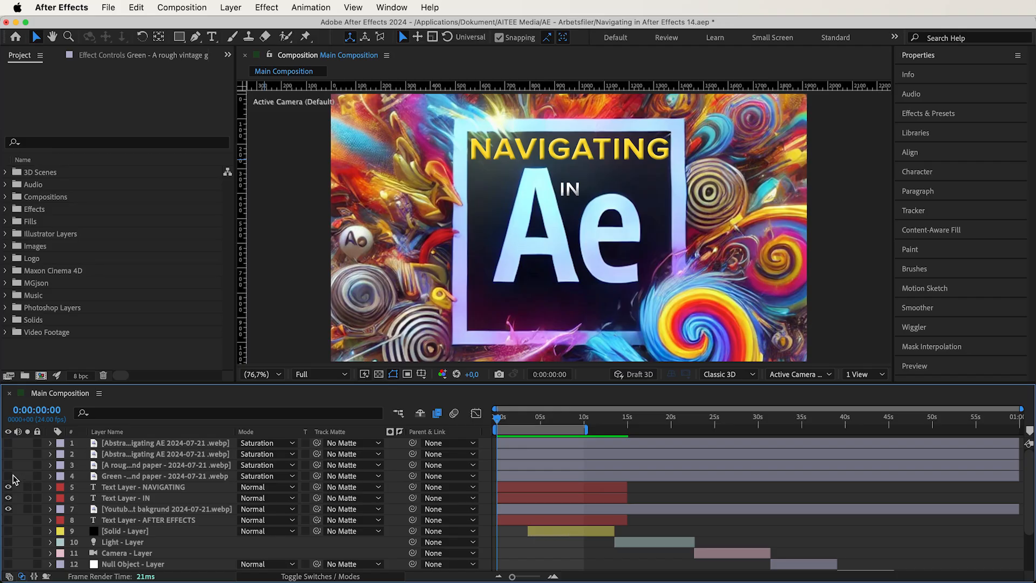
- Toggle the green paper, vintage paper and Abstrakt background layers to compare their Saturation blends, leaving all hidden
click(10, 476)
click(10, 476)
click(10, 465)
click(9, 465)
click(9, 454)
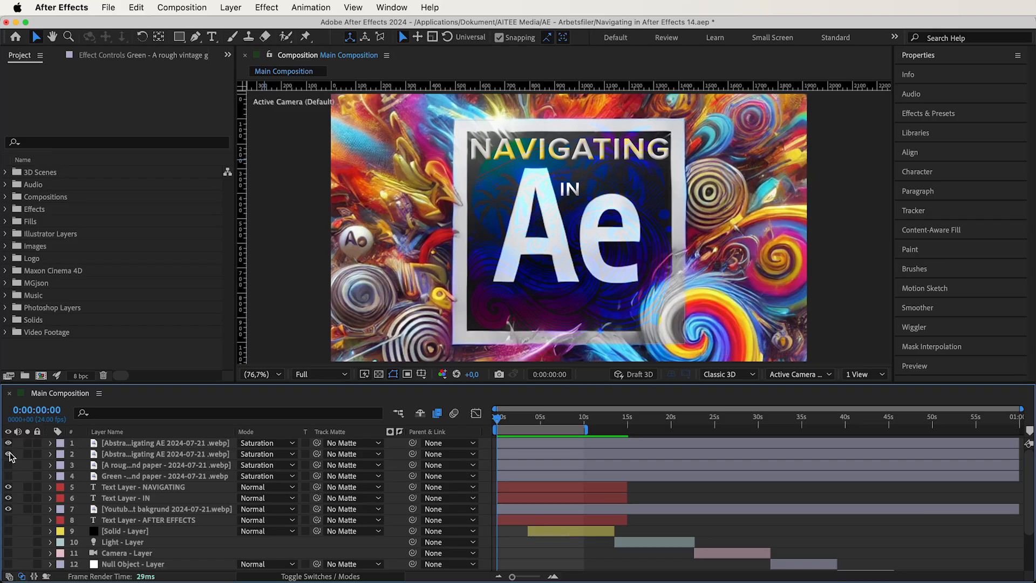
drag(10, 454, 12, 448)
- Set the four background and paper layers above the text to the Color blending mode
click(119, 445)
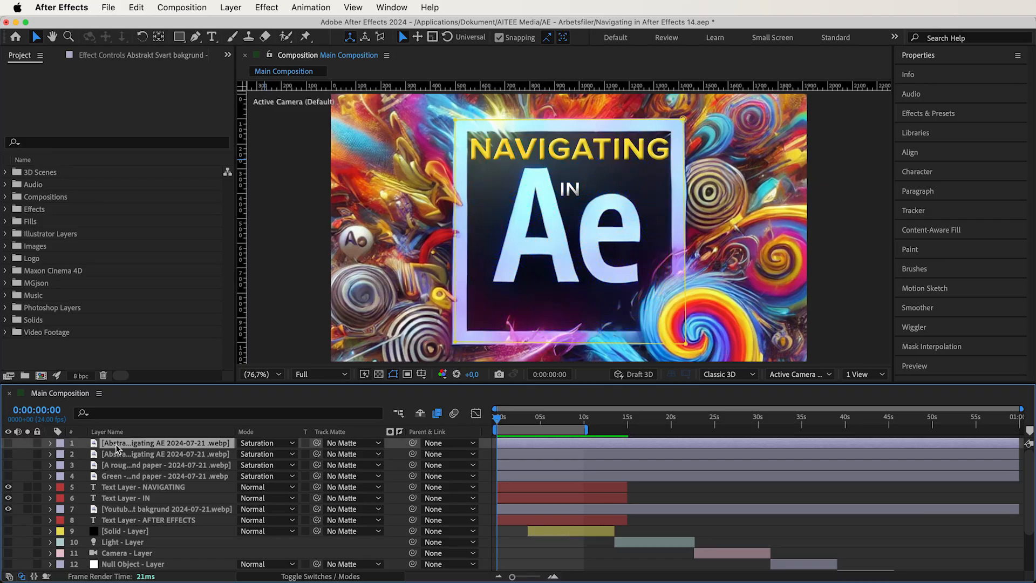
shift+click(130, 474)
click(257, 443)
scroll(286, 489, down, 10)
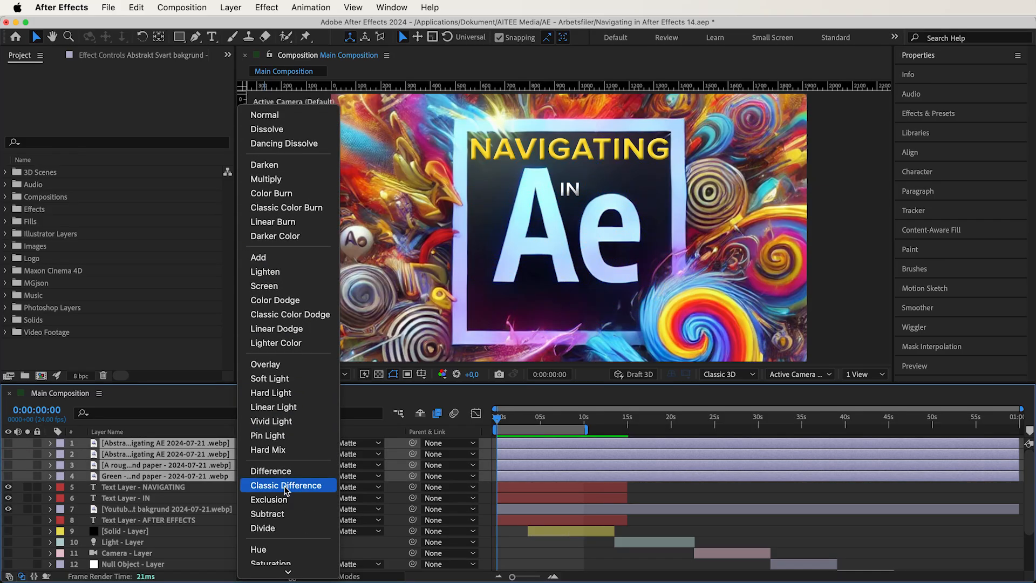
click(284, 479)
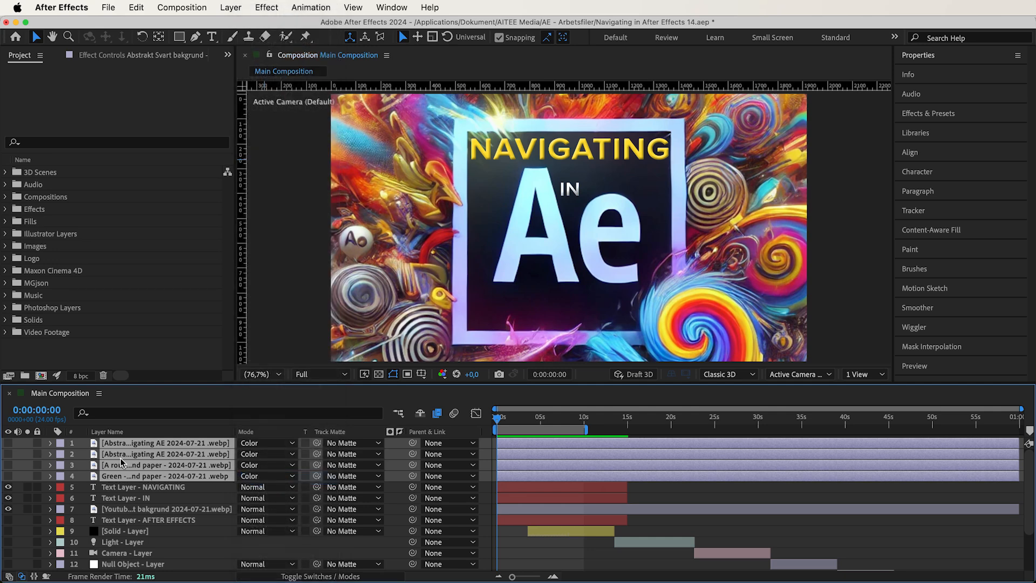
click(20, 451)
- Show each background and paper layer in turn to compare their Color blends, leaving all hidden
click(8, 443)
click(8, 443)
click(8, 454)
click(9, 453)
click(8, 465)
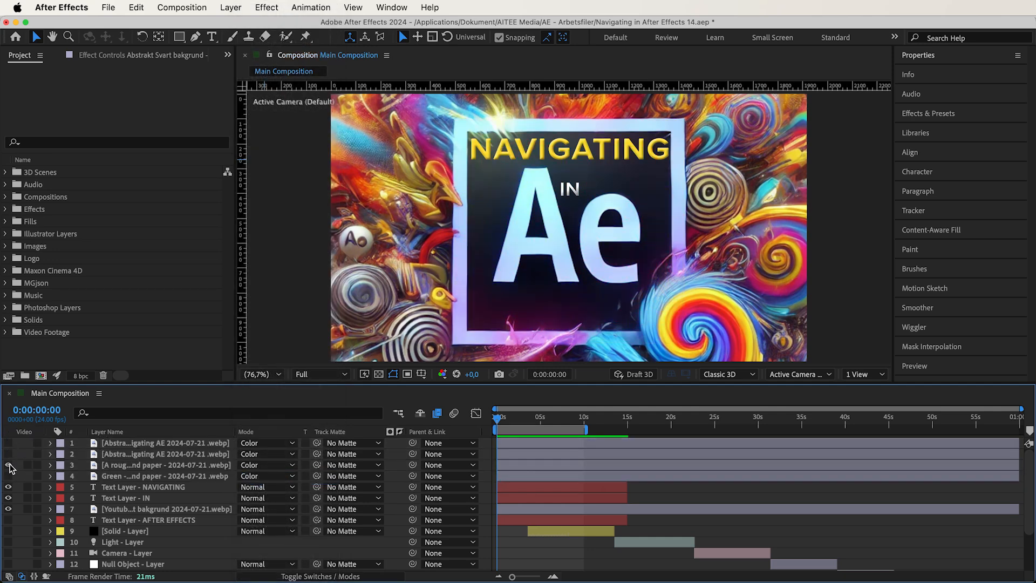
click(8, 465)
click(8, 476)
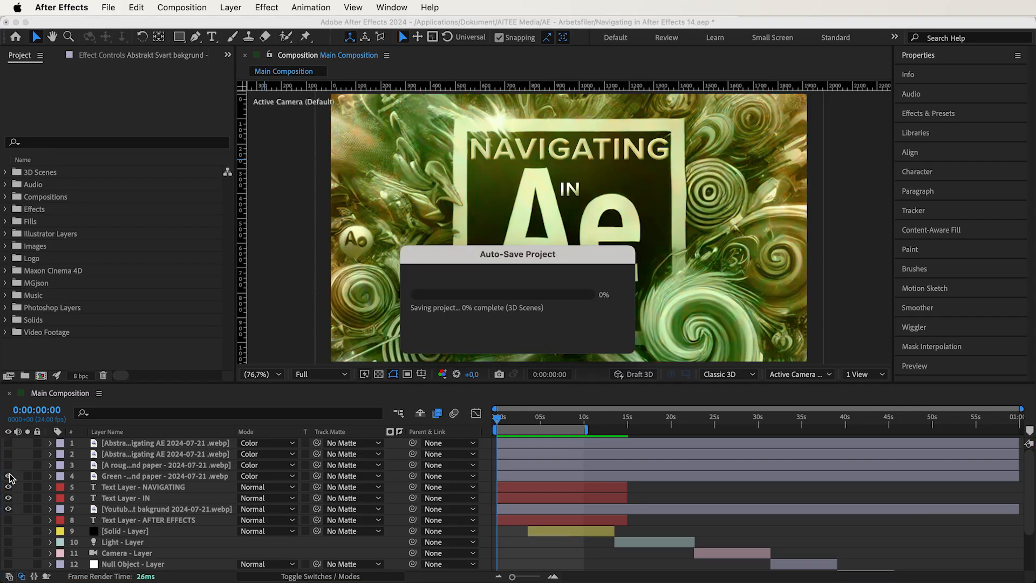
click(8, 475)
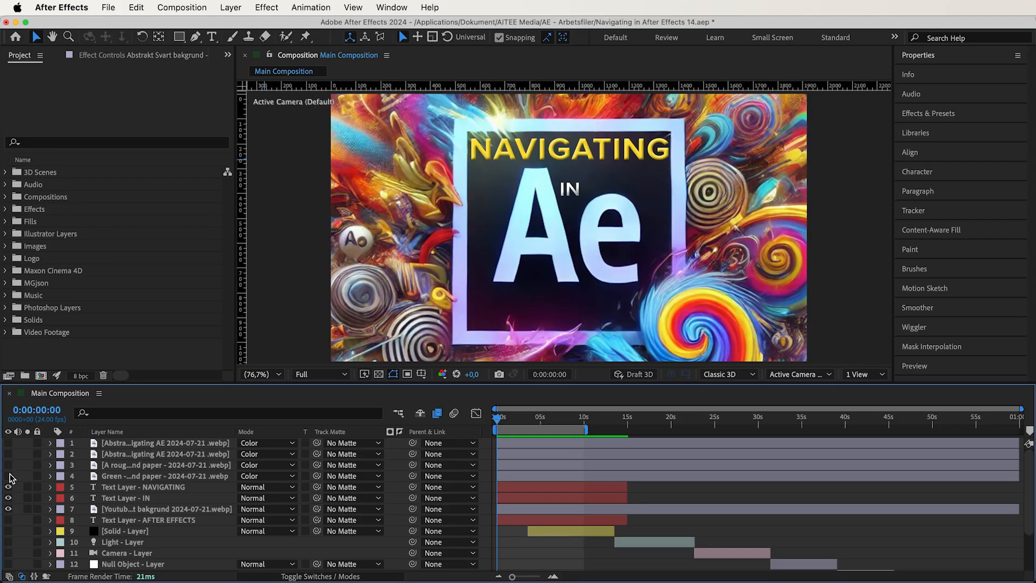
- Add the grayscale nature scene image from the AI - Images folder as the top layer of the Main Composition
click(5, 245)
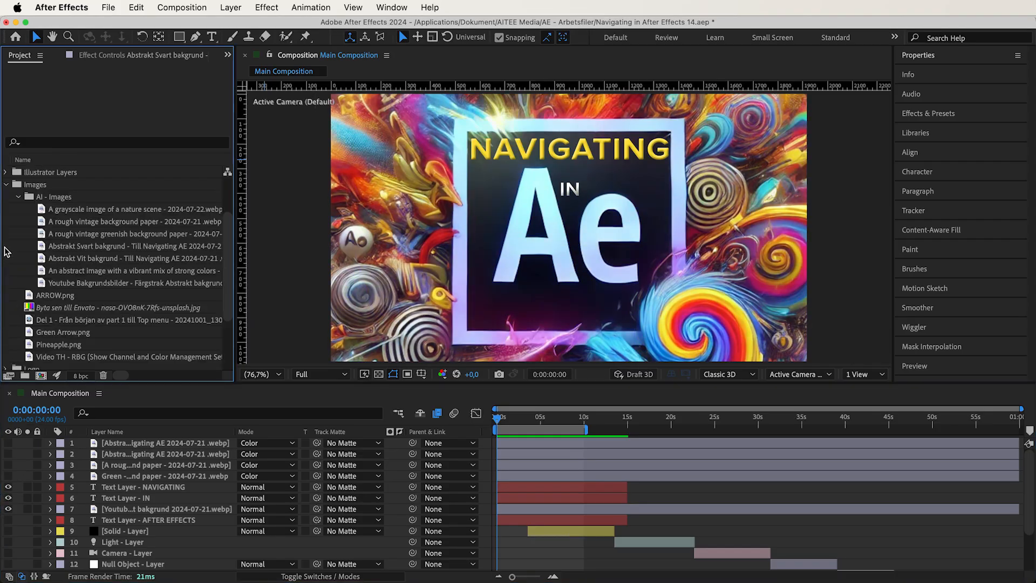
click(63, 210)
drag(119, 436, 119, 439)
- Set the grayscale nature scene layer's Scale to 200%
click(52, 444)
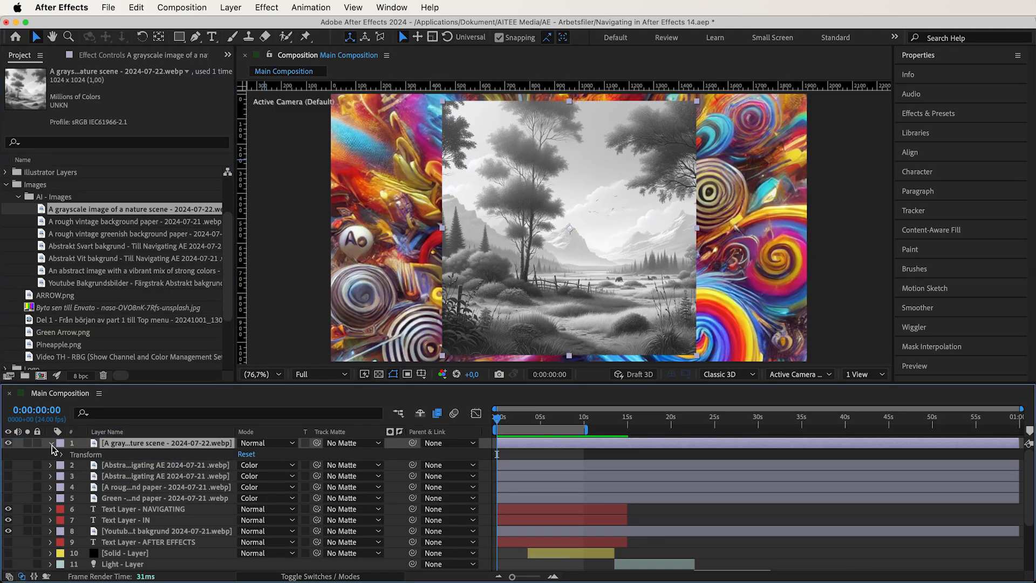
click(53, 454)
click(257, 487)
text(200)
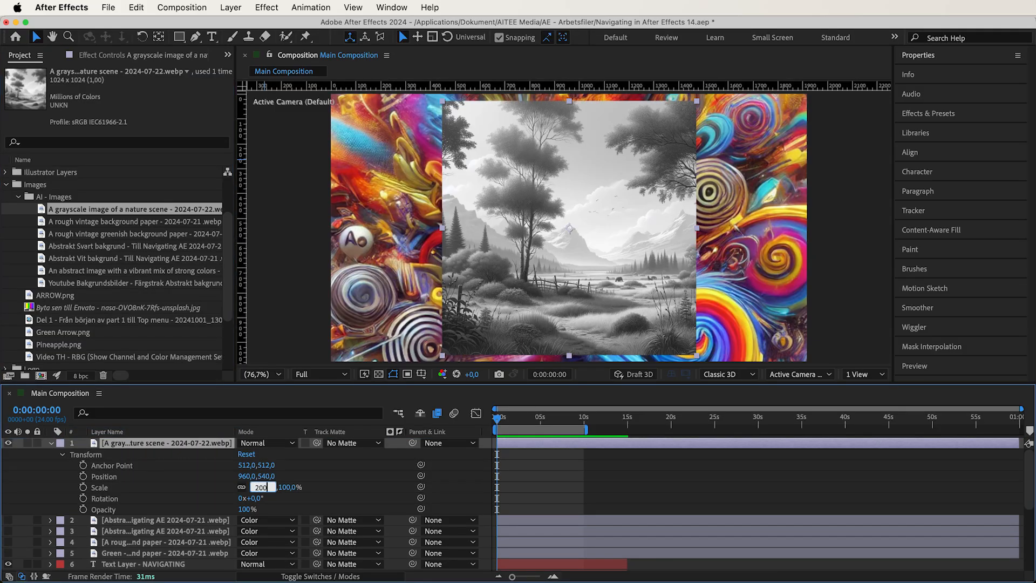
key(Return)
- Add the abstract image with a vibrant mix of strong colors above the grayscale nature scene layer
click(94, 233)
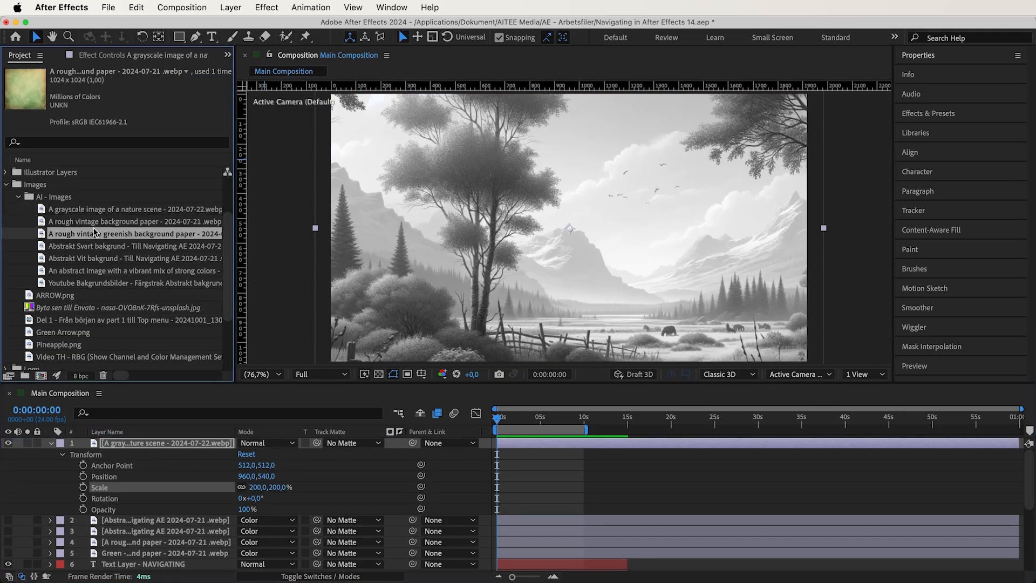
drag(85, 271, 134, 444)
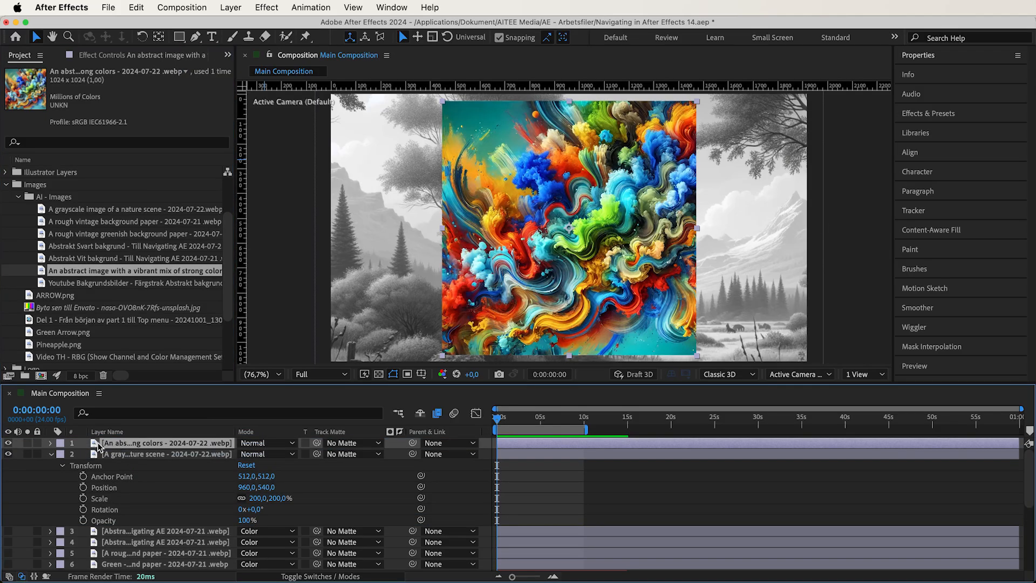
- Set the abstract image layer's Scale to 200% and its blending mode to Color over the grayscale nature scene
key(s)
click(256, 455)
text(200)
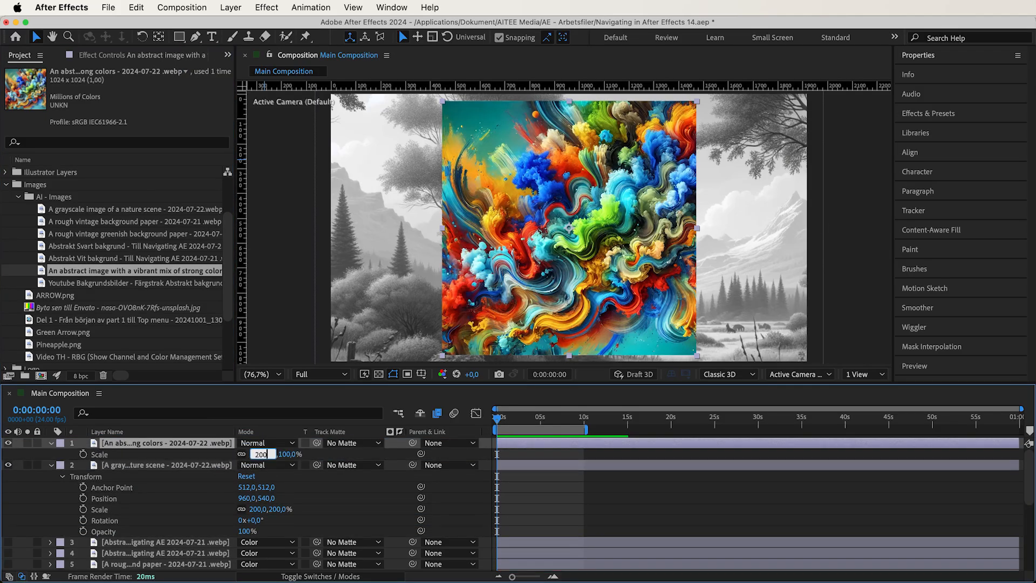
key(Return)
click(277, 442)
scroll(281, 482, down, 10)
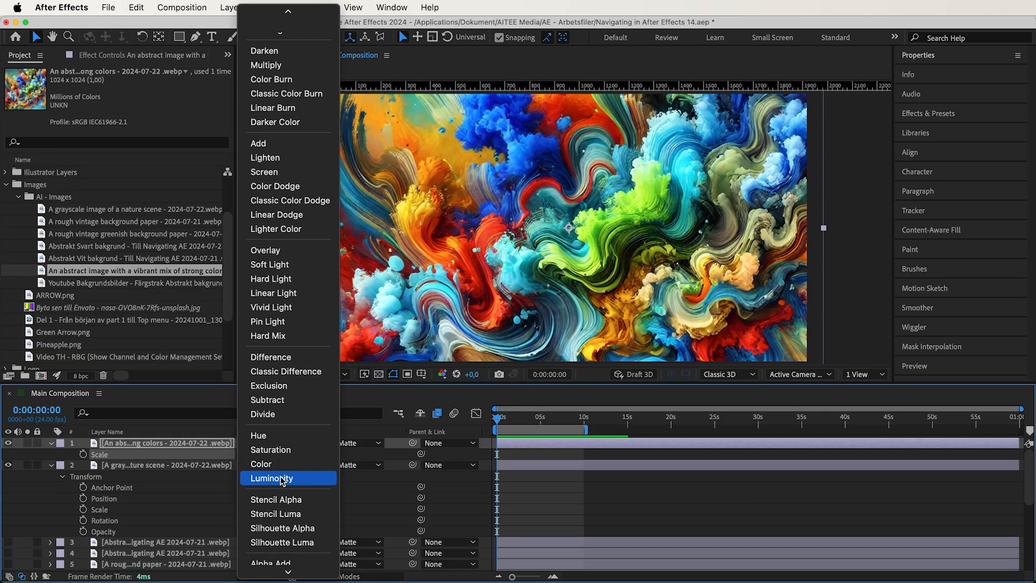
click(280, 464)
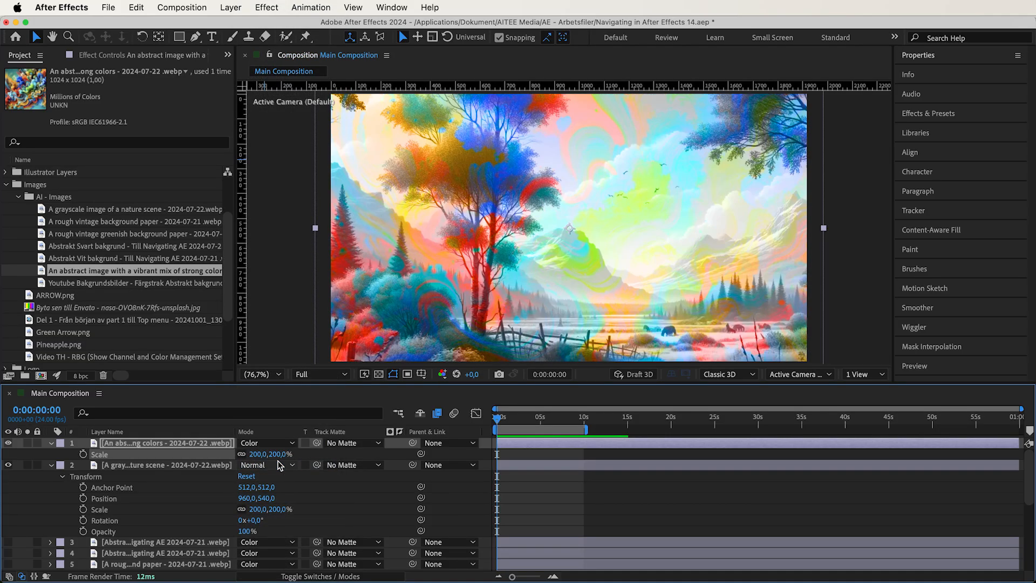
- Delete the abstract image layer and preview the rough vintage paper layer's Color blend above the grayscale nature scene
click(154, 445)
key(Delete)
drag(154, 542, 139, 443)
click(9, 443)
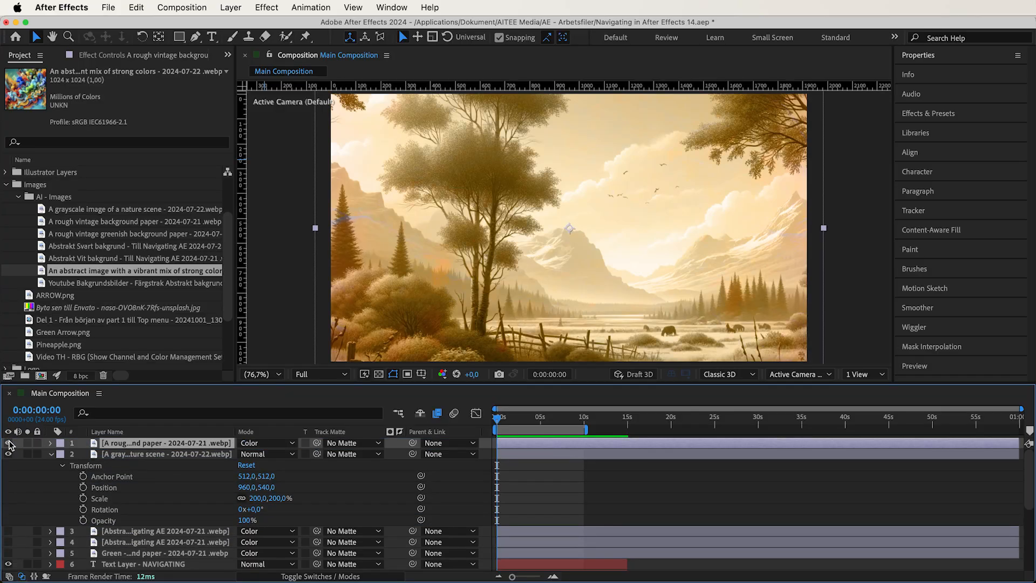
click(9, 443)
drag(108, 443, 134, 445)
- Move the greenish paper layer above the nature scene, compare its Color blend shown and hidden, and return it below
click(131, 554)
click(9, 443)
click(9, 443)
click(9, 443)
click(10, 443)
drag(127, 447, 127, 532)
click(51, 443)
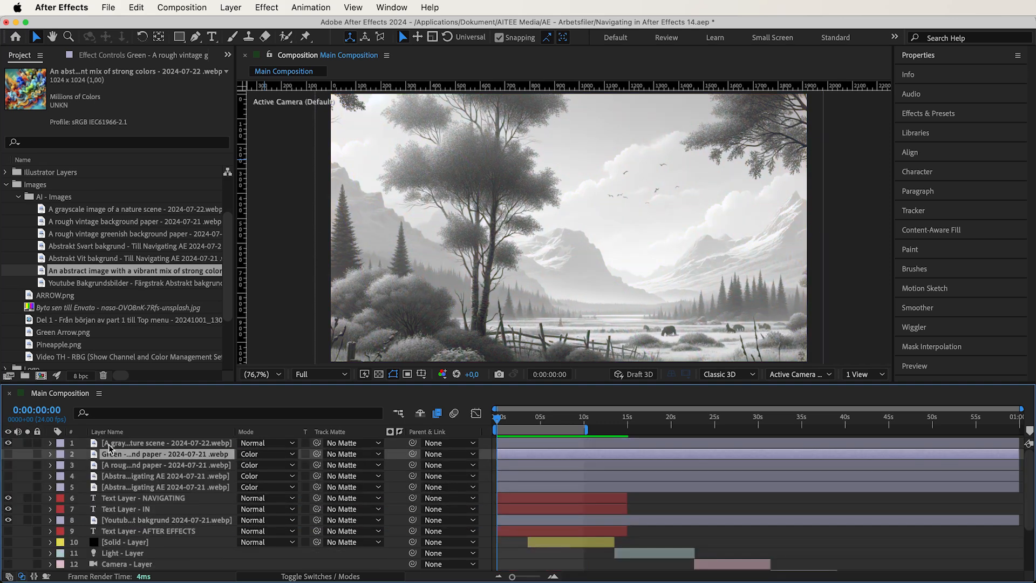
- Delete the grayscale nature scene layer and set the four paper and abstract background layers to Luminosity
click(130, 443)
key(Delete)
click(130, 443)
shift+click(147, 475)
click(248, 474)
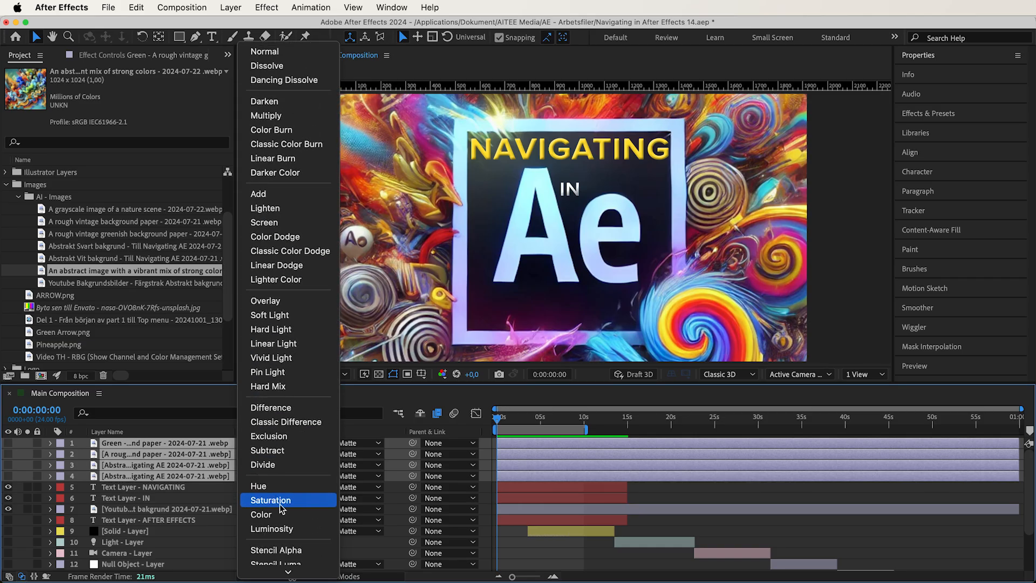
click(271, 529)
click(18, 481)
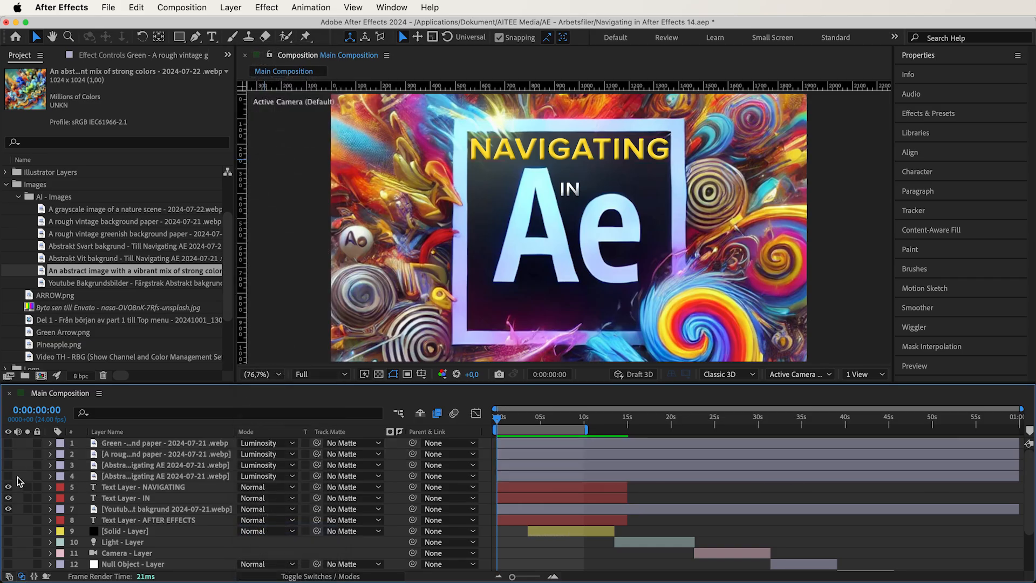
- Show and hide each of the four paper and abstract background layers in turn to compare their Luminosity blends
click(8, 476)
click(8, 475)
click(8, 465)
click(8, 465)
click(8, 454)
click(8, 454)
click(8, 443)
click(8, 442)
- Add the abstract image with a vibrant mix of strong colors as the top layer and set its Scale to 200%
drag(112, 271, 110, 445)
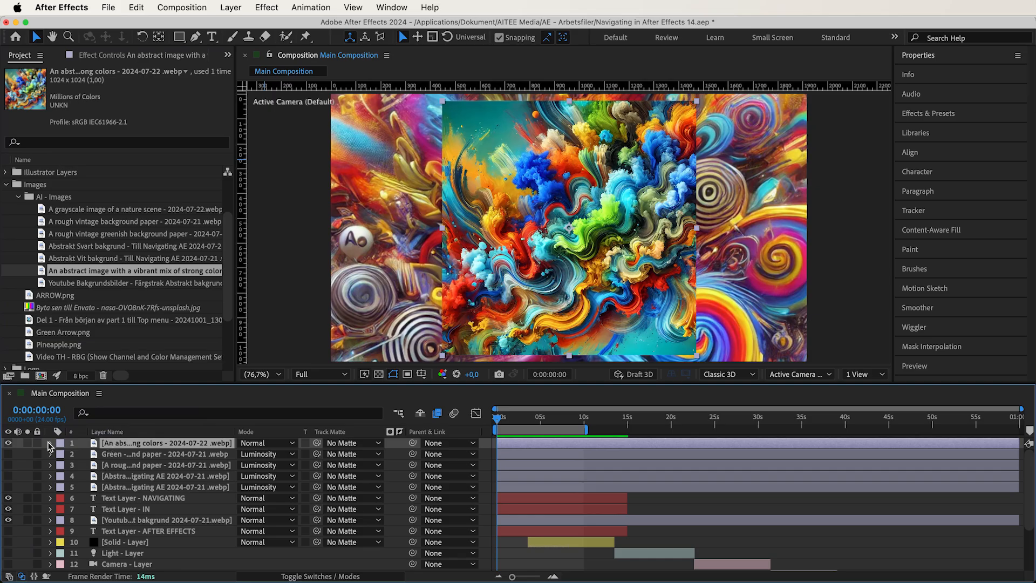
click(50, 443)
click(63, 454)
click(258, 487)
text(200)
key(Return)
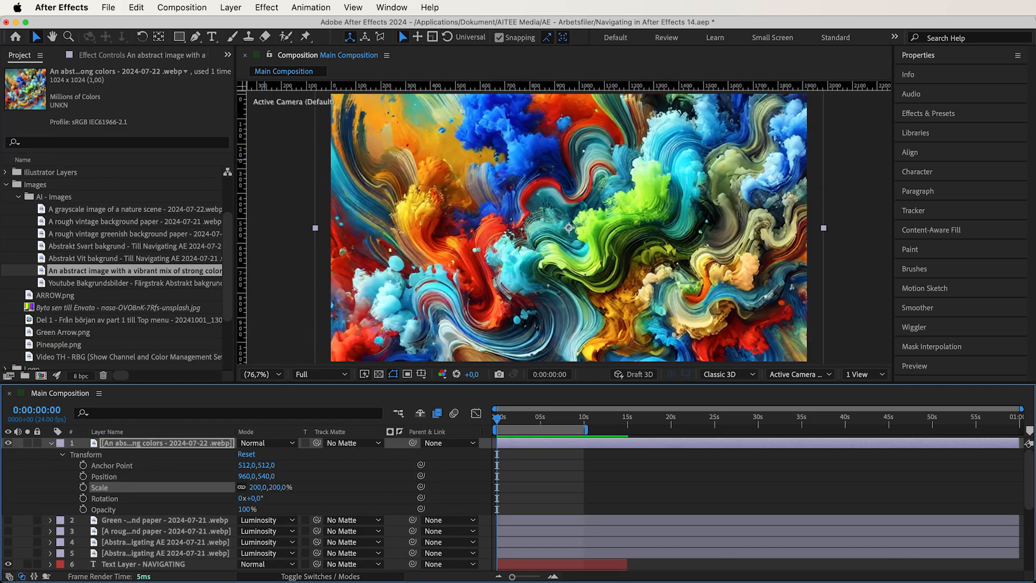
- Reorder the abstract image layer beneath the greenish and rough paper layers, showing each paper's Luminosity blend over it
drag(208, 451, 203, 530)
click(9, 444)
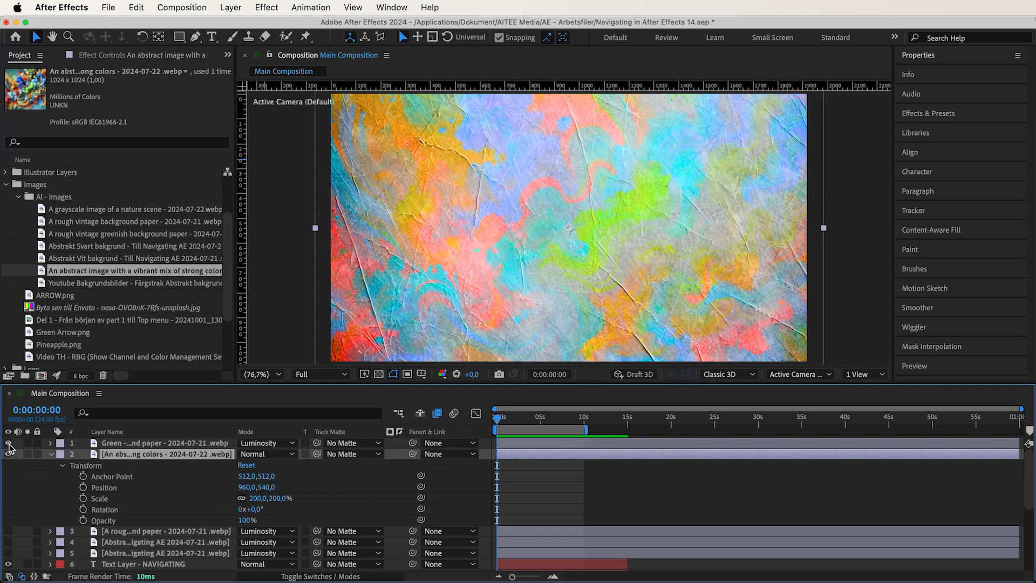
click(8, 443)
key(super+bracketleft)
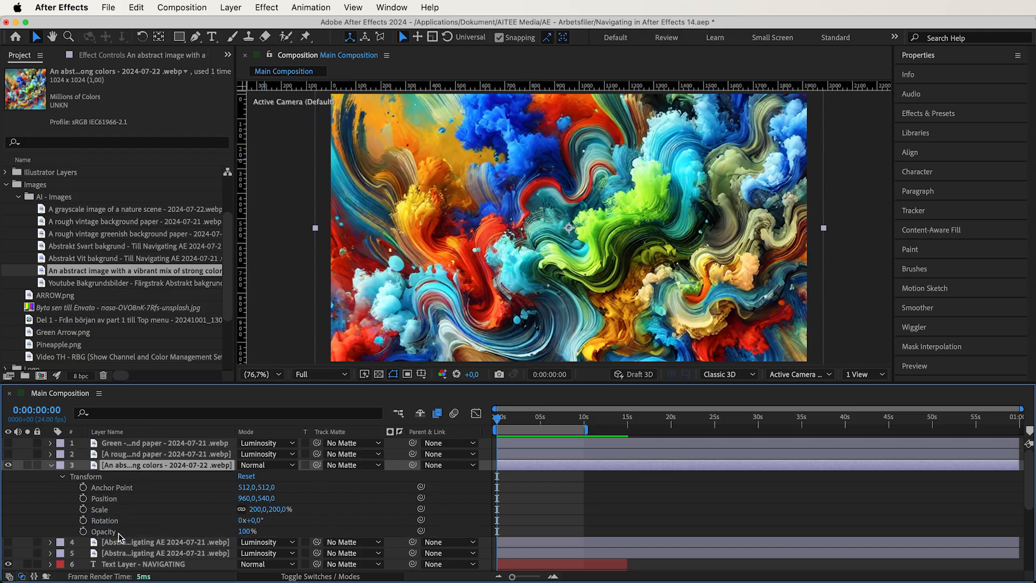
click(8, 455)
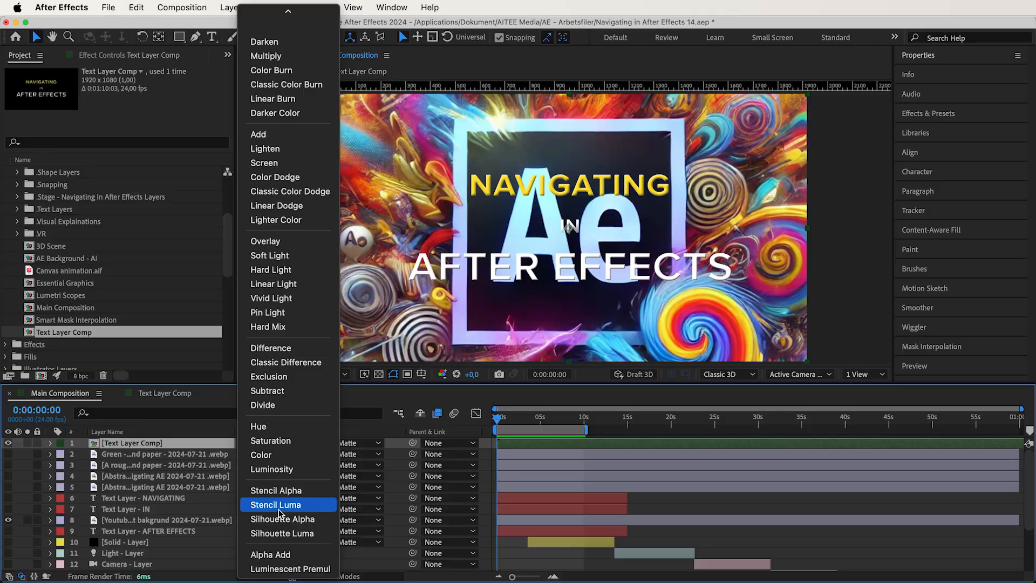
- Set the Text Layer Comp layer's blending mode to Stencil Alpha
scroll(281, 513, up, 1)
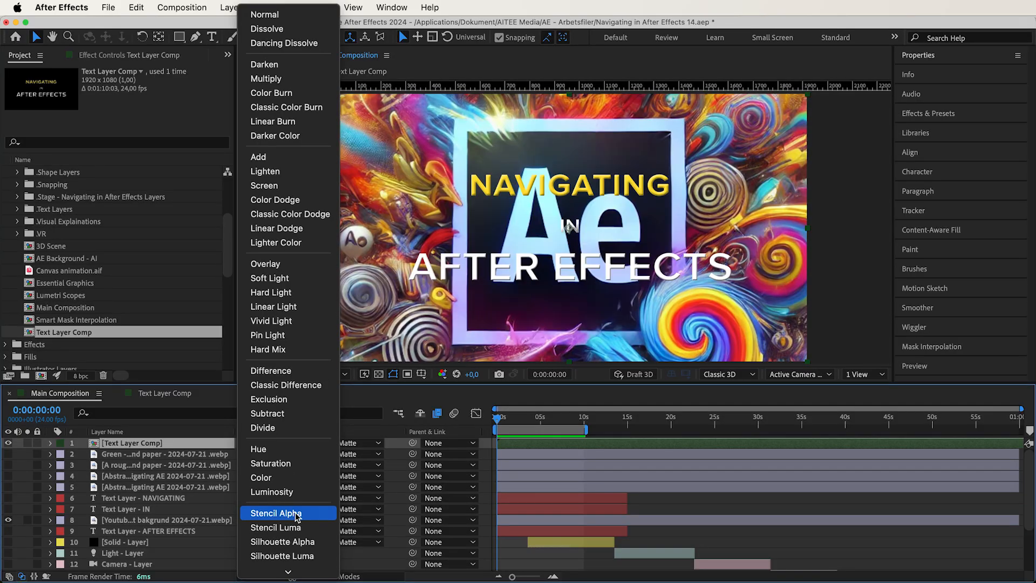
click(276, 513)
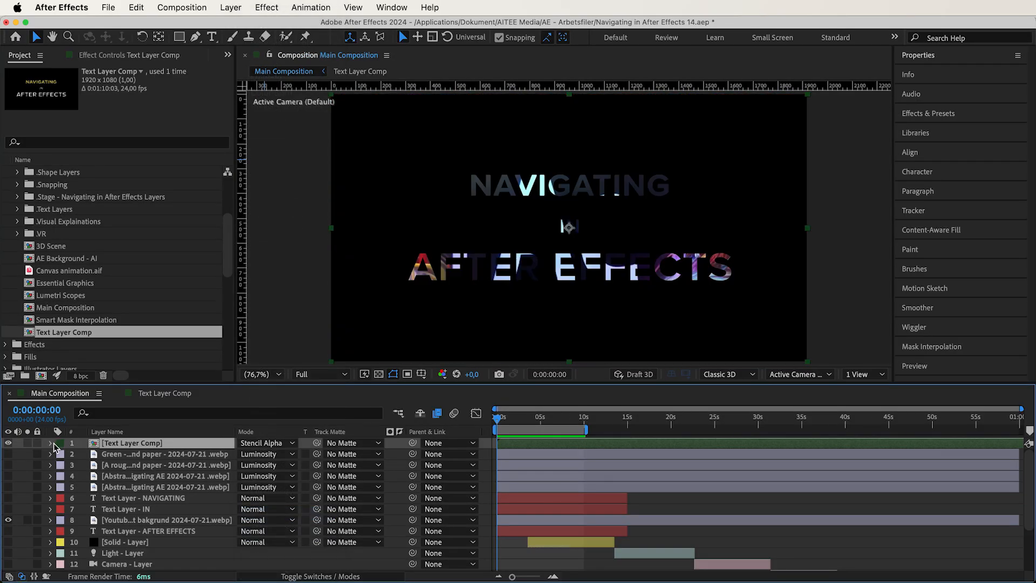
- Enlarge the Text Layer Comp layer to a Scale of 141% and move it to Position 960, 660
click(50, 443)
click(62, 455)
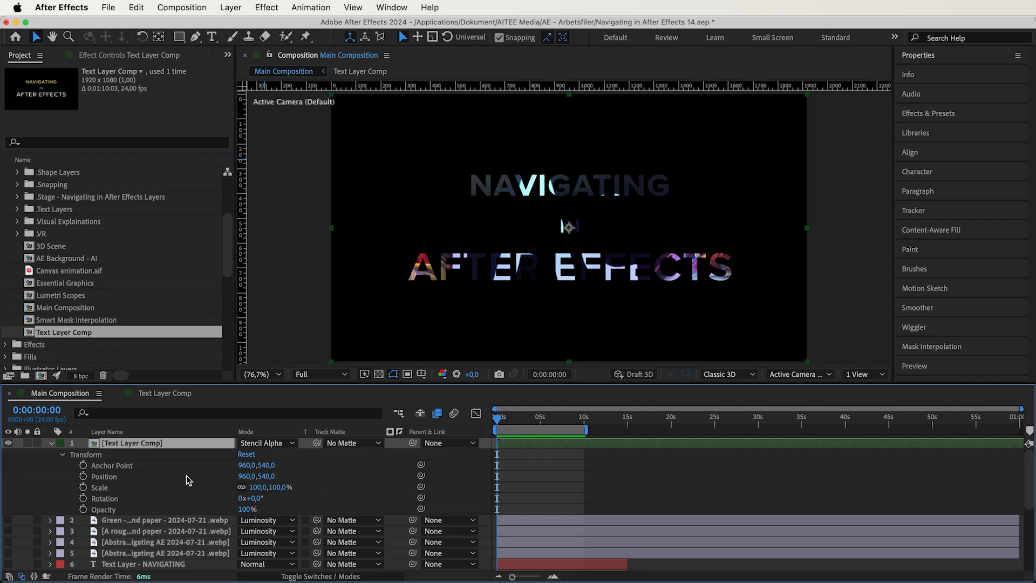
drag(256, 488, 290, 505)
drag(568, 267, 487, 294)
drag(509, 326, 566, 296)
drag(261, 487, 270, 490)
- Set the Text Layer Comp layer to Stencil Luma and magnify the word EFFECTS to 200% to inspect its edges
click(266, 442)
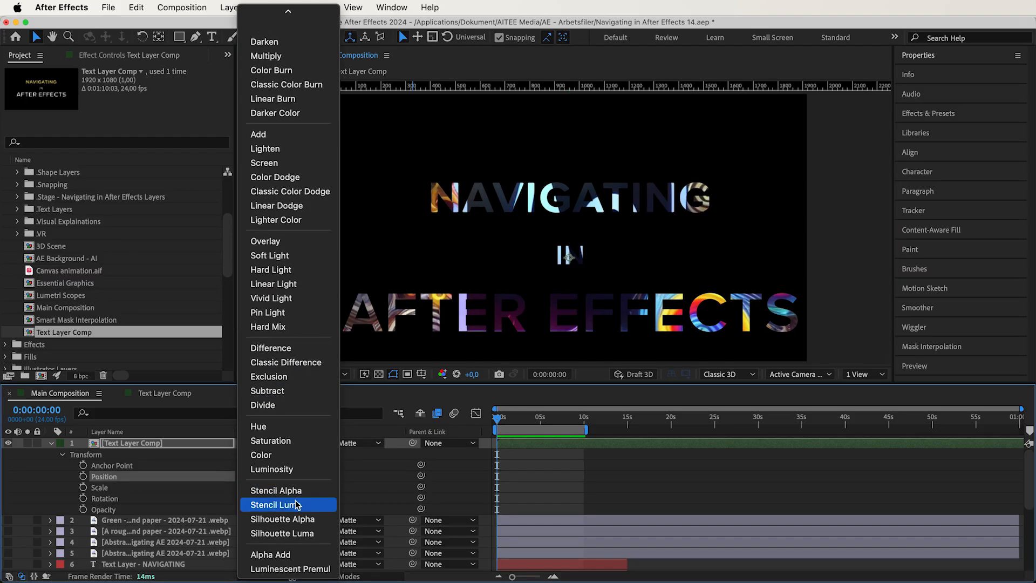
click(297, 505)
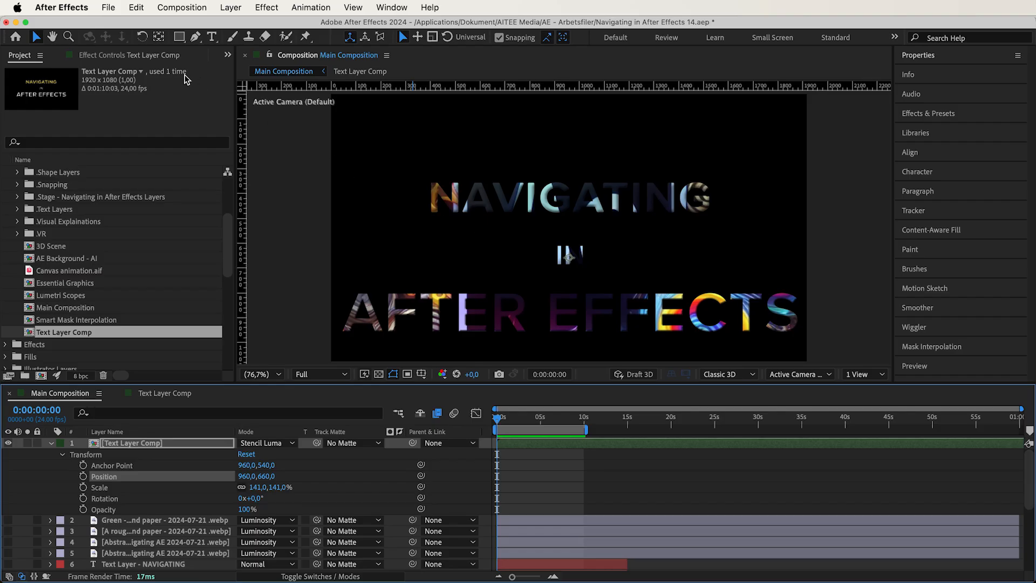
click(69, 36)
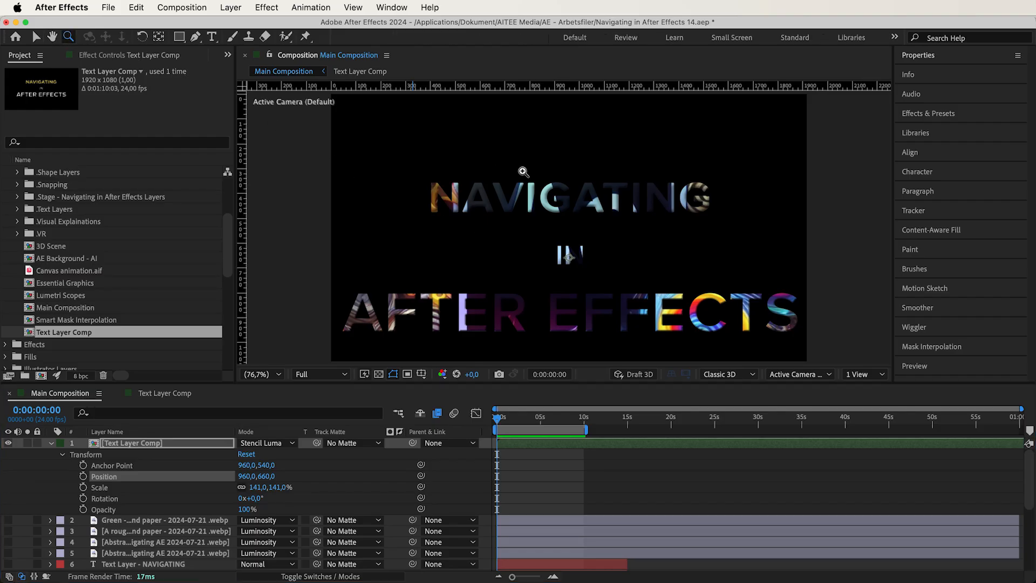
click(663, 322)
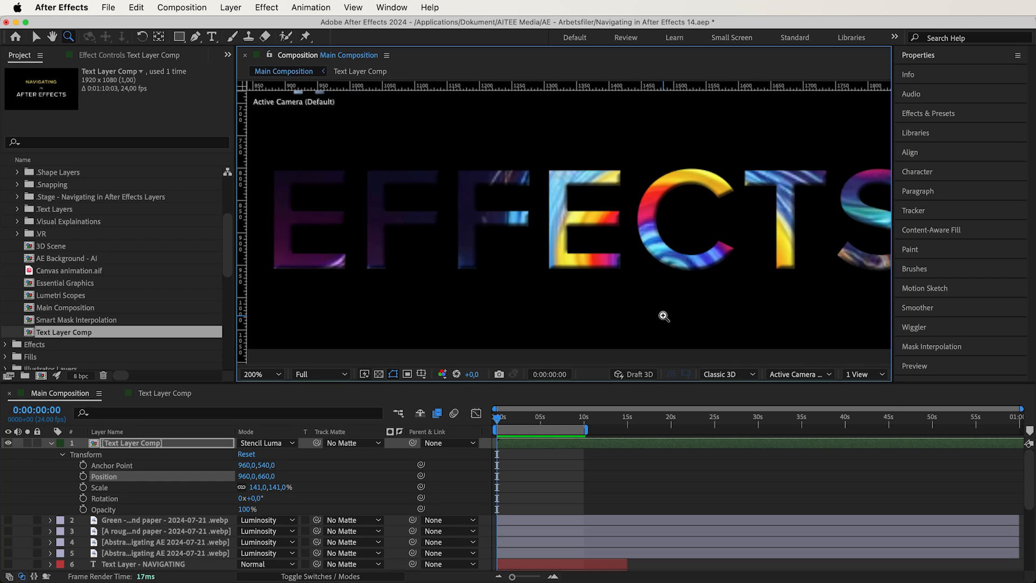
key(v)
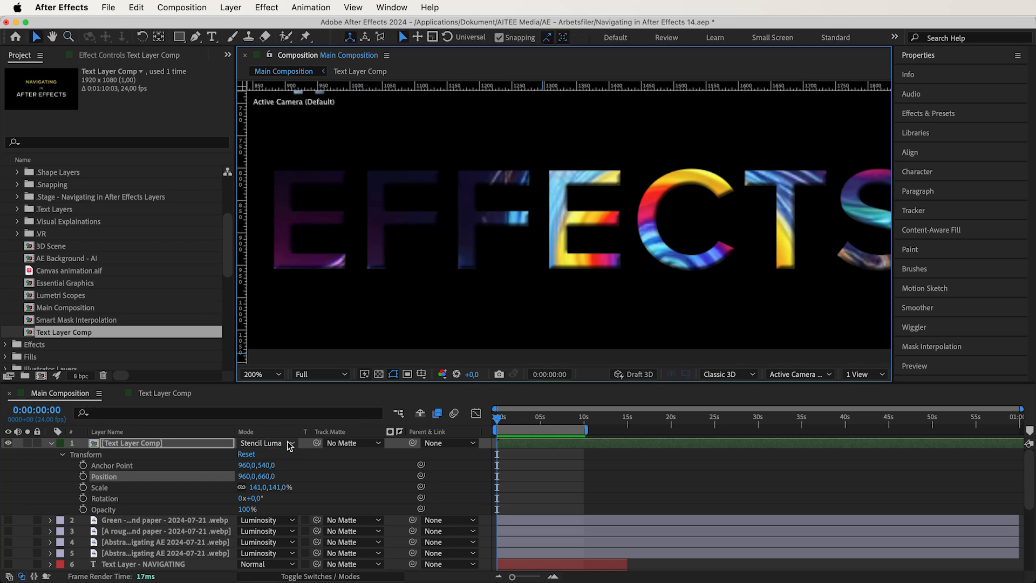
- Alternate the Text Layer Comp layer between Stencil Alpha and Stencil Luma to compare the letter edges
click(285, 443)
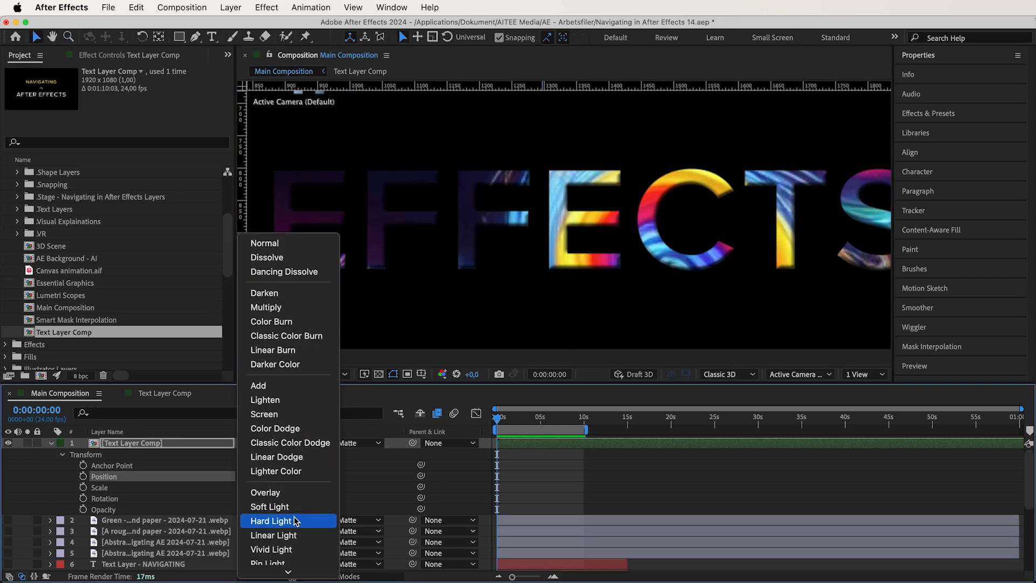
scroll(295, 521, down, 5)
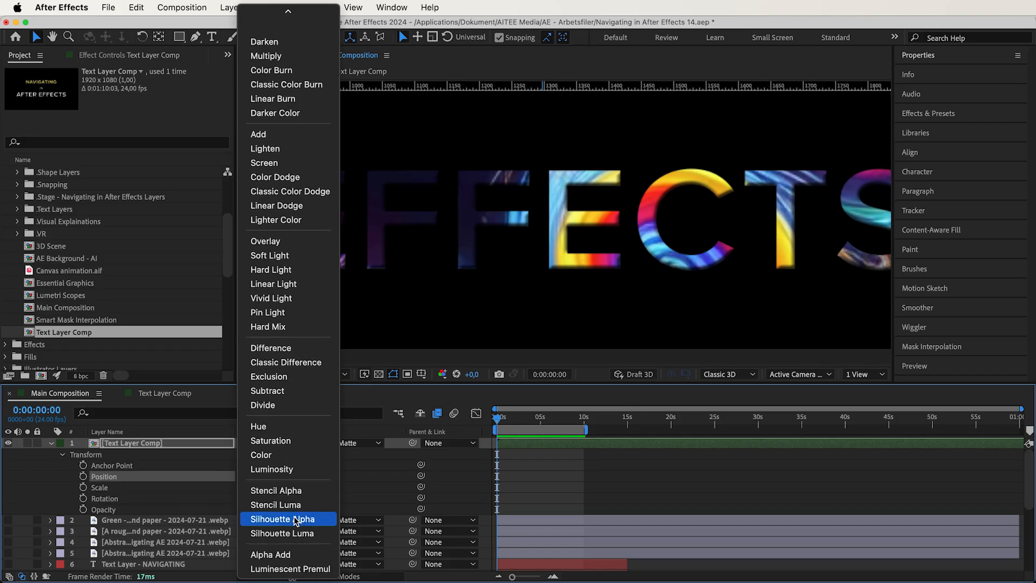
click(312, 492)
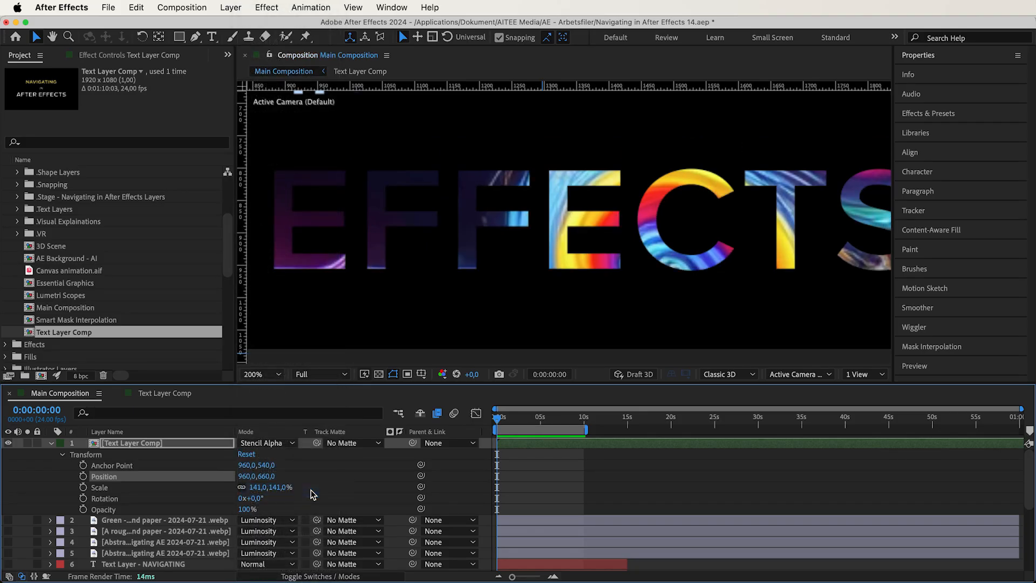
key(shift+equal)
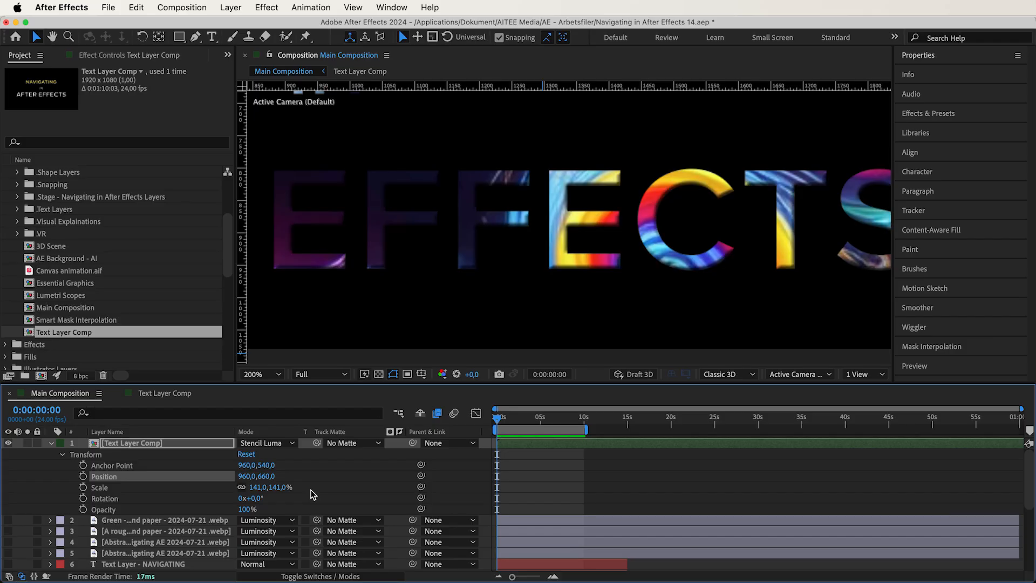
key(shift+minus)
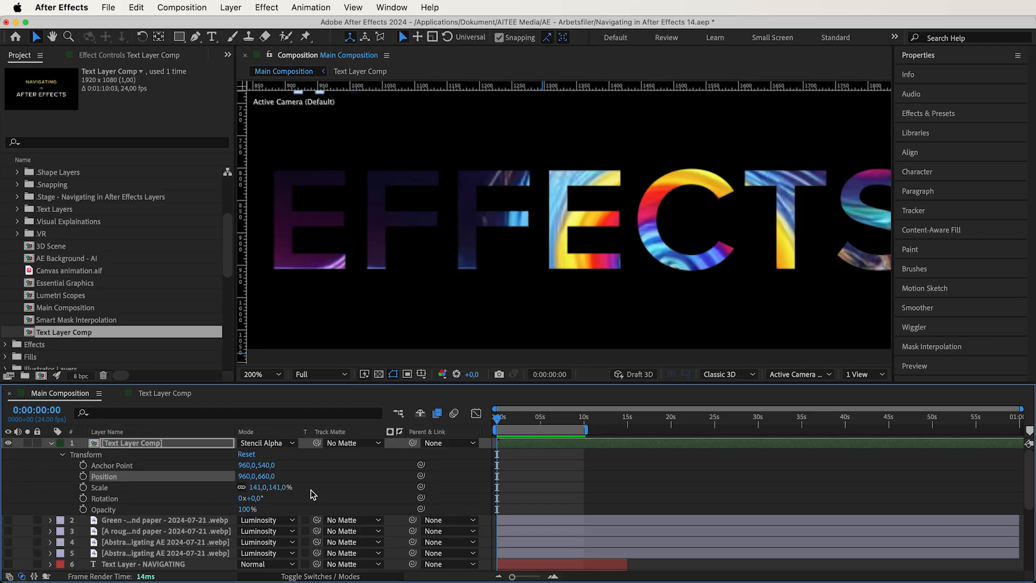
key(shift+equal)
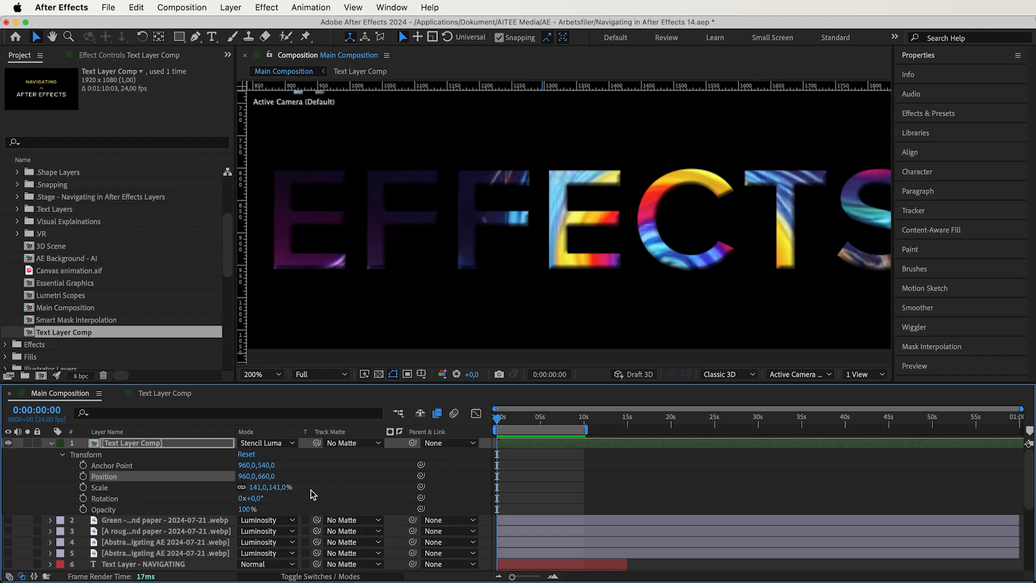
key(shift+minus)
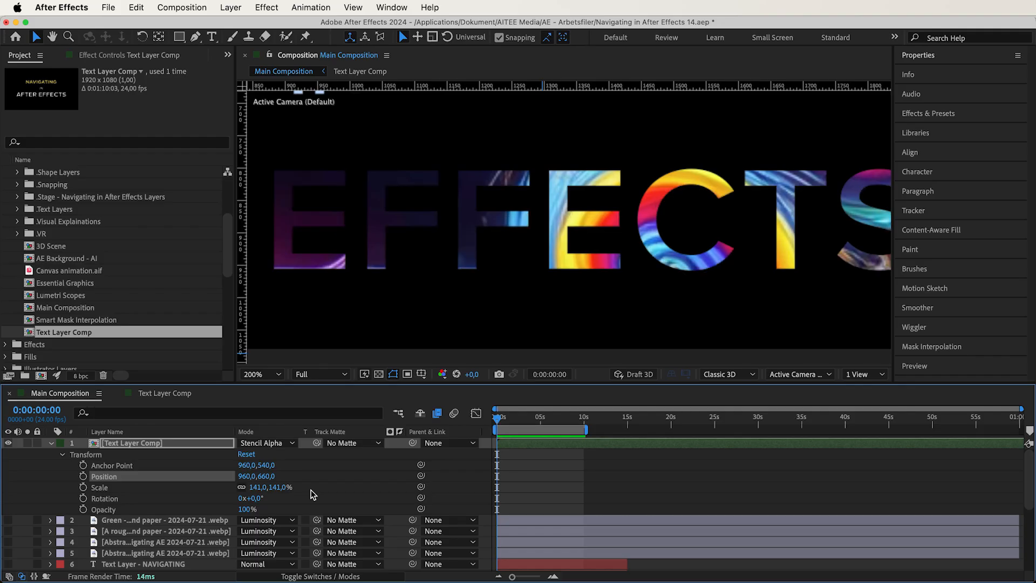
key(shift+equal)
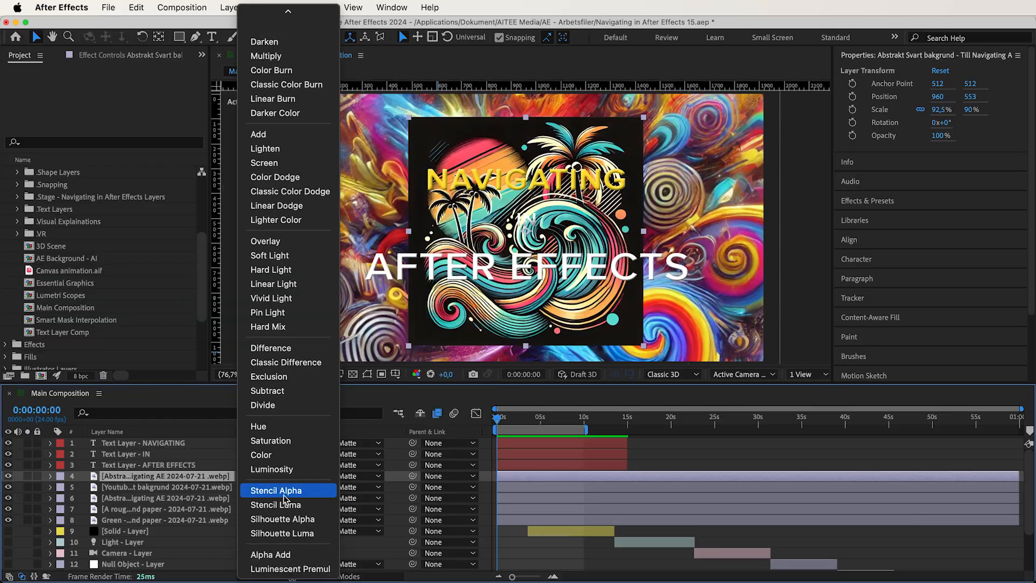
- Set the black abstract background layer to Silhouette Alpha and check its cutout with the transparency grid on and off
click(284, 519)
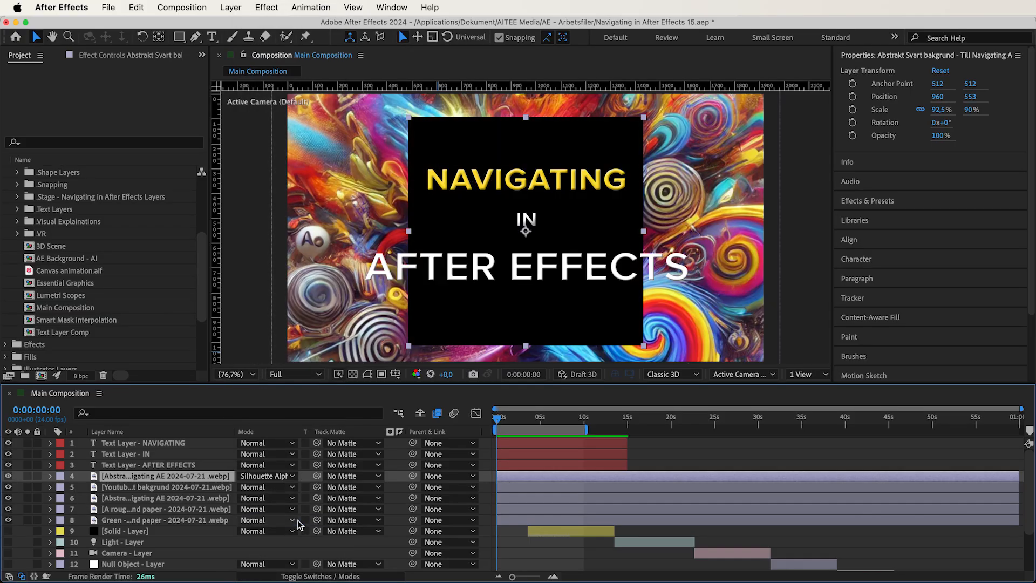
click(353, 374)
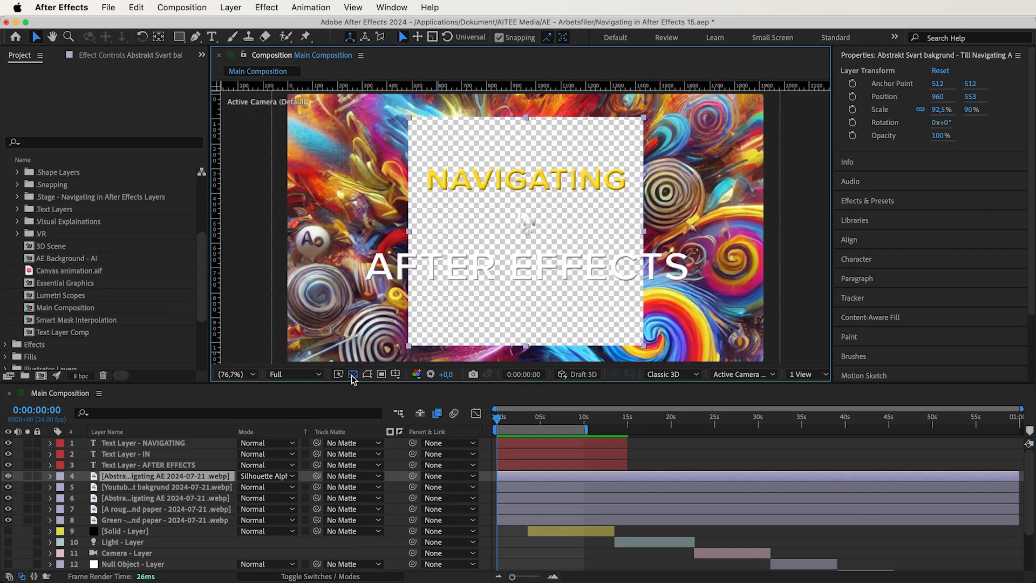
click(353, 374)
click(352, 374)
click(352, 374)
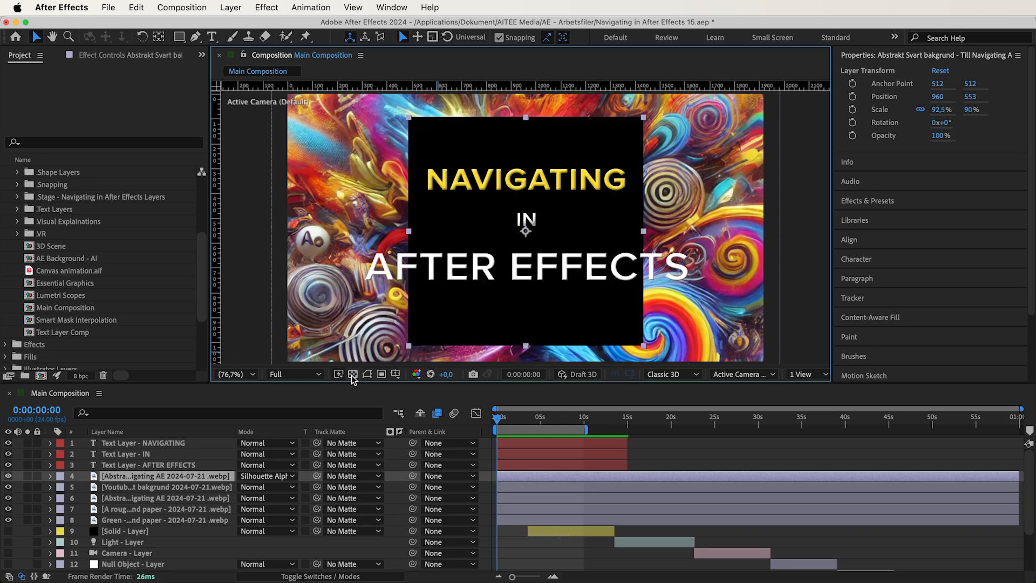
- Pre-compose the three text layers, the Silhouette Alpha background and the YouTube background into a composition named Text Layer - Silhouette
click(160, 440)
shift+click(156, 488)
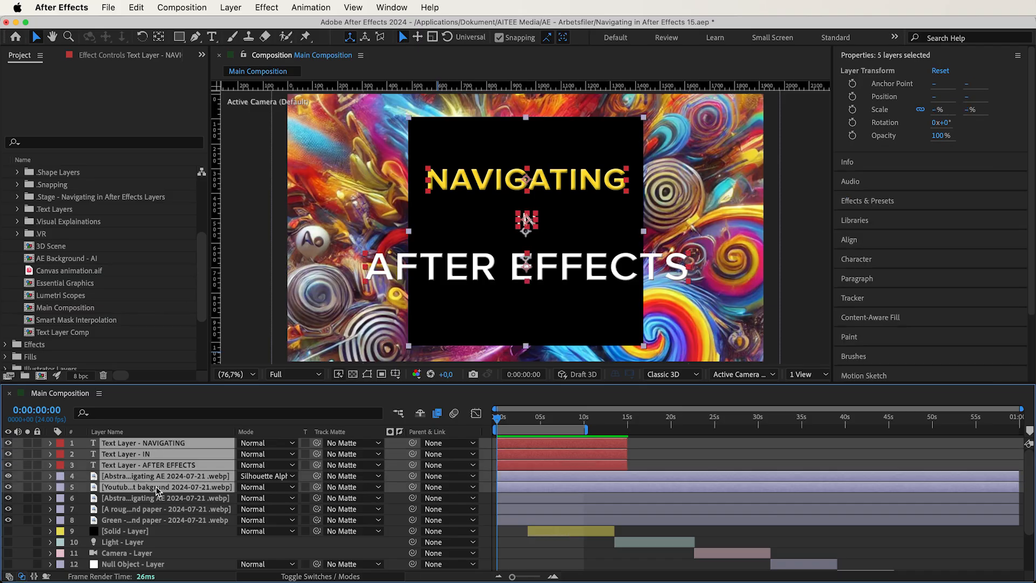
click(229, 8)
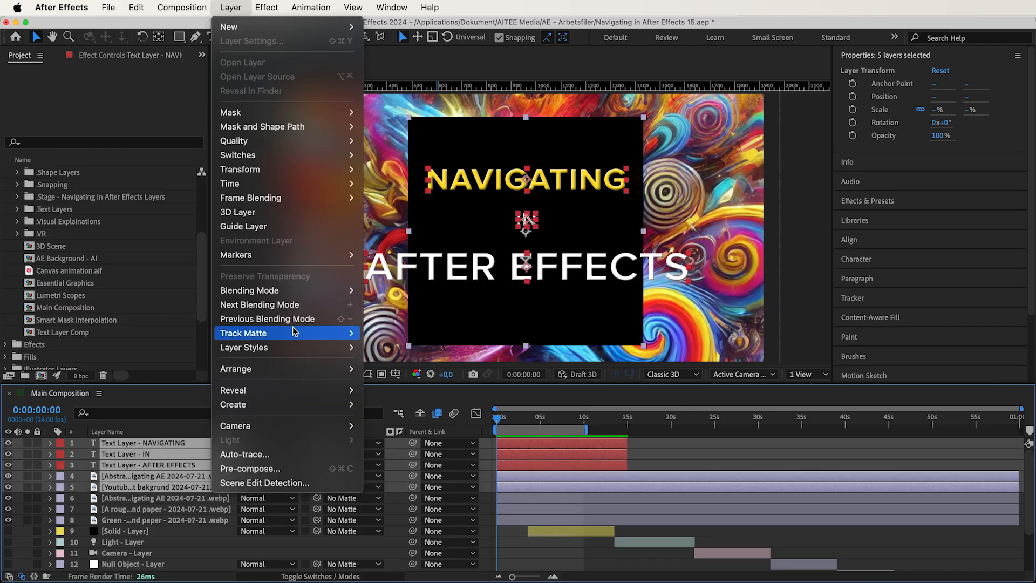
click(289, 469)
text(Text Layer)
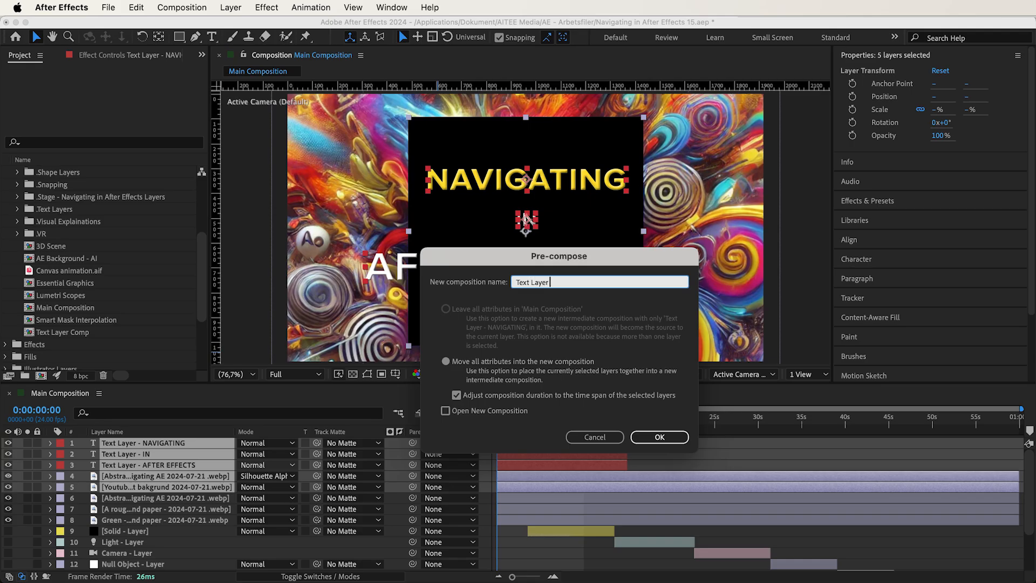
text( - Silhouette)
key(super+a)
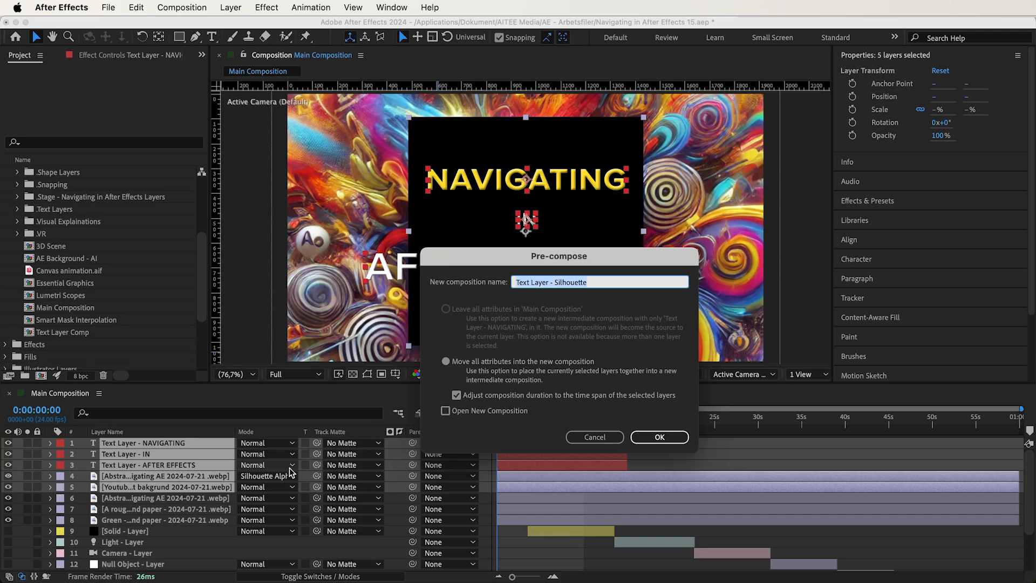
click(682, 440)
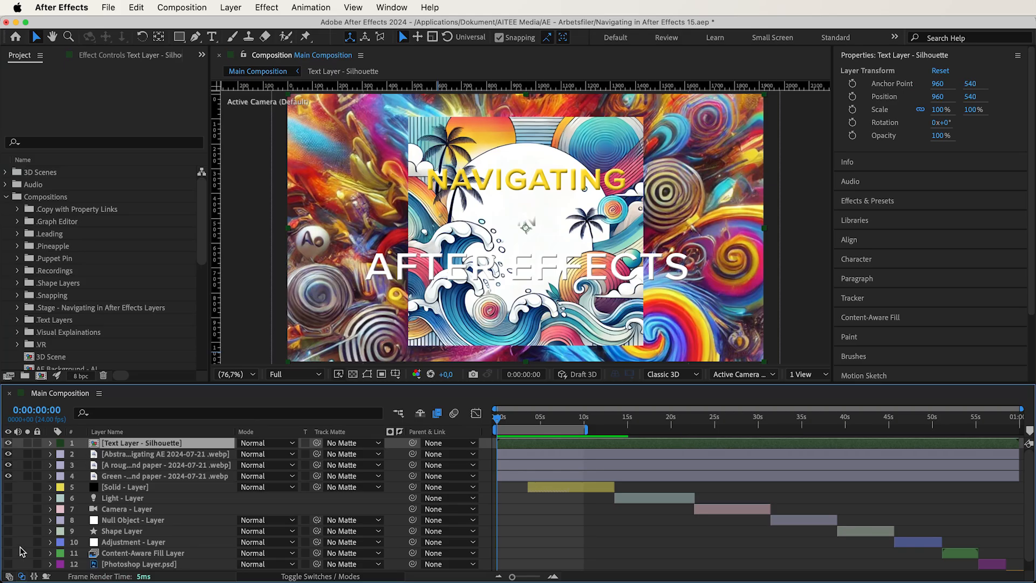
- Show the layer switches, toggle collapse transformations on the Text Layer - Silhouette layer, and set its blending mode to Silhouette Luma
click(9, 576)
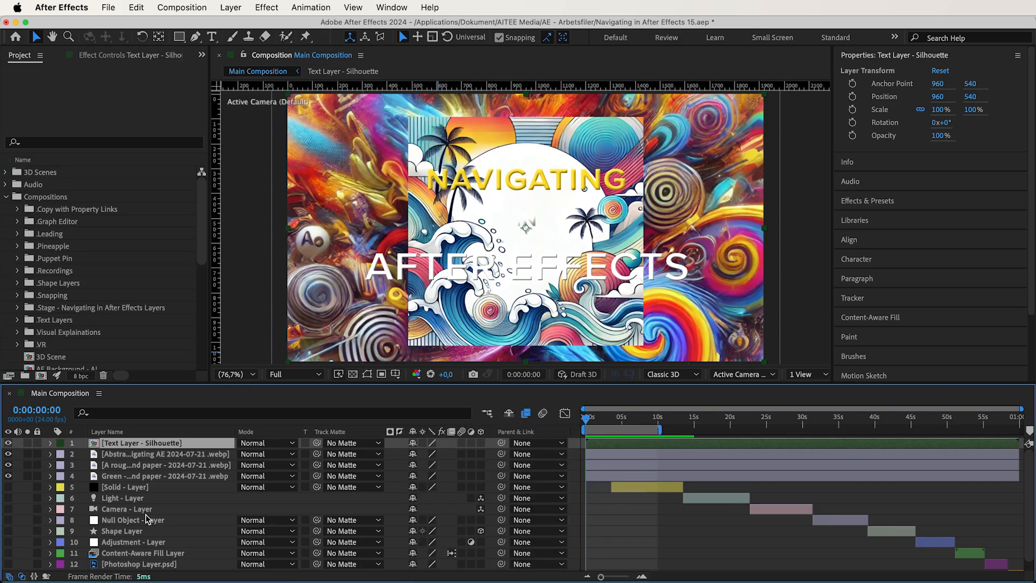
click(424, 443)
click(424, 442)
click(267, 442)
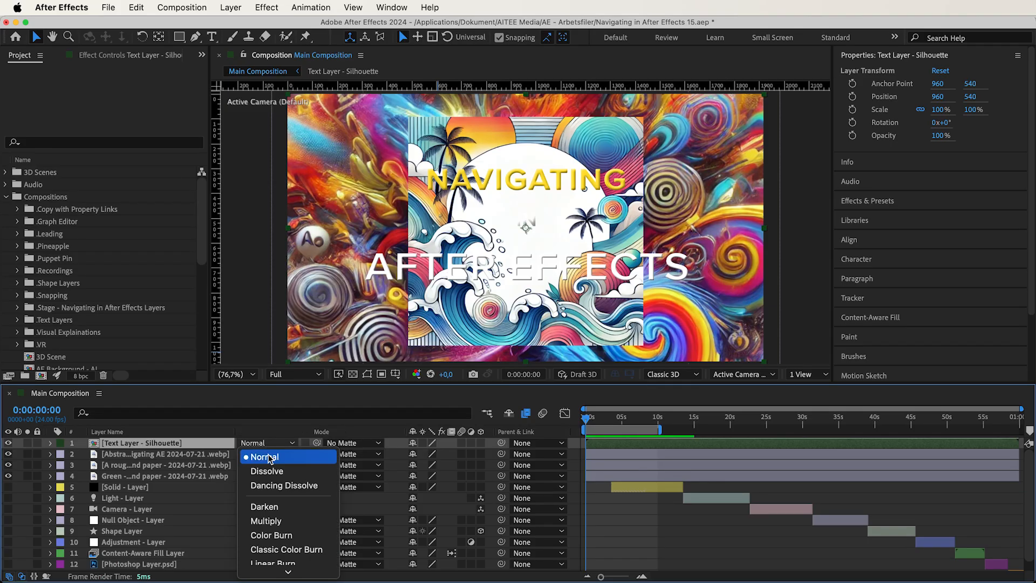
scroll(276, 473, down, 5)
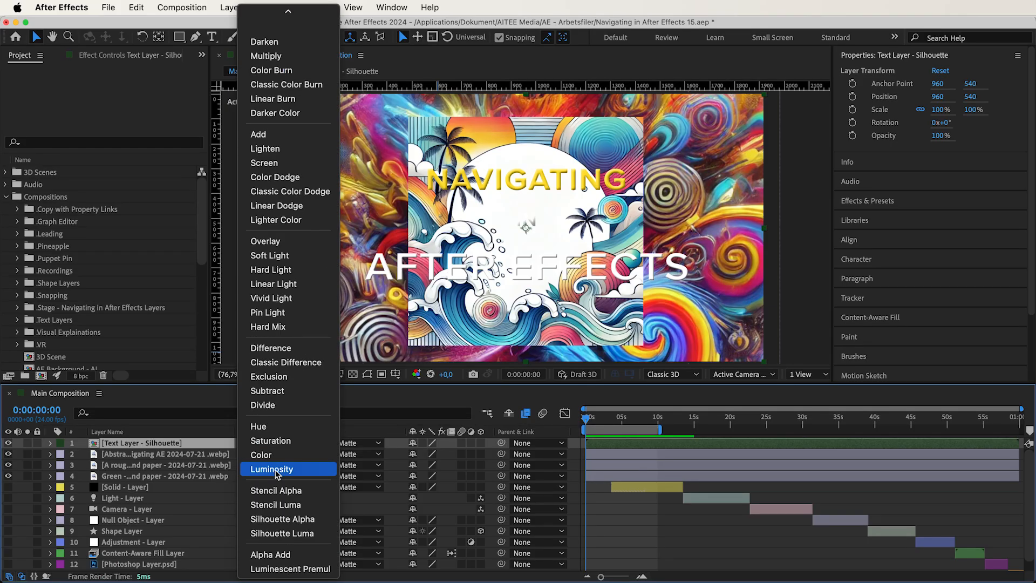
click(307, 534)
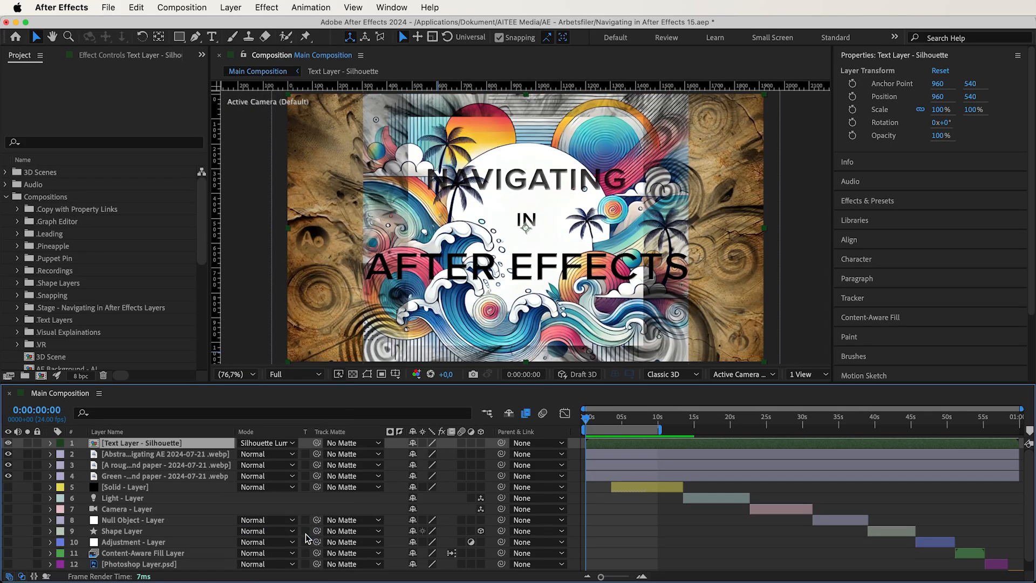
- Toggle the visibility of the Text Layer - Silhouette layer and the abstract background beneath it to compare the luma cutout
click(8, 443)
click(8, 443)
click(8, 454)
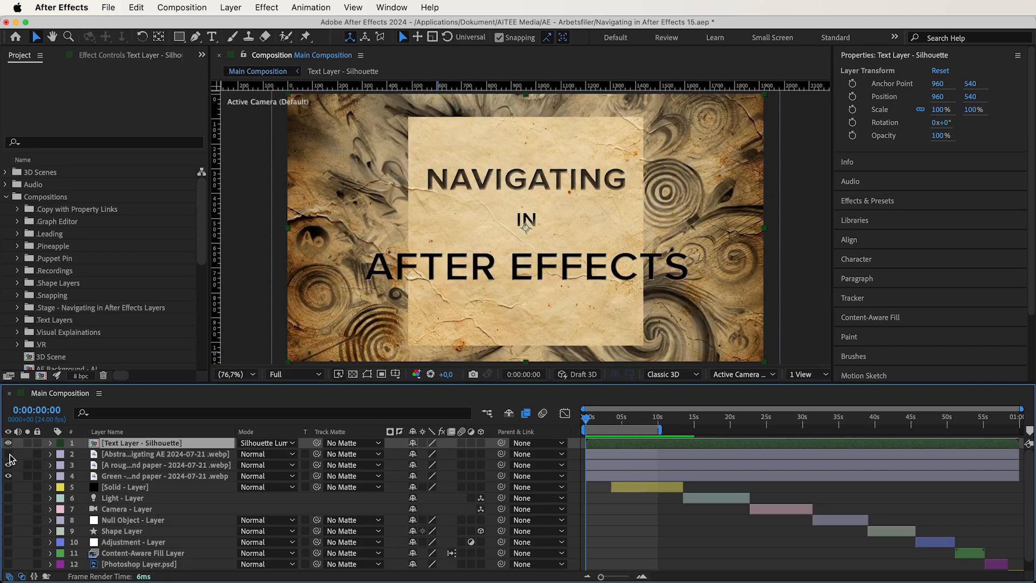
click(8, 454)
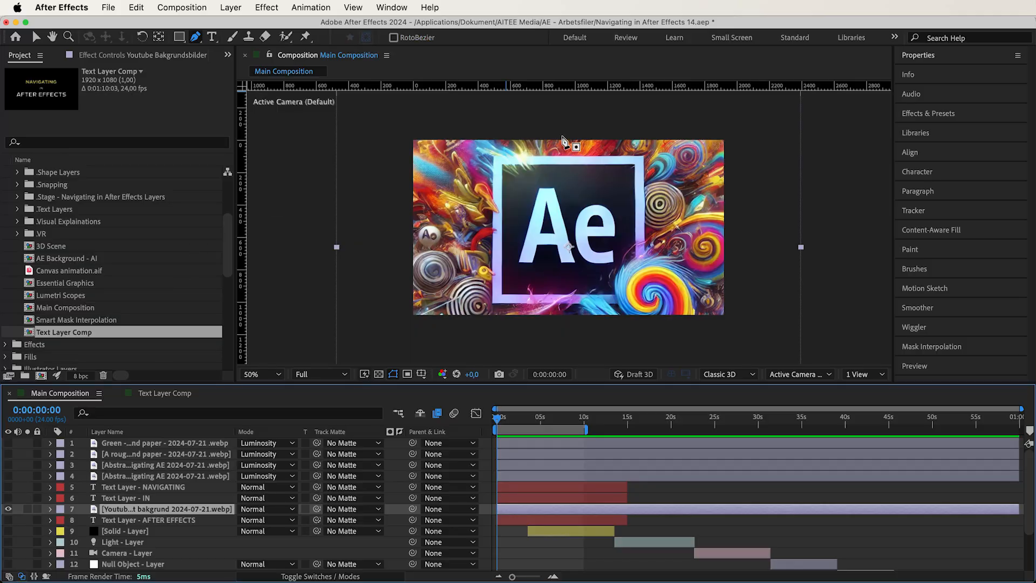
- Draw a closed mask on the YouTube background layer around its left half, with a zigzag edge running down the middle
click(543, 124)
click(574, 160)
click(546, 177)
click(577, 205)
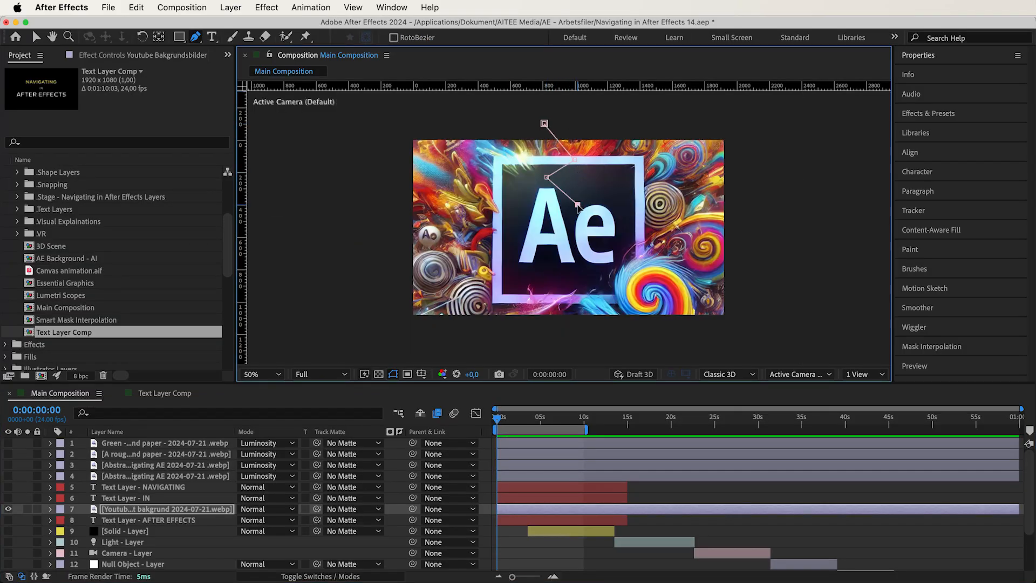
click(545, 267)
click(572, 281)
click(546, 293)
click(573, 310)
click(556, 326)
click(392, 317)
click(386, 122)
click(543, 124)
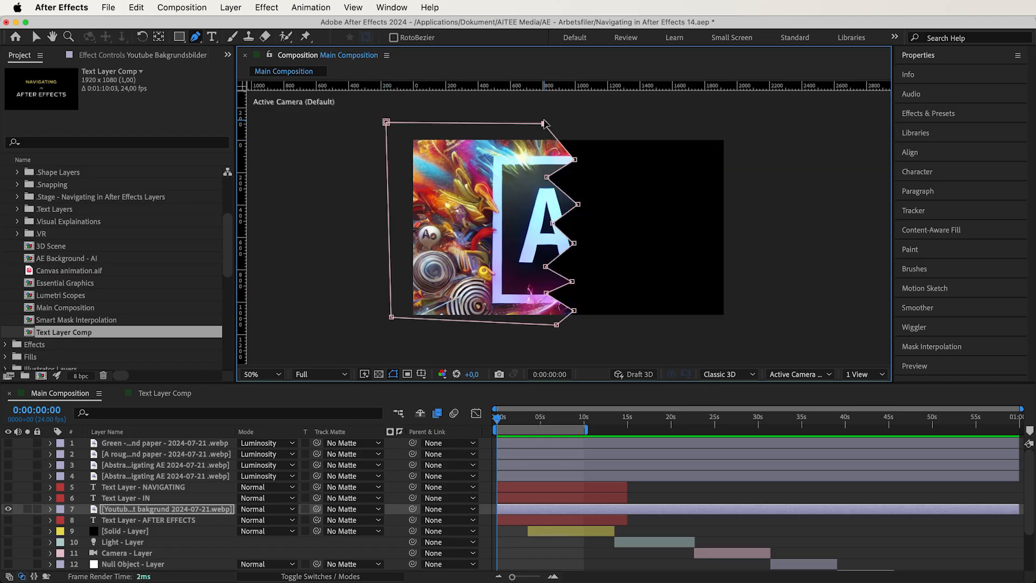
- Duplicate the masked YouTube background layer and invert Mask 1 on the upper copy
click(210, 510)
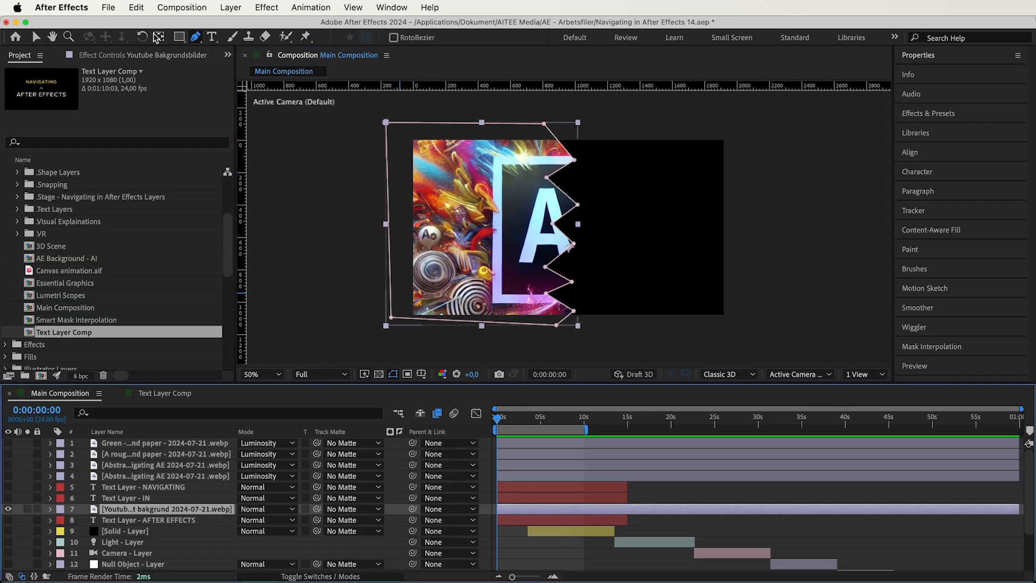
click(136, 7)
click(164, 198)
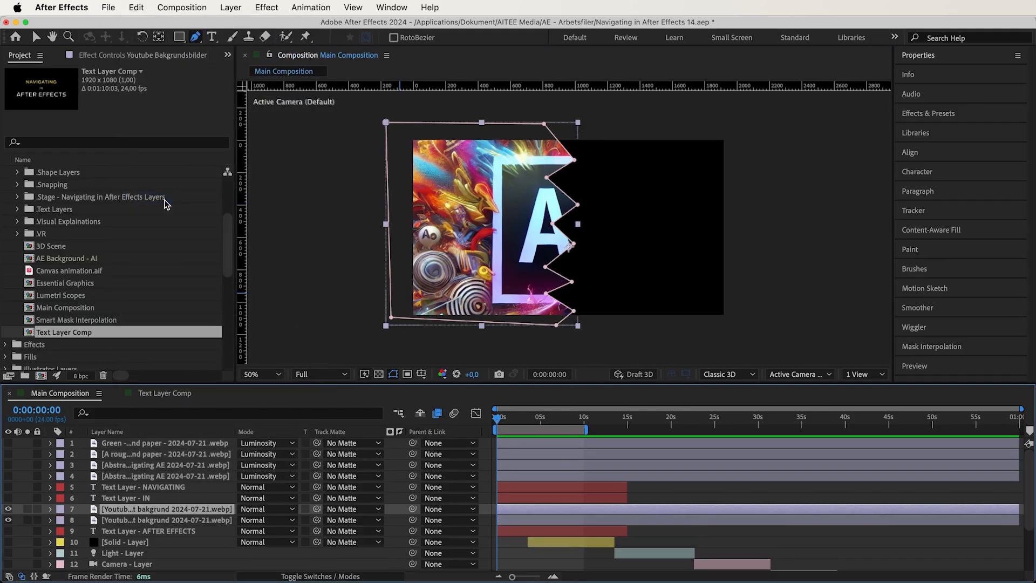
click(50, 510)
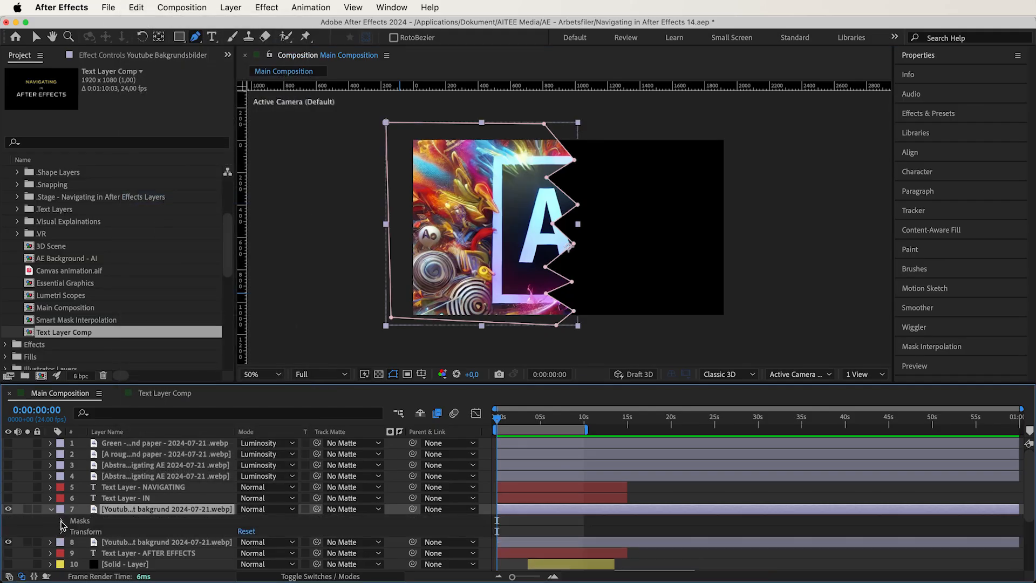
click(62, 521)
click(297, 531)
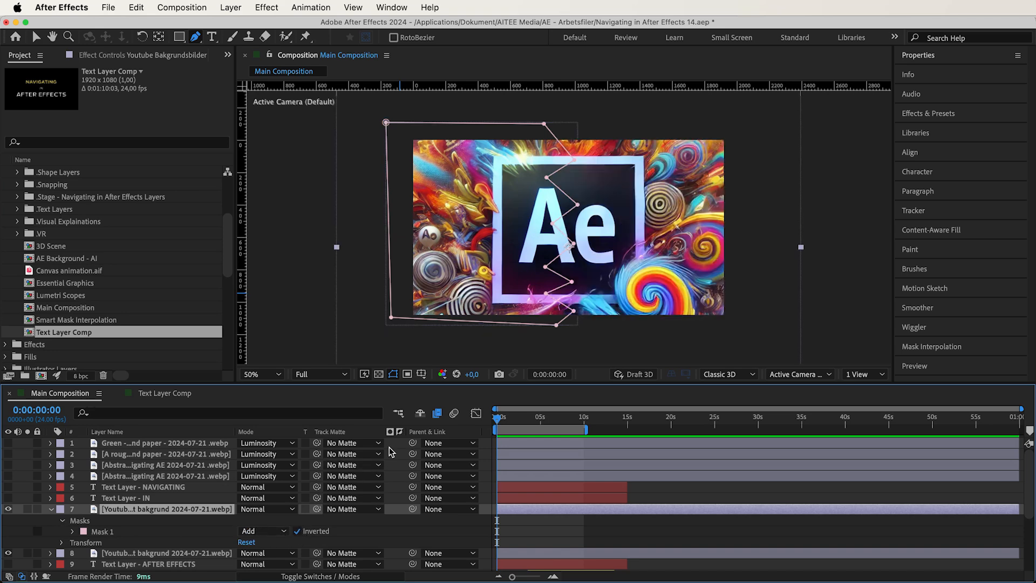
- Hide the mask and shape paths and magnify the view to 100% to inspect the zigzag seam through the Ae logo
click(393, 374)
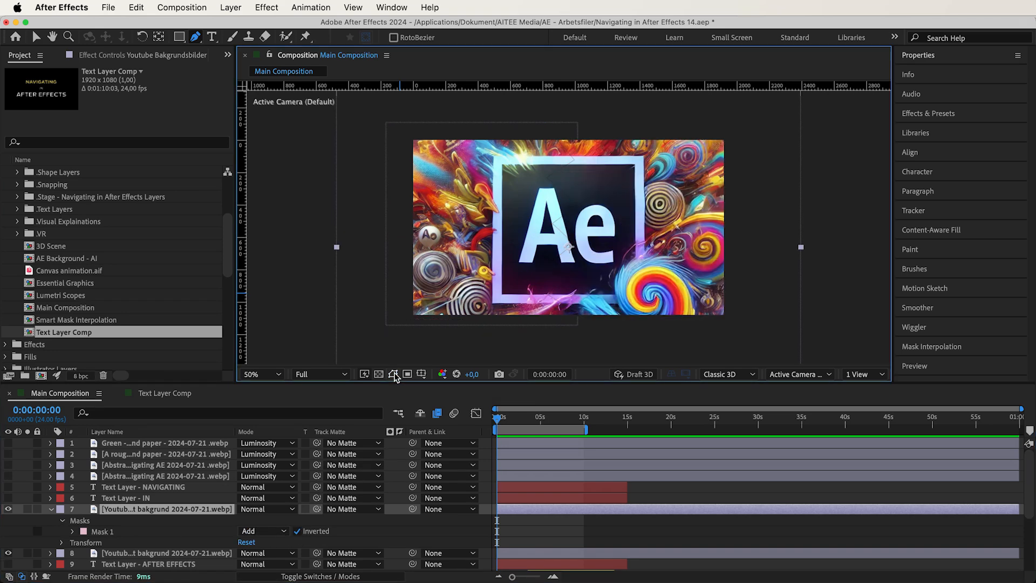
click(67, 37)
click(570, 230)
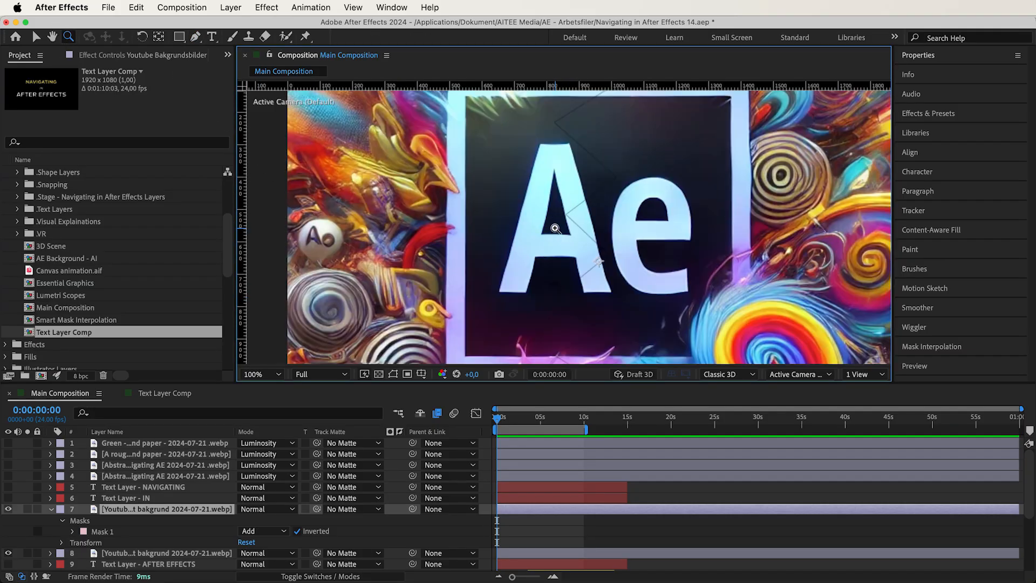
key(h)
drag(594, 166, 602, 59)
drag(608, 216, 572, 316)
key(z)
- Set the upper YouTube background copy to Alpha Add and look at the Luminescent Premul option
click(262, 510)
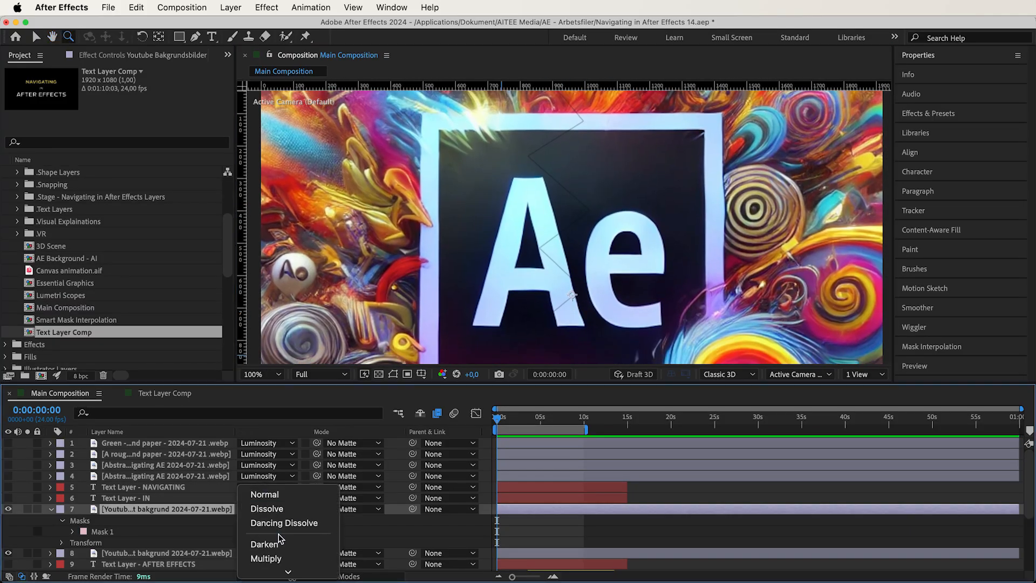
scroll(279, 538, down, 10)
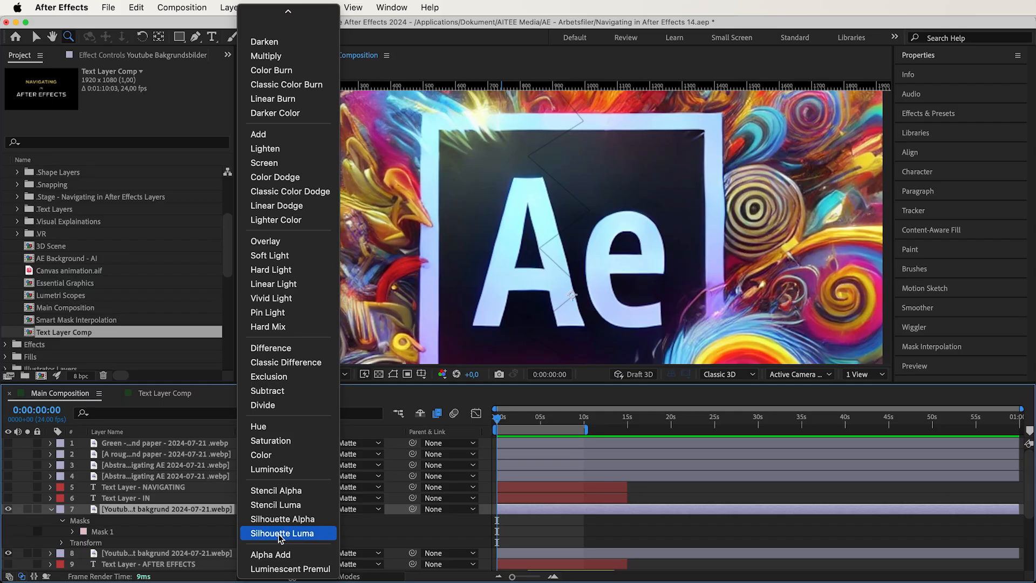
click(275, 555)
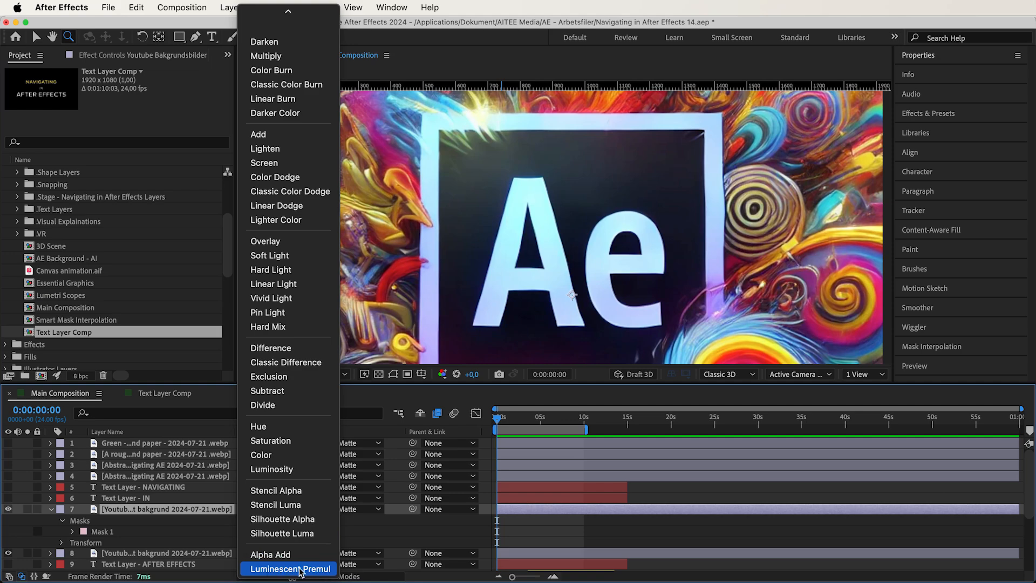
click(301, 570)
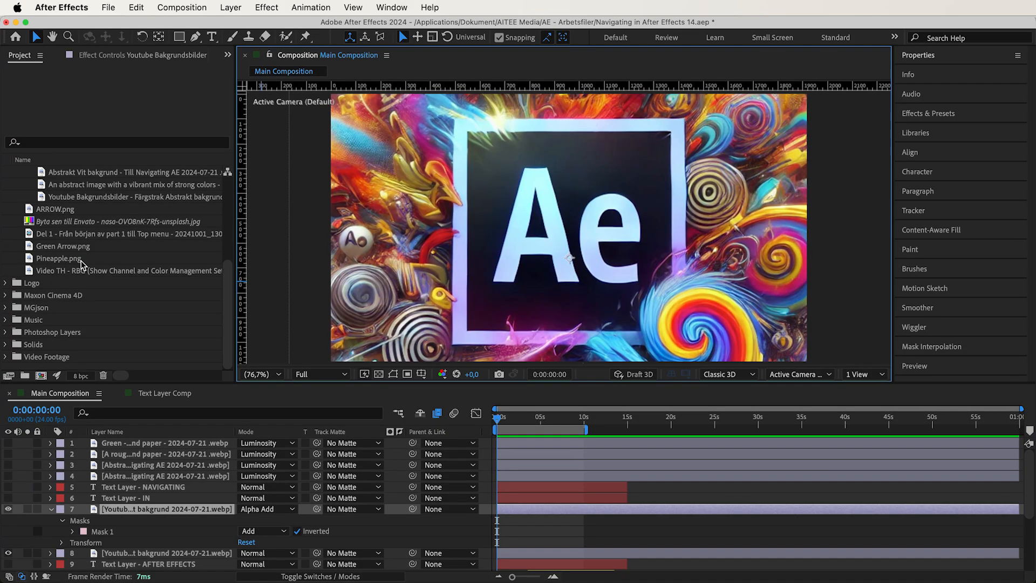
- Open the main footage interpretation settings for Pineapple.png
click(82, 259)
right_click(82, 263)
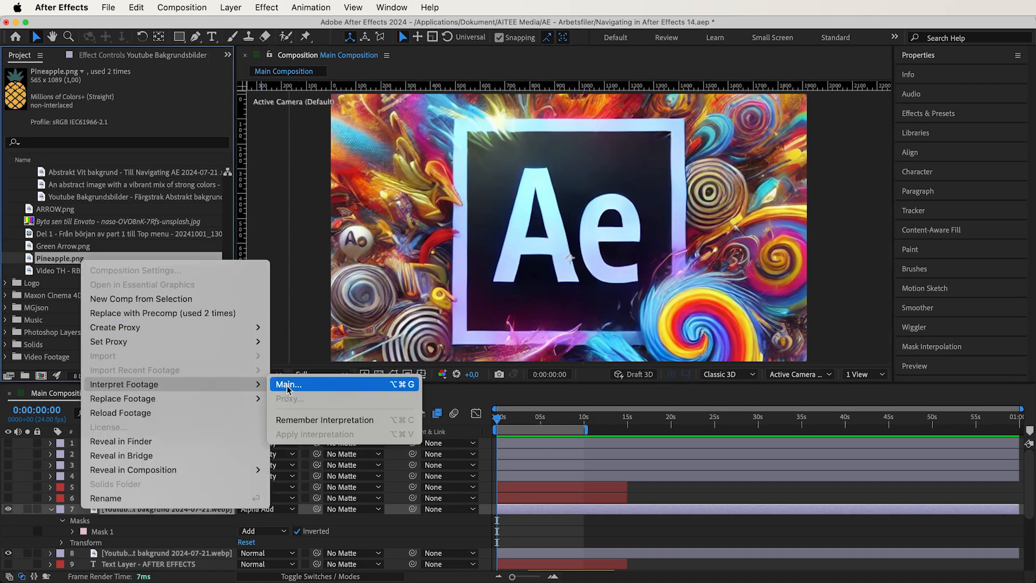
click(288, 385)
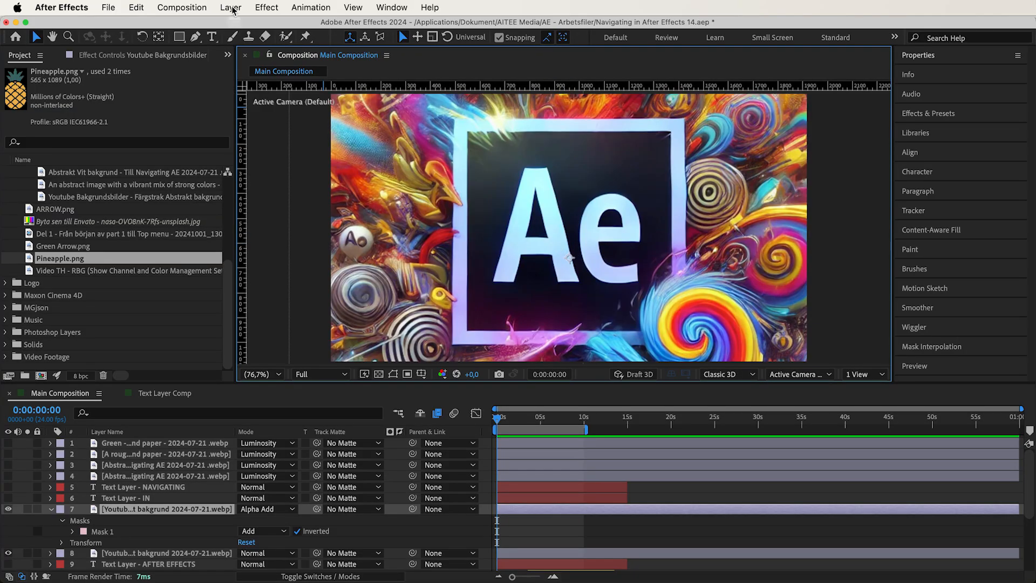
- Advance the upper YouTube background copy through successive blending modes, from Luminescent Premul on to Dancing Dissolve
click(231, 7)
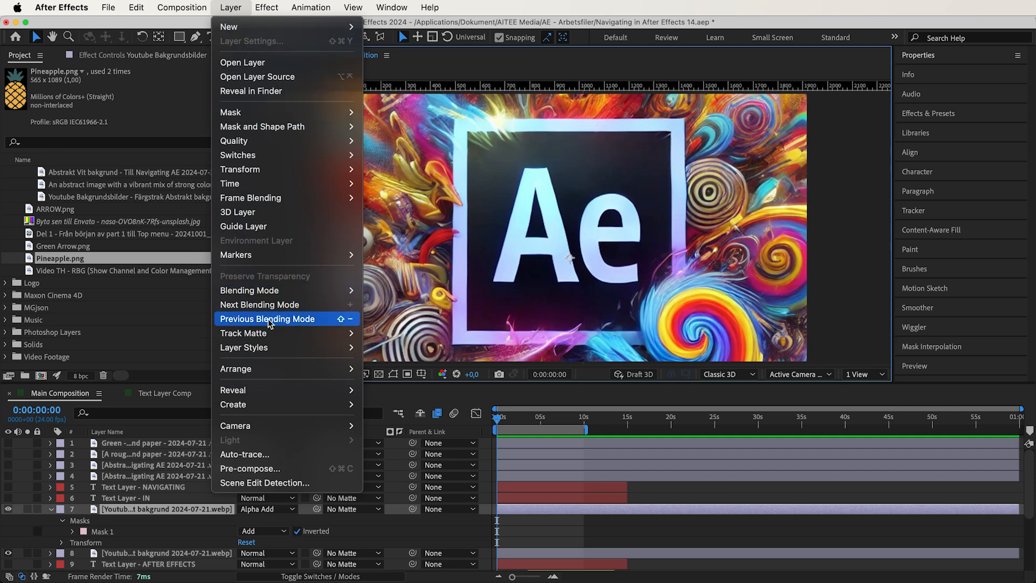
click(268, 304)
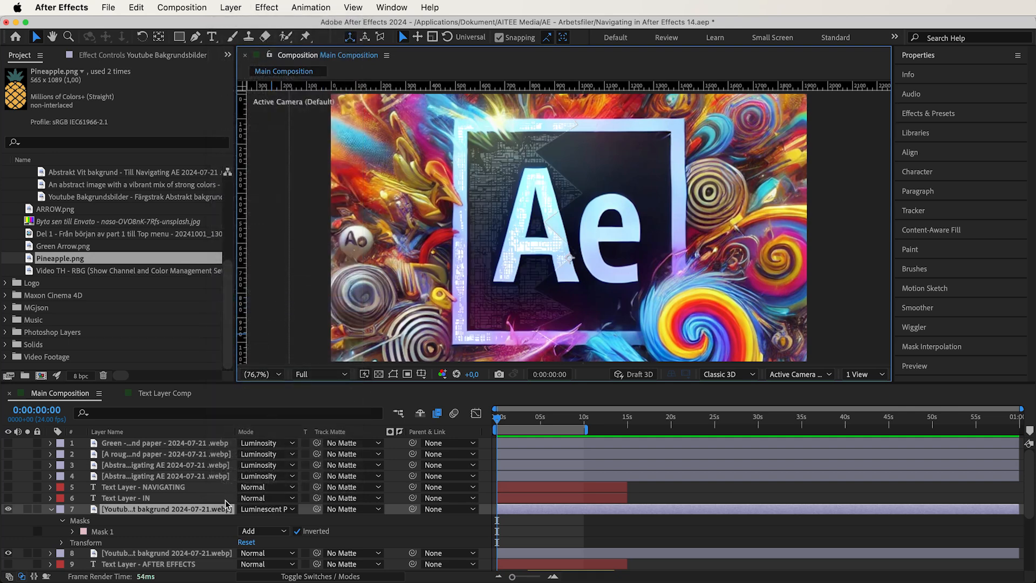
key(shift+equal)
key(shift+equal)
key(shift+equal)
key(shift+equal)
key(shift+equal)
key(shift+equal)
key(shift+equal)
key(shift+equal)
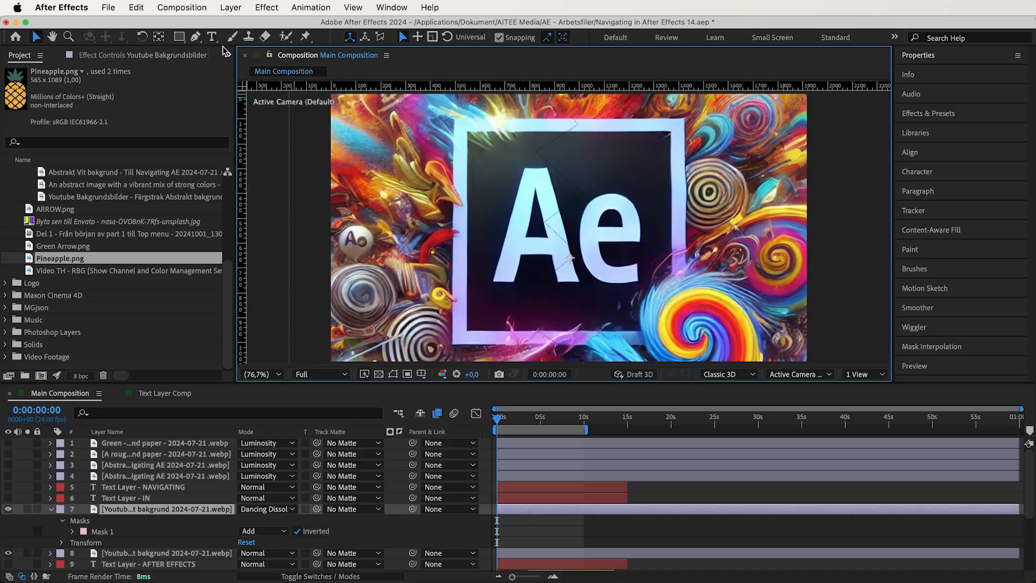
- Open the keyboard shortcut editor and search for the "blending mode" commands, down to Next and Previous Layer Blending Mode
click(136, 7)
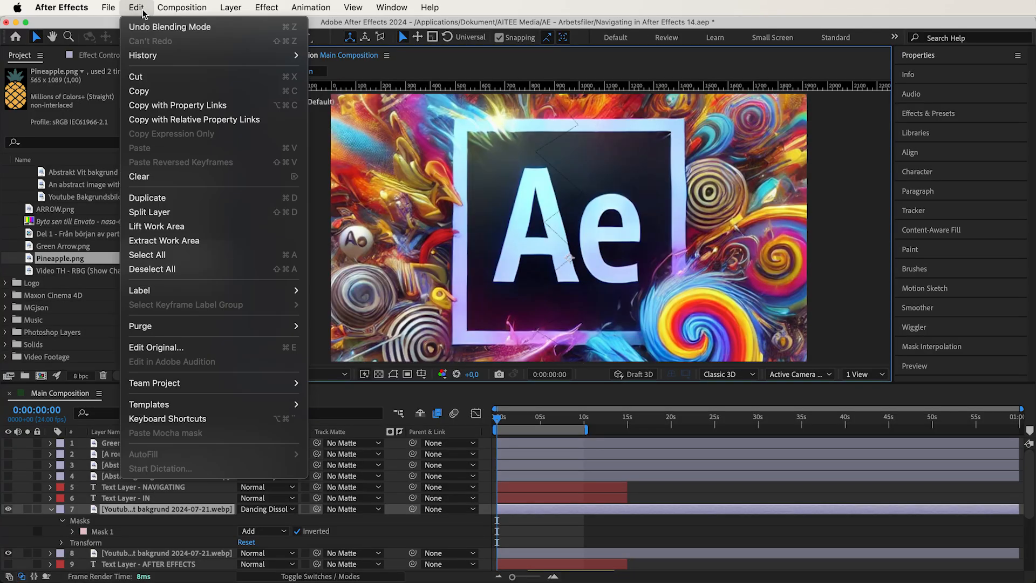
click(203, 419)
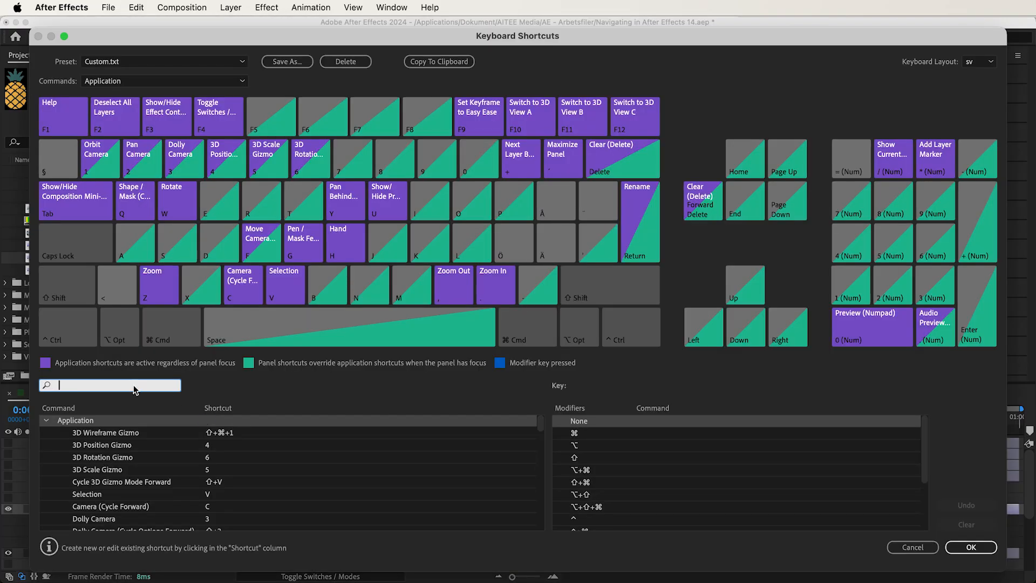
text(blending mode)
scroll(215, 460, down, 15)
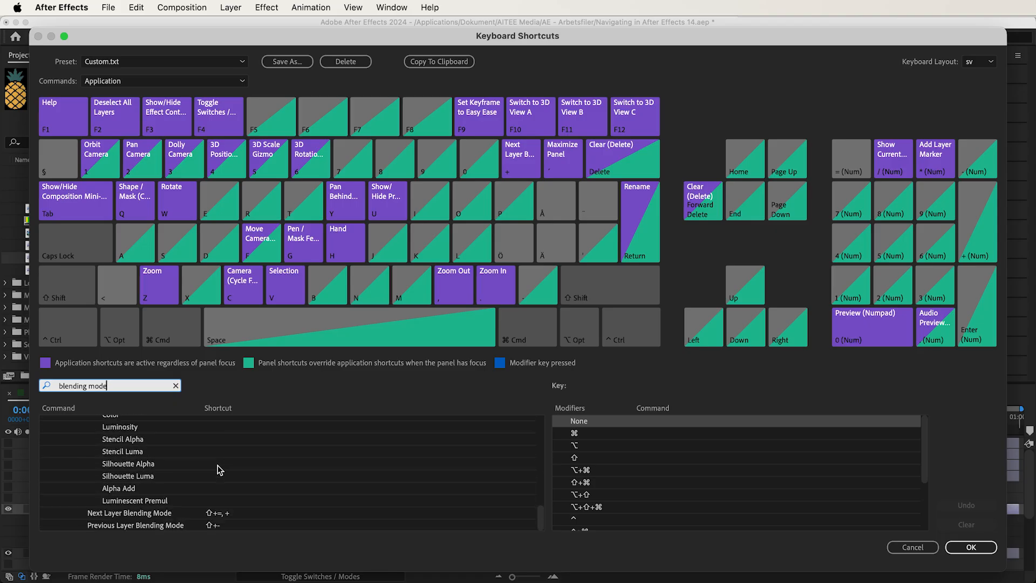
- Remove the + shortcut from Next Layer Blending Mode, assign + again, and open the Previous Layer Blending Mode shortcut for editing
click(215, 513)
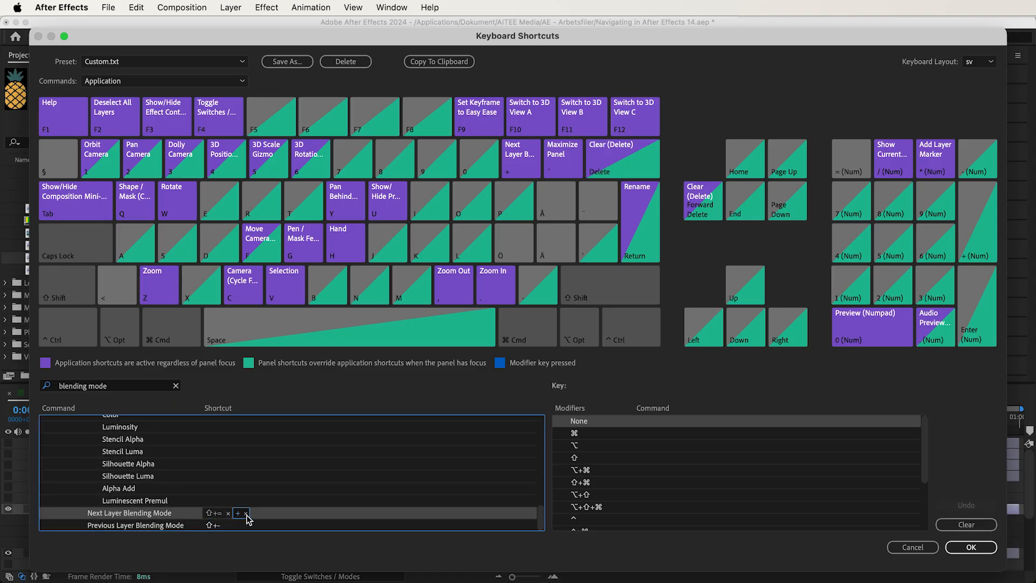
click(246, 513)
click(242, 515)
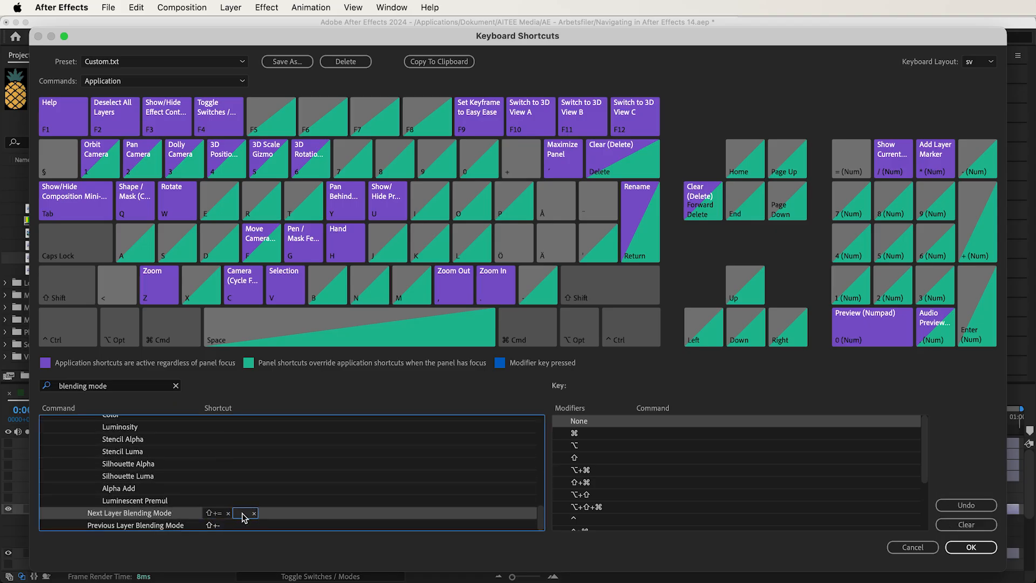
key(plus)
click(234, 526)
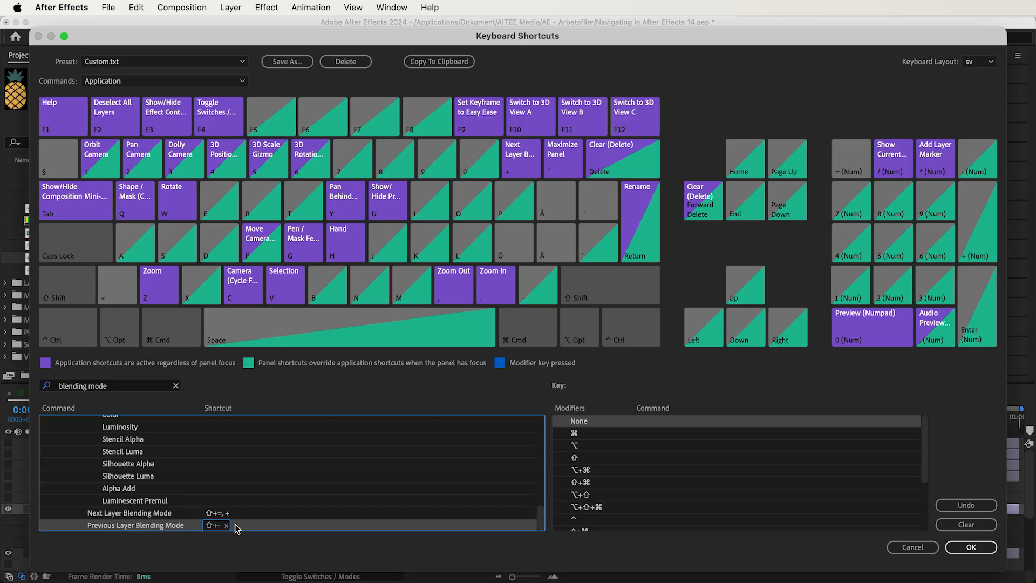